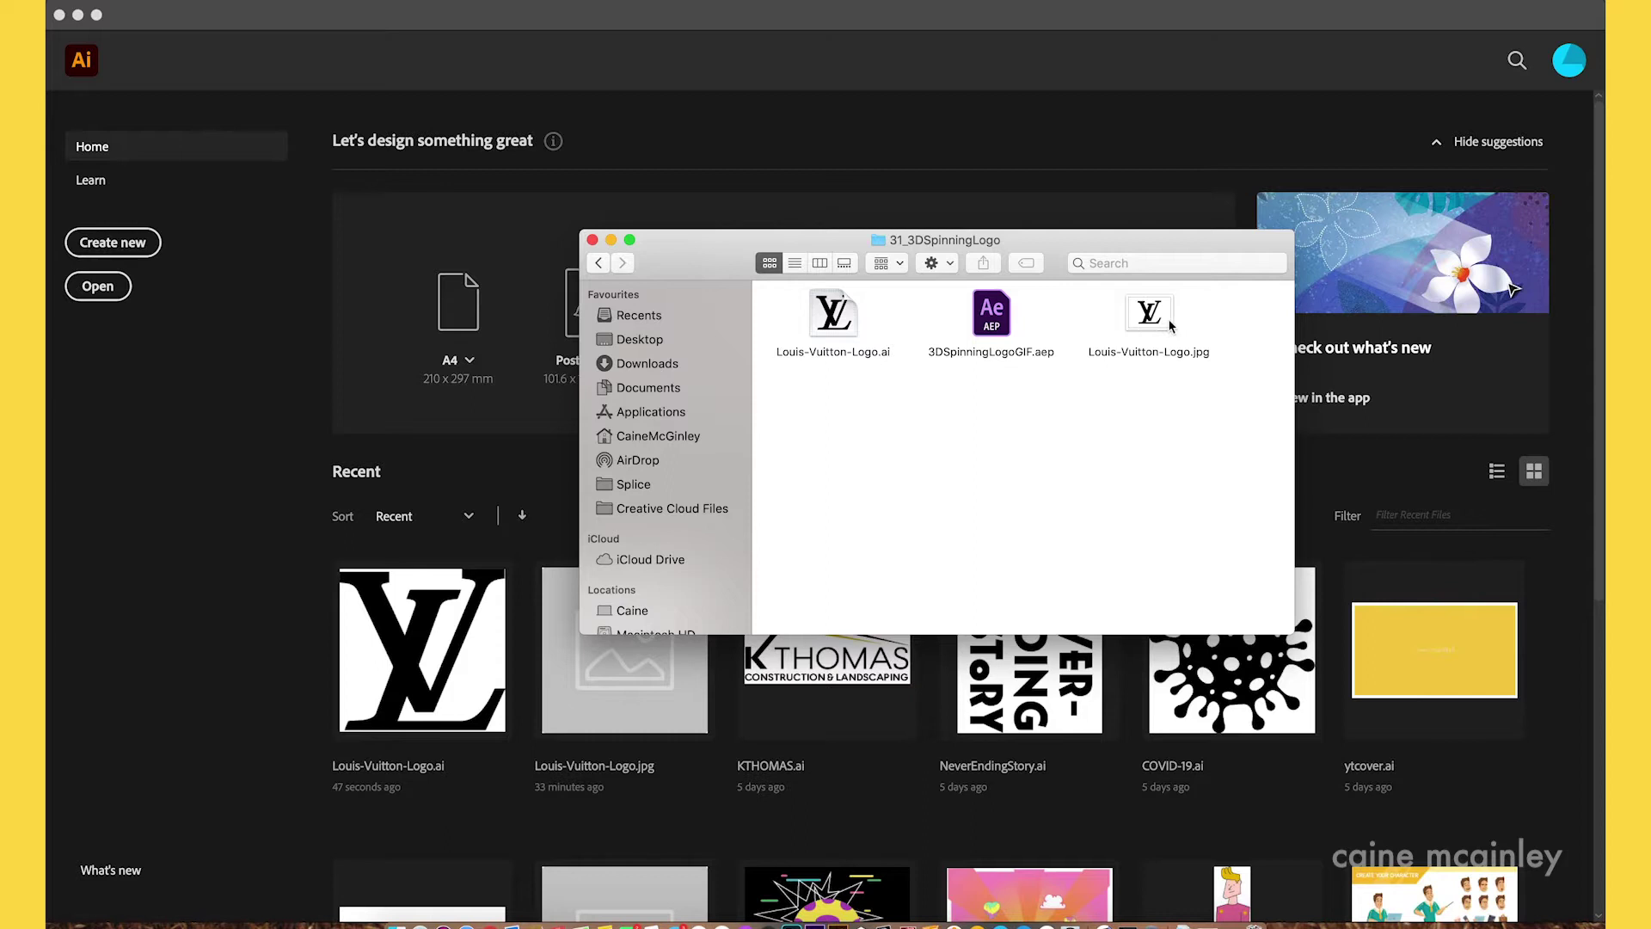
# - Place Louis-Vuitton-Logo.jpg in Illustrator and image-trace it with the [Default] preset
pyautogui.moveTo(1170, 325); pyautogui.dragTo(460, 471)
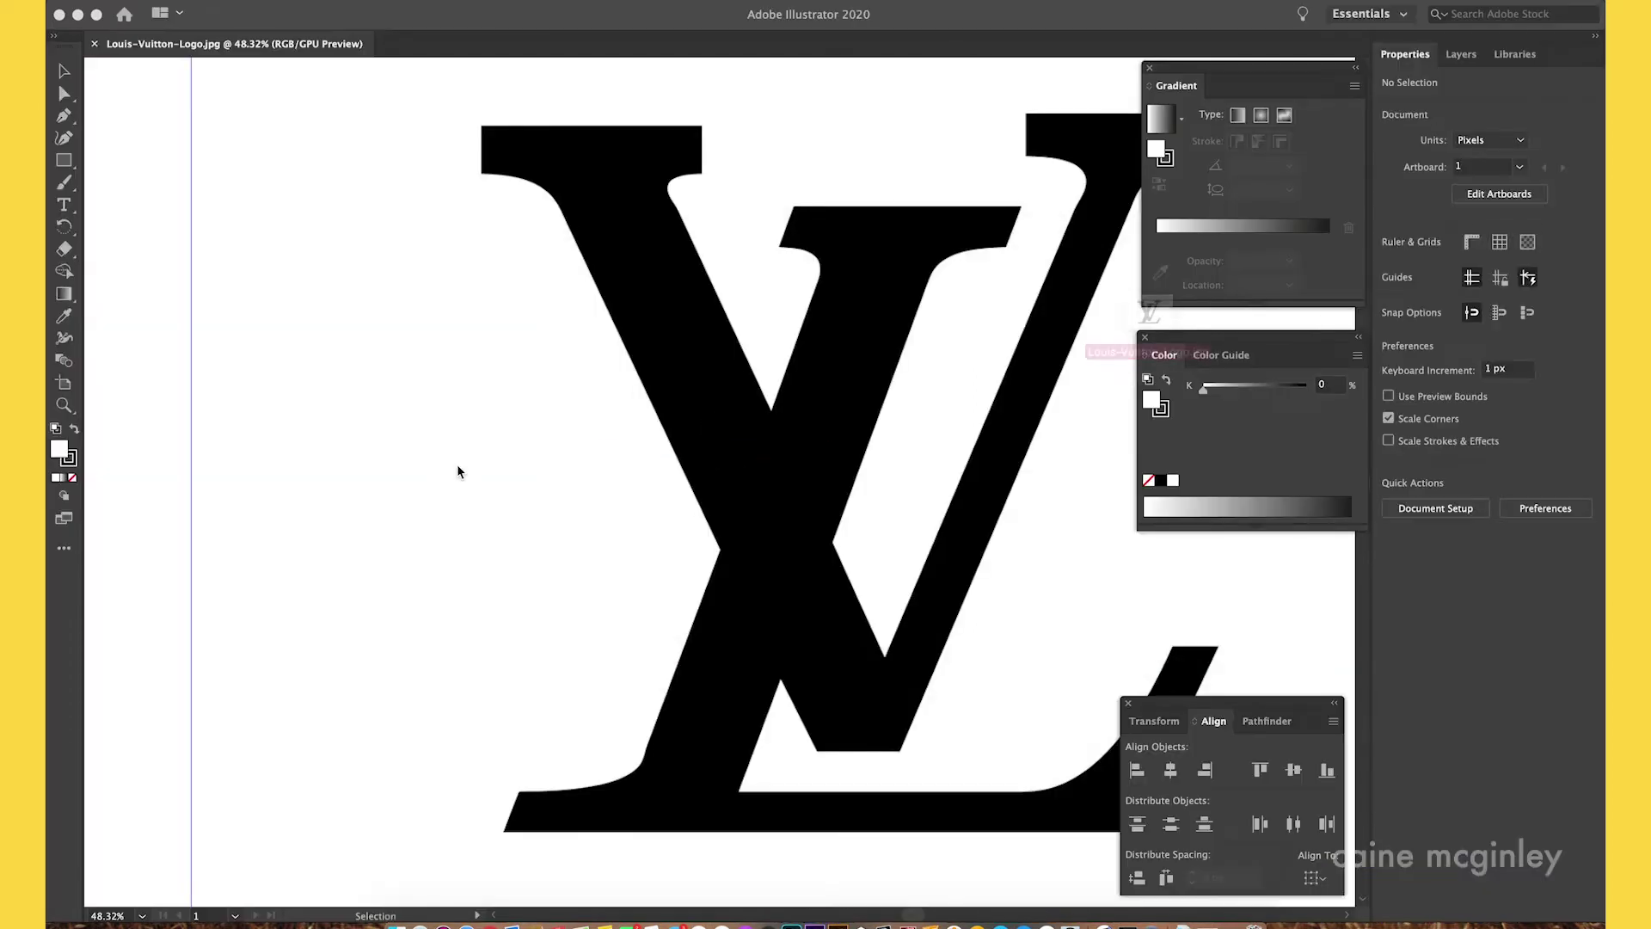
pyautogui.press('super+minus')
pyautogui.press('super+minus')
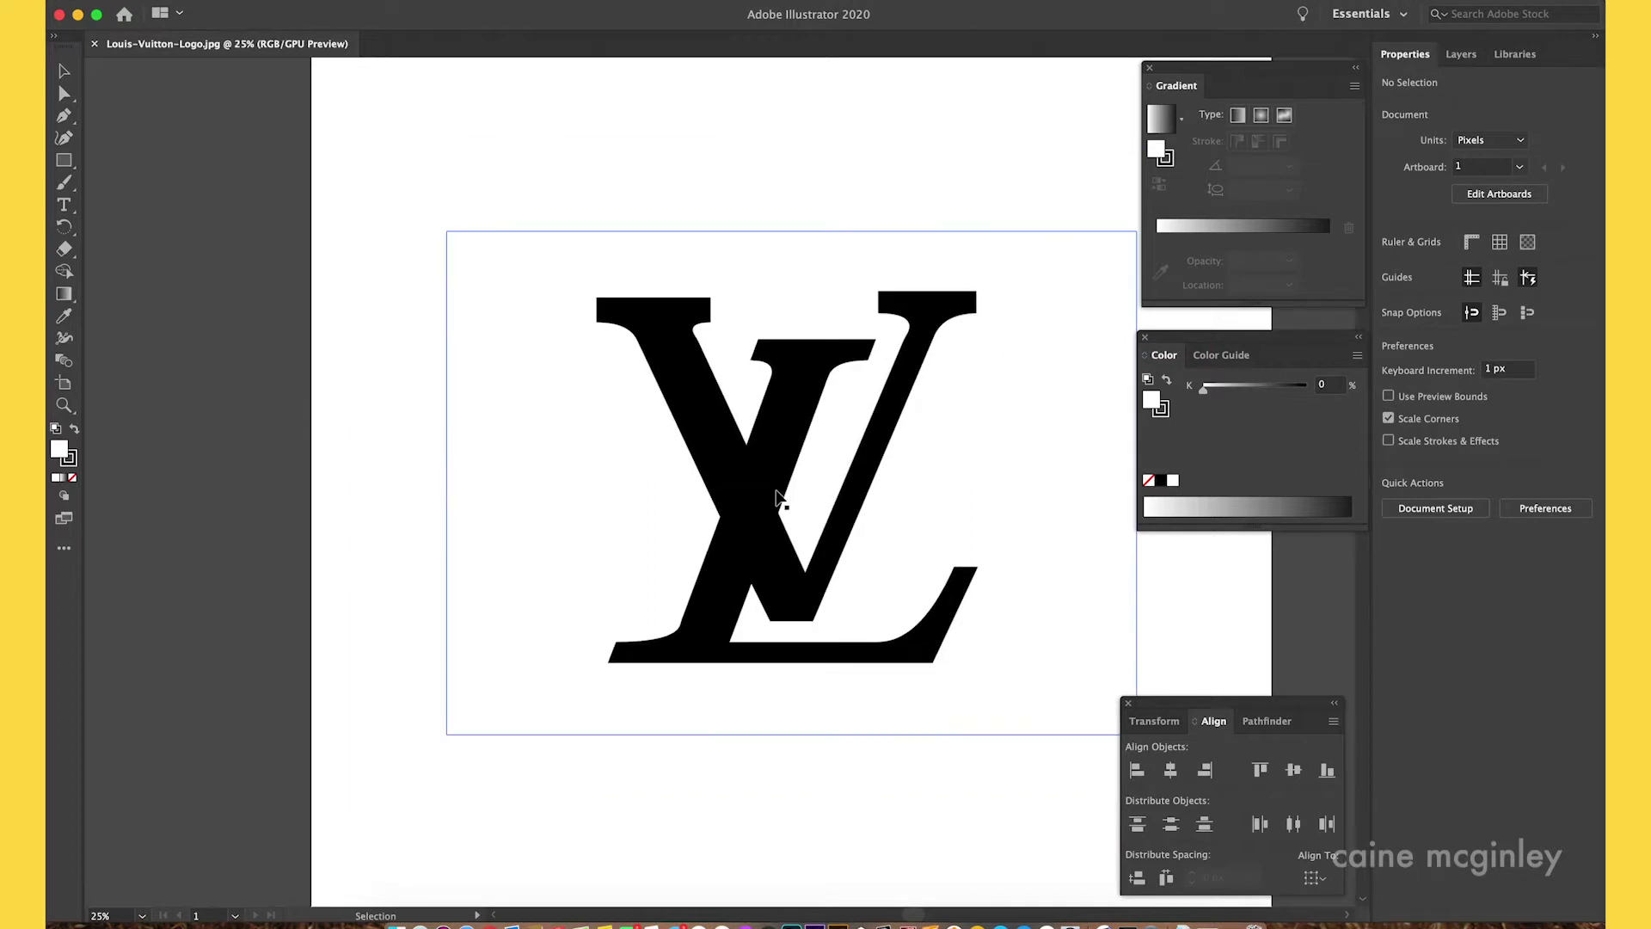
pyautogui.click(777, 497)
pyautogui.moveTo(918, 494); pyautogui.dragTo(759, 494)
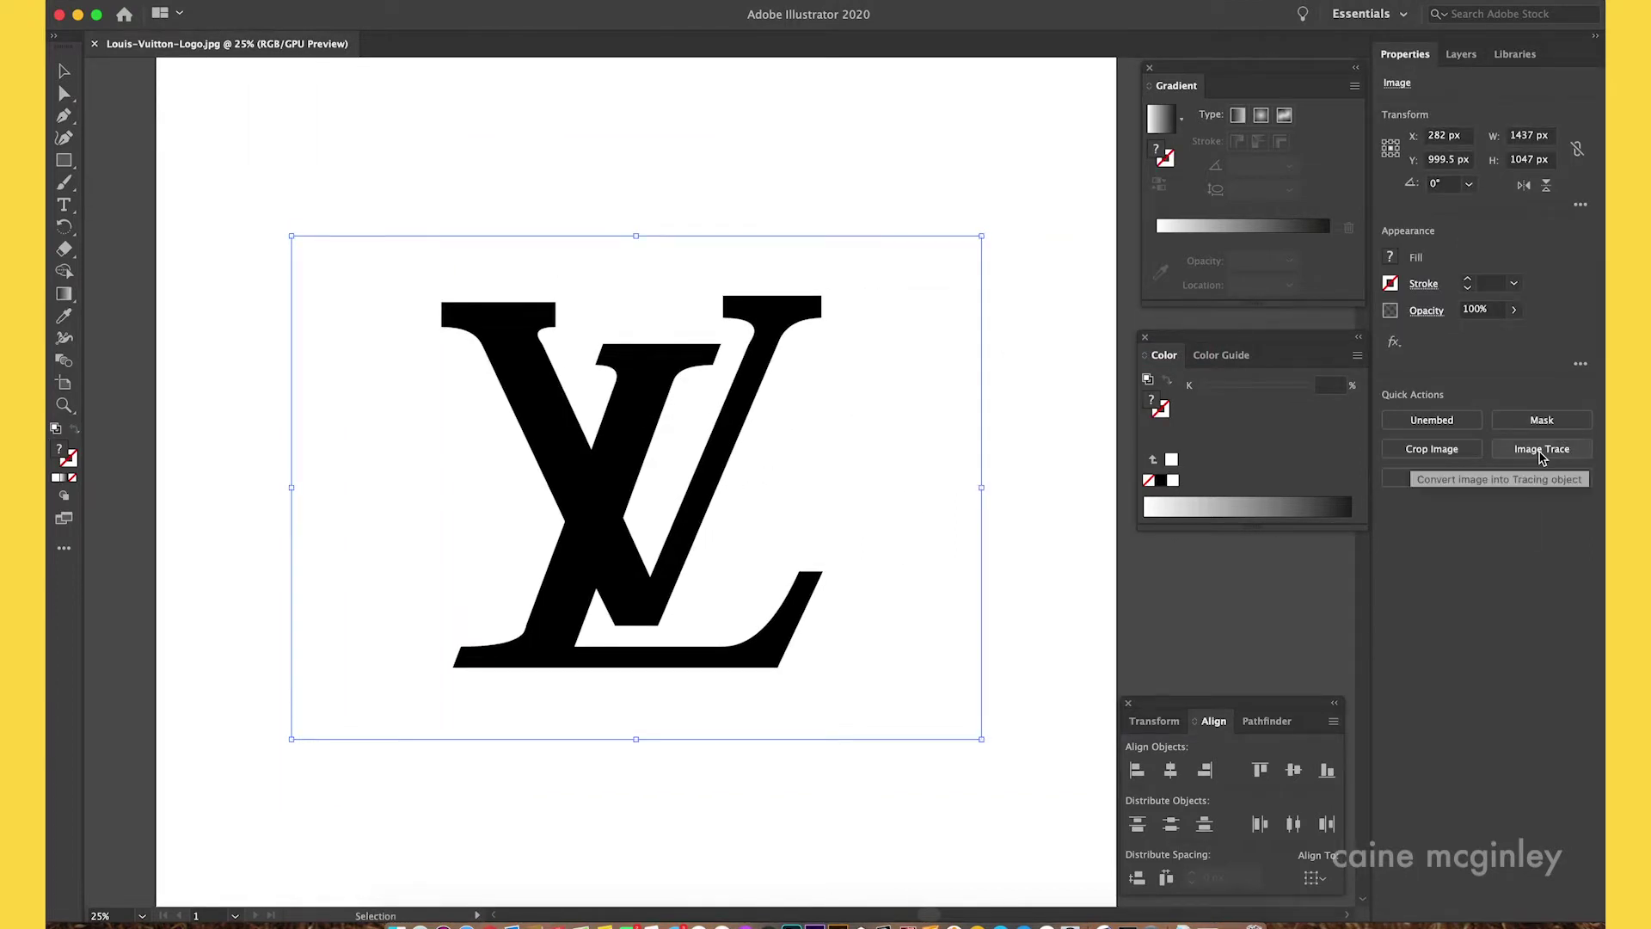
pyautogui.click(1540, 456)
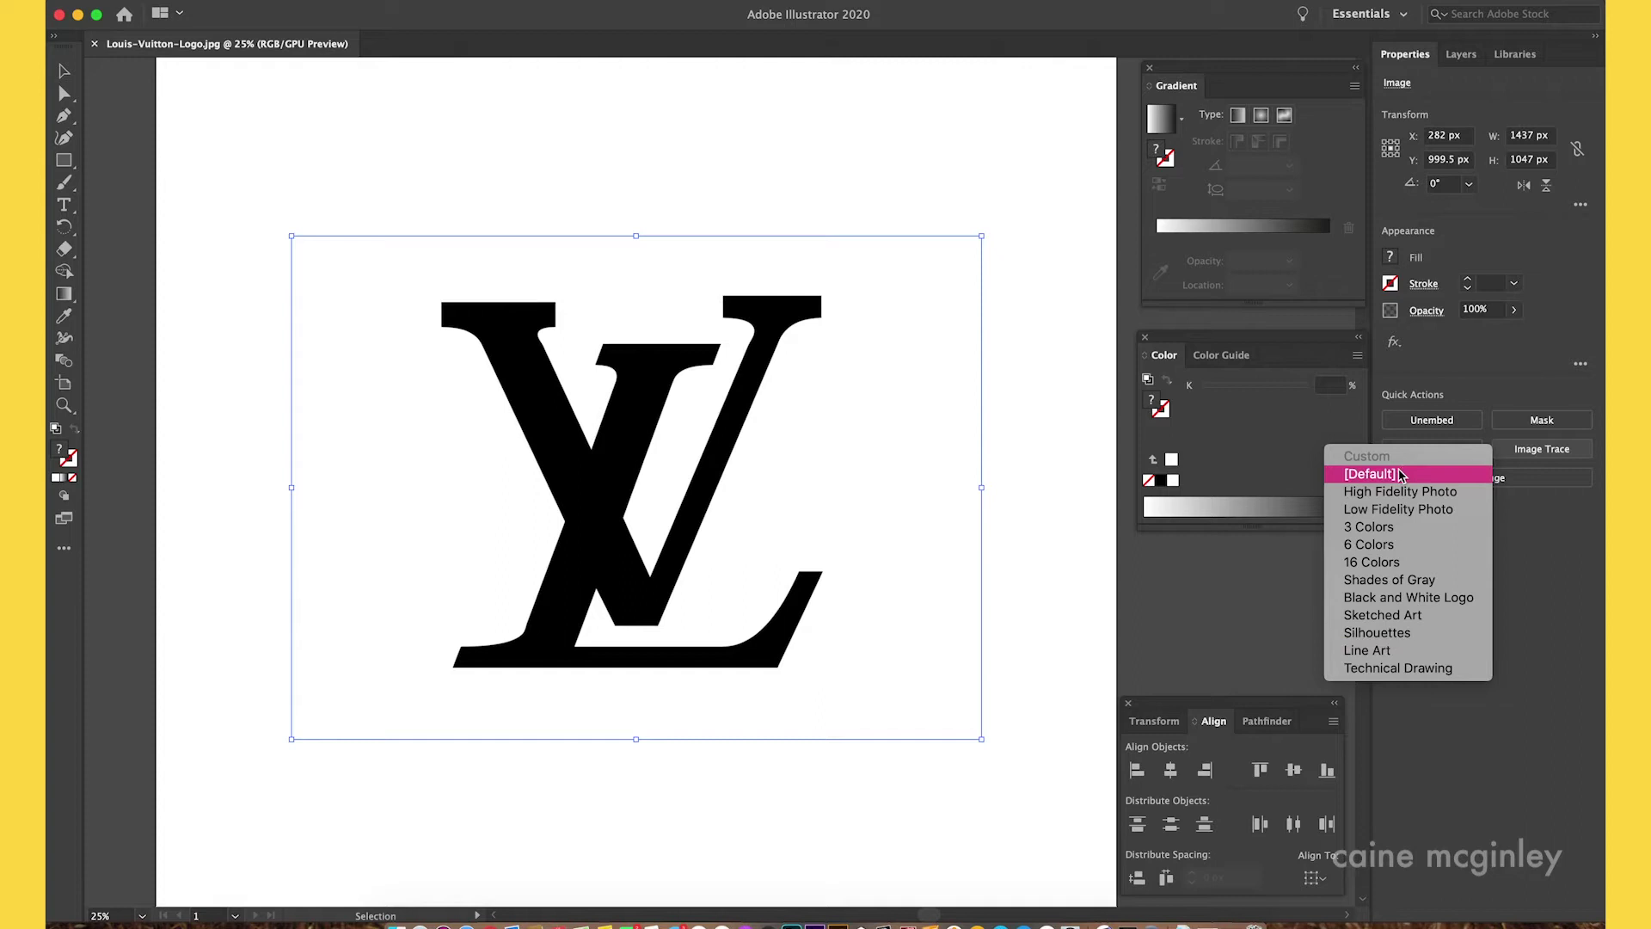
pyautogui.click(1400, 475)
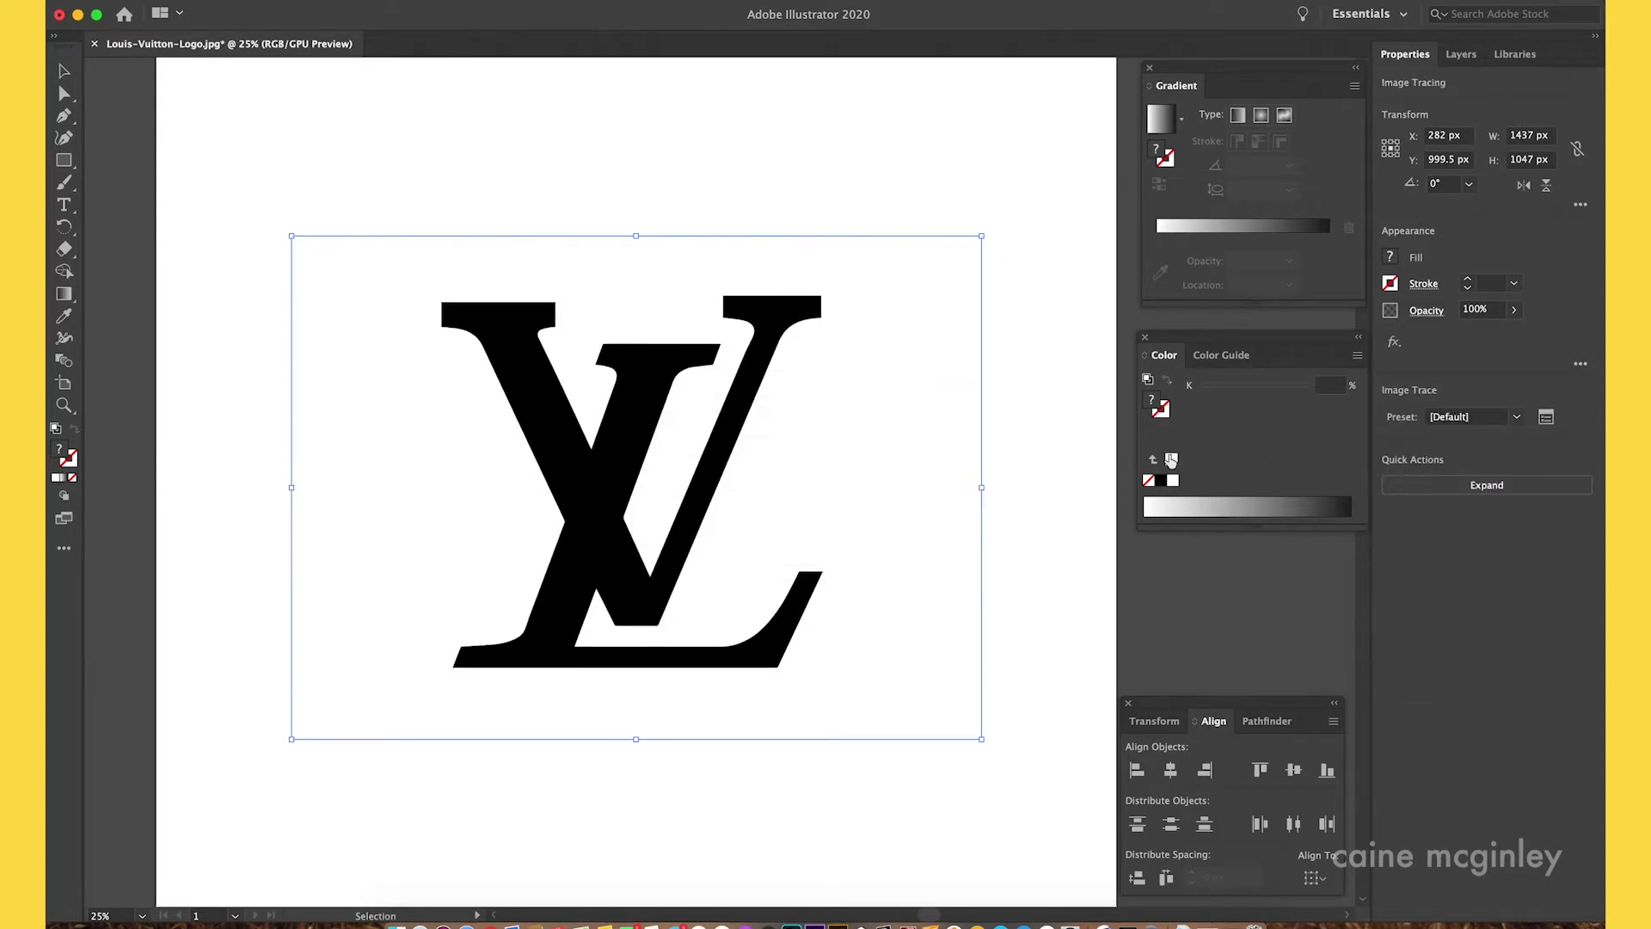
# - Expand the trace and select the black LV logo paths with Direct Selection, discarding the white background
pyautogui.click(1462, 489)
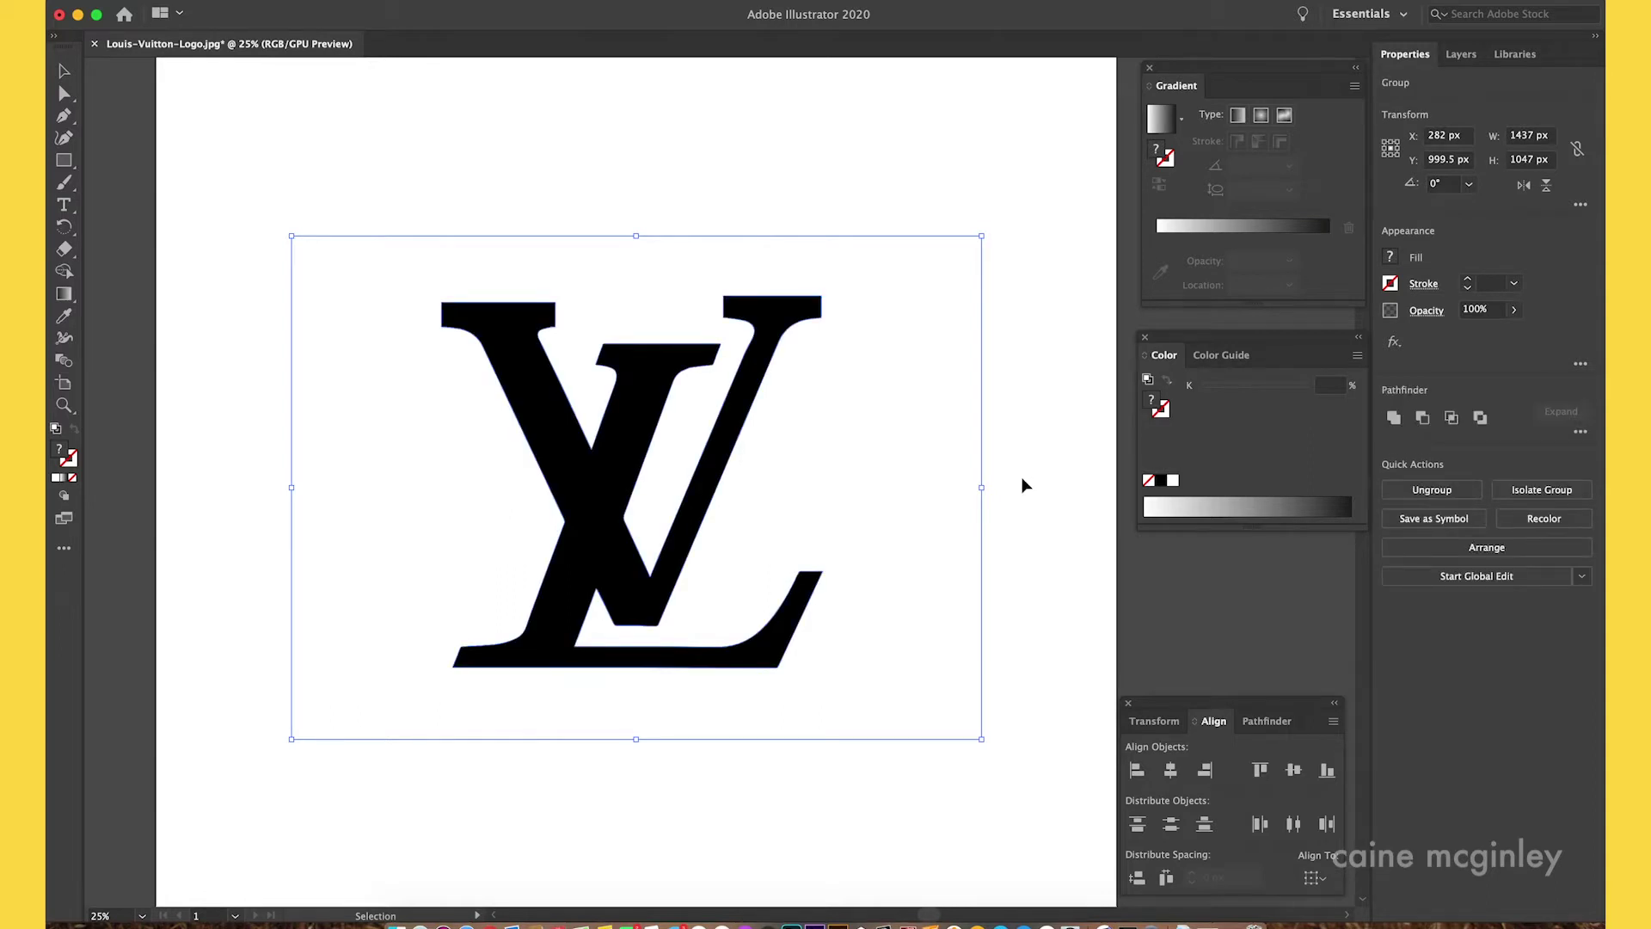
pyautogui.press('a')
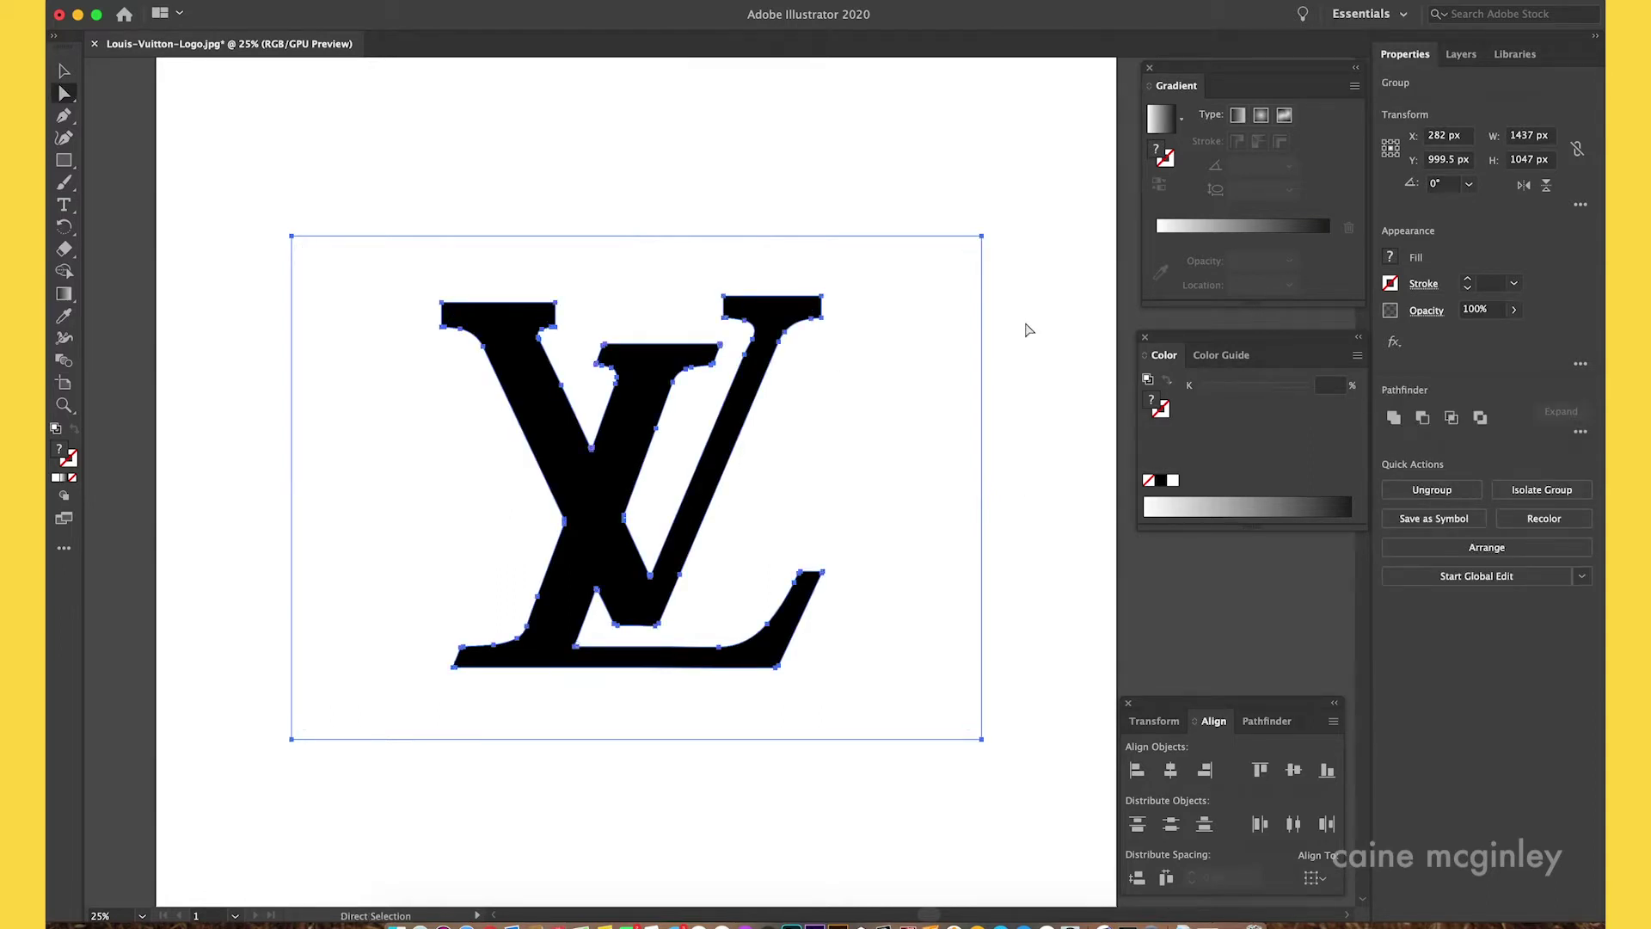
pyautogui.press('super+8')
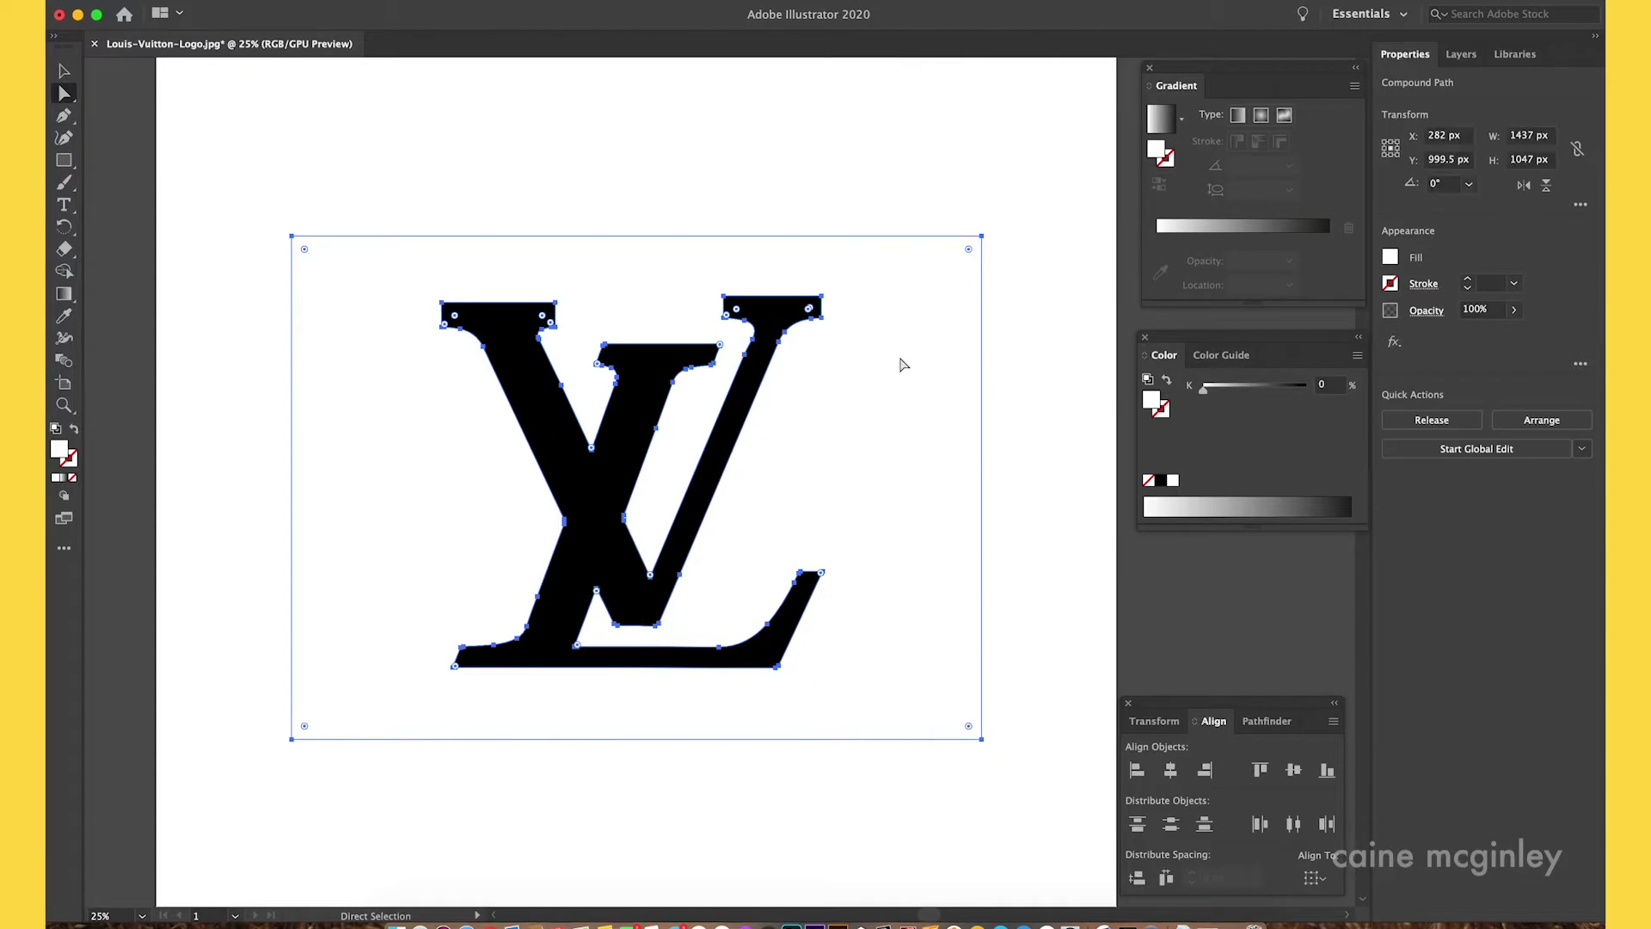
pyautogui.click(903, 365)
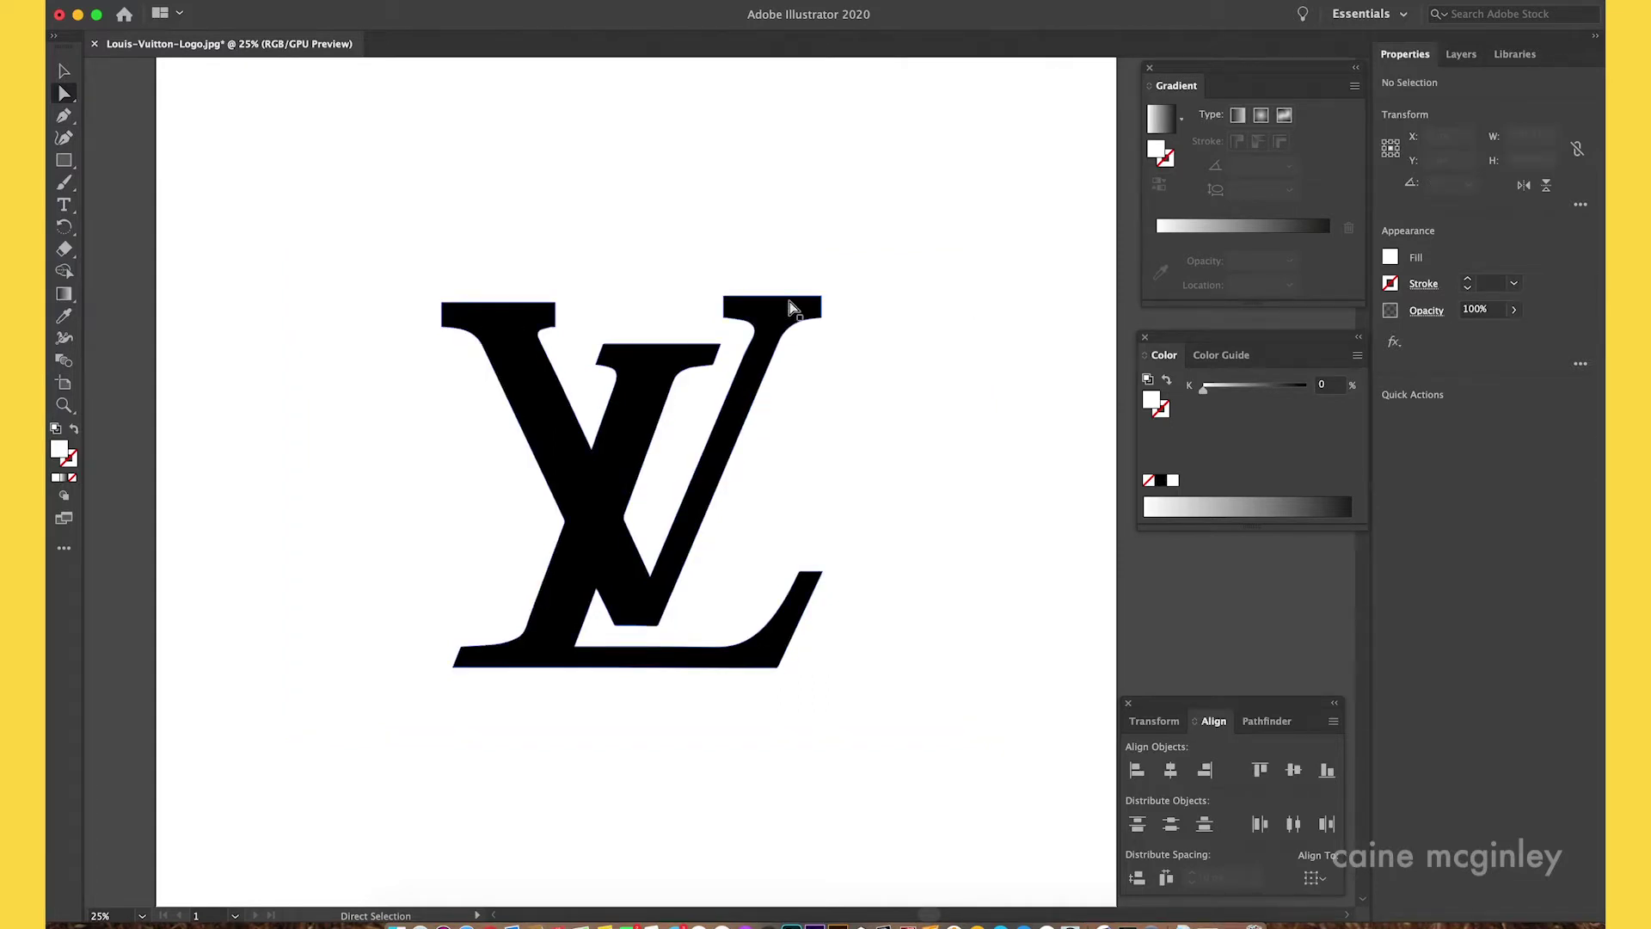
pyautogui.click(627, 440)
pyautogui.moveTo(881, 213); pyautogui.dragTo(379, 785)
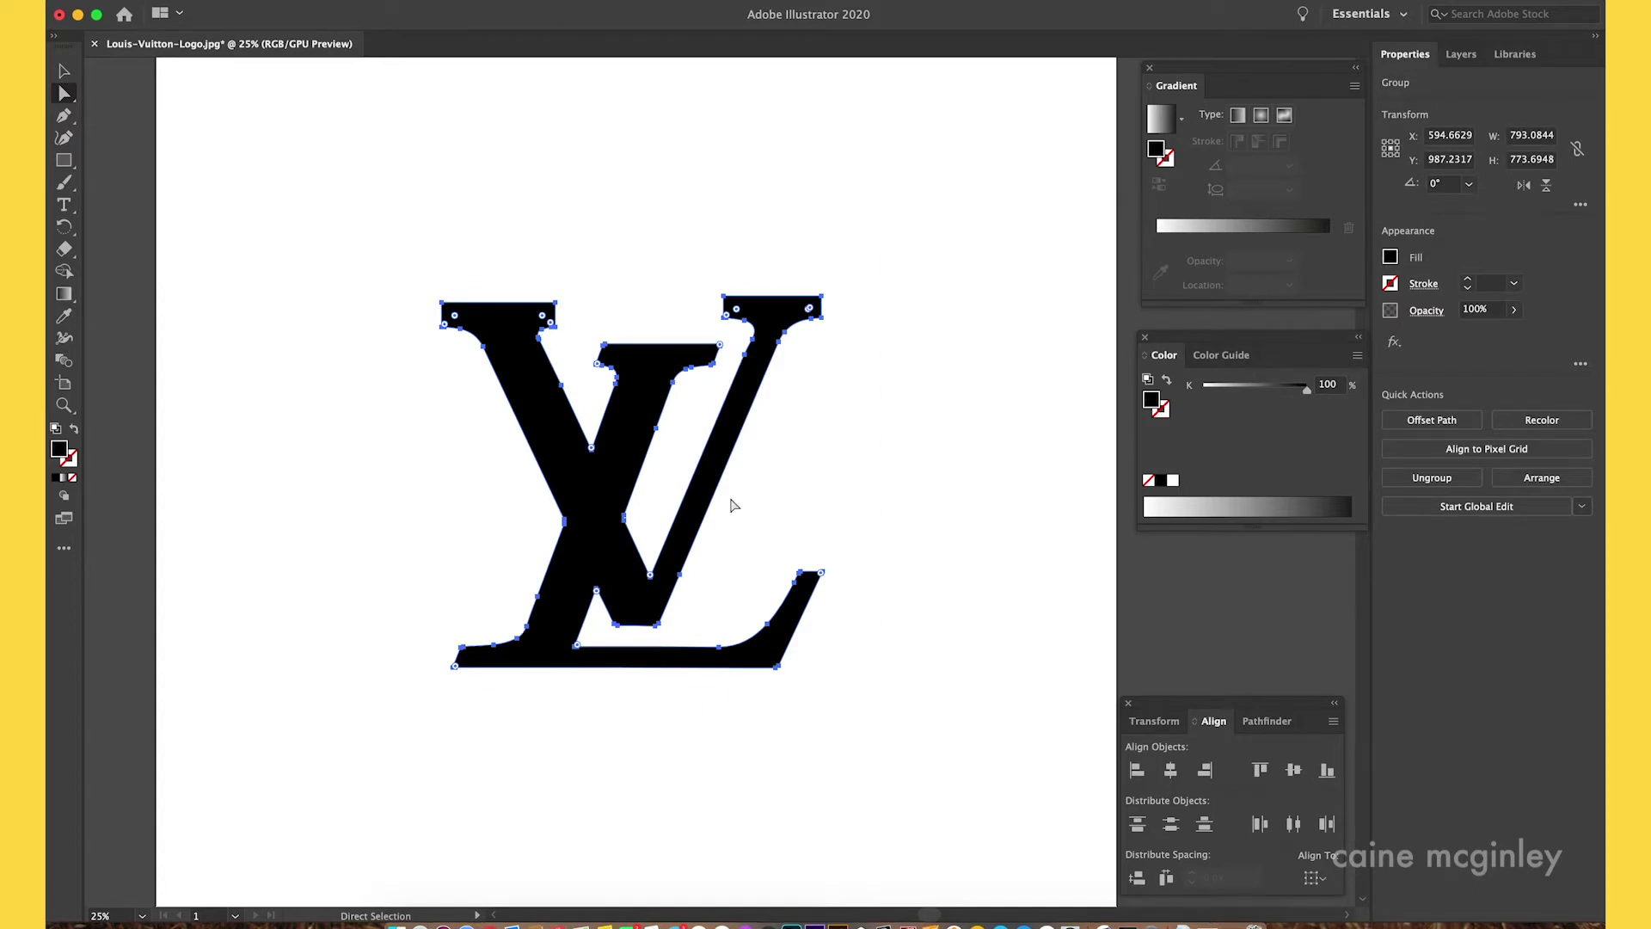
pyautogui.press('super+minus')
pyautogui.click(1000, 486)
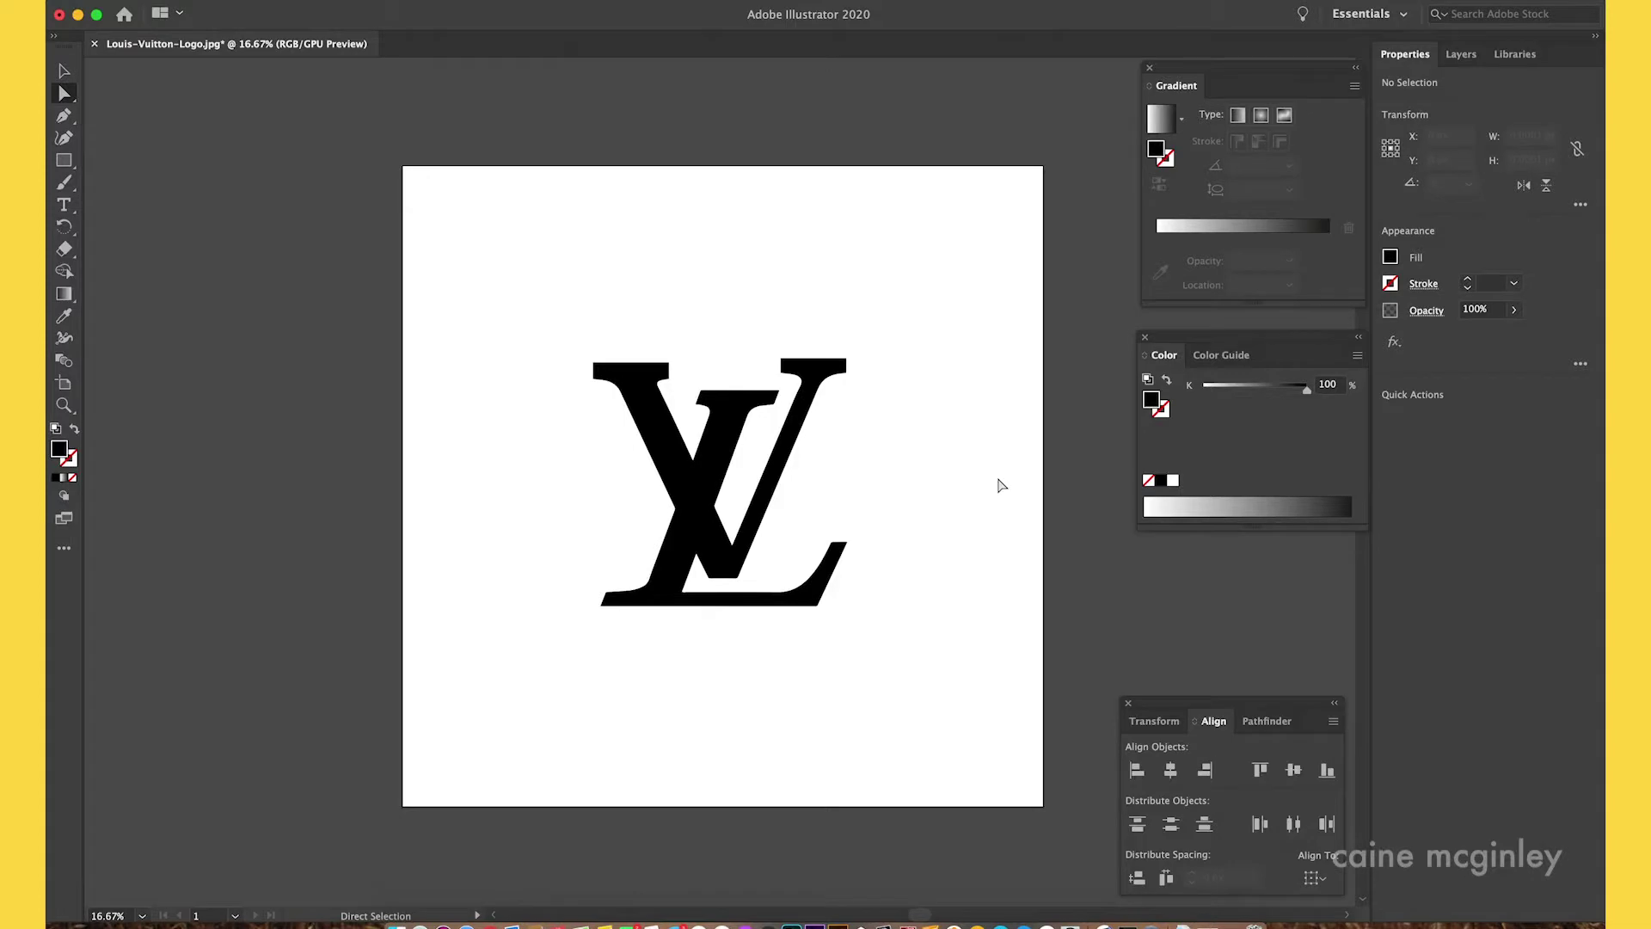
# - Save the artwork as Louis-Vuitton-Logo.ai
pyautogui.click(175, 3)
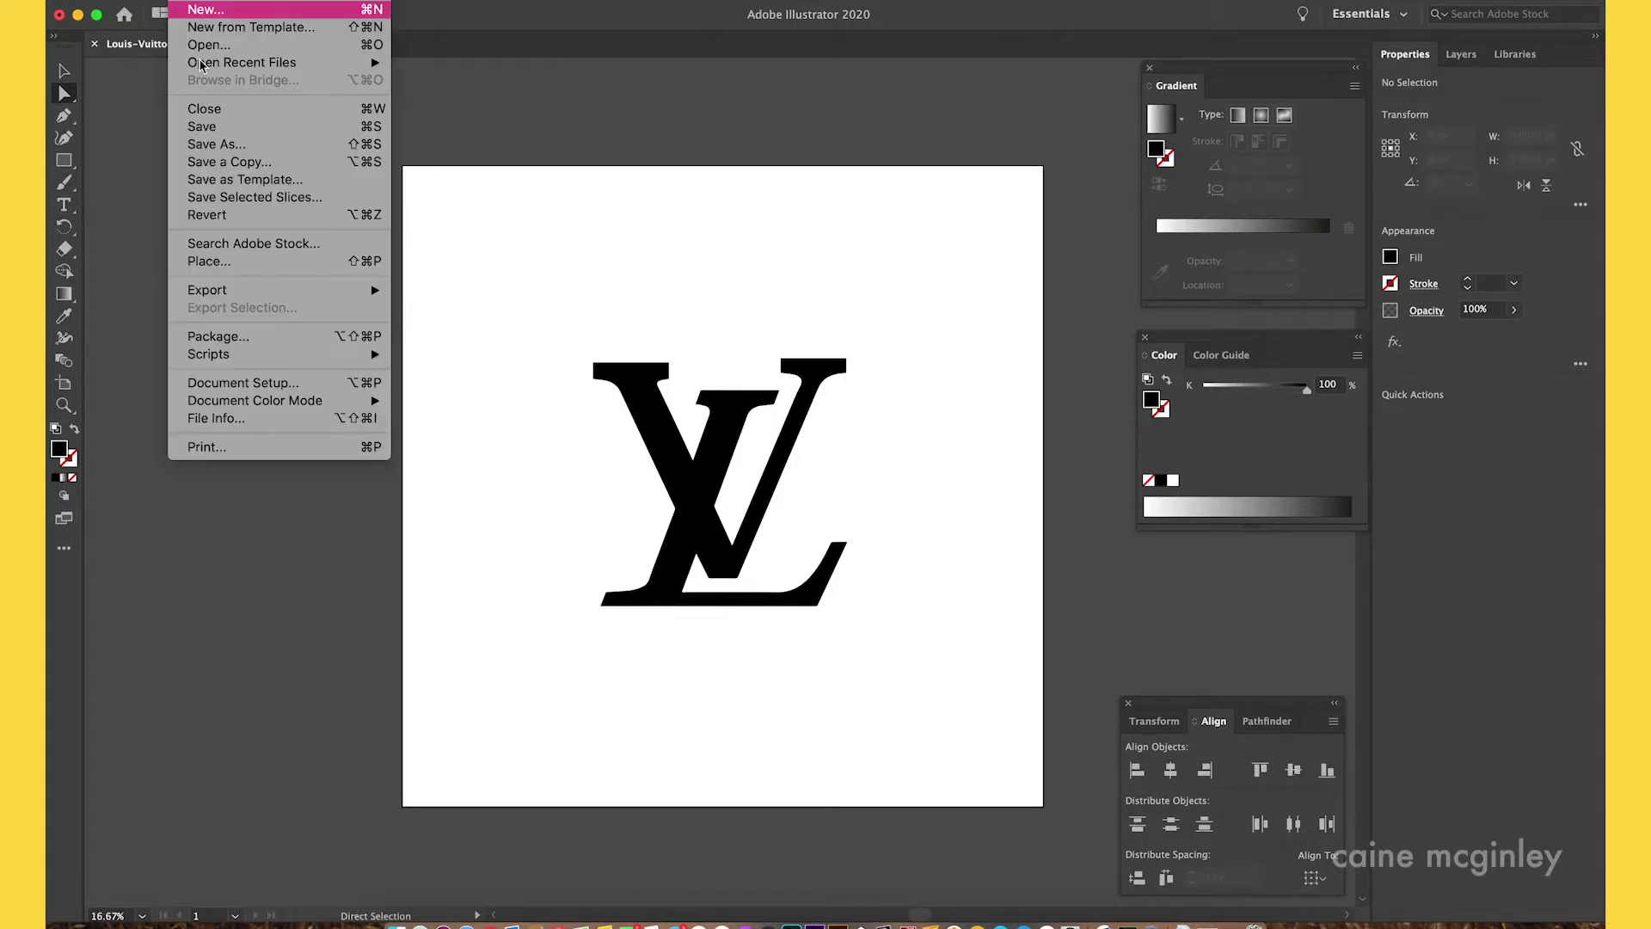
pyautogui.click(215, 146)
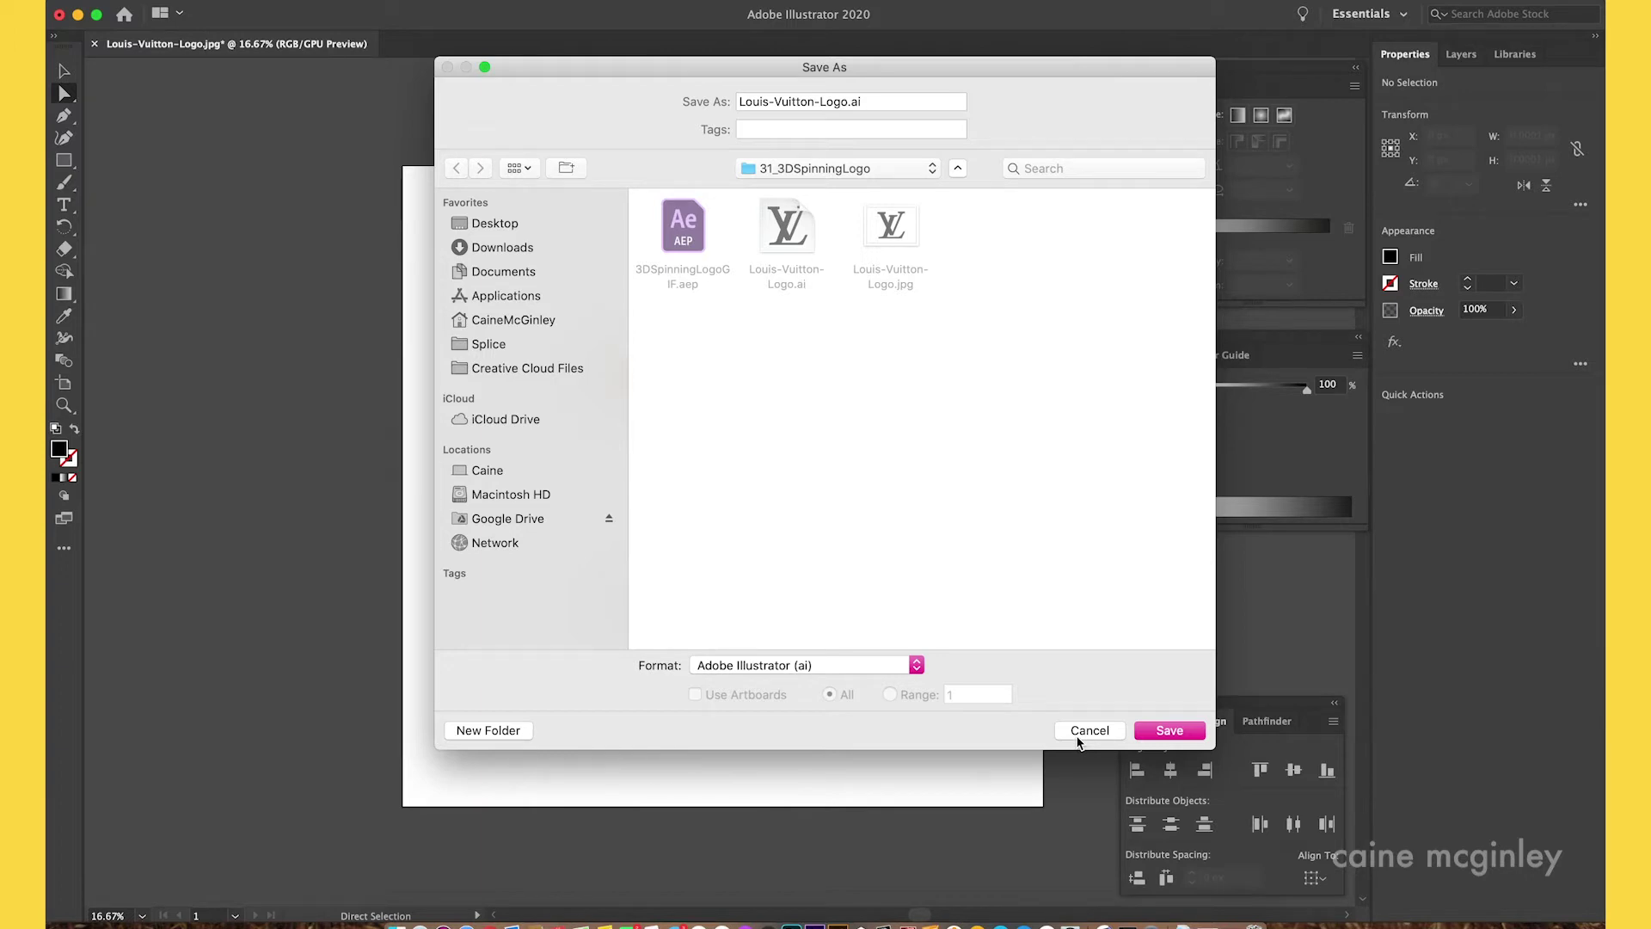
pyautogui.click(1086, 730)
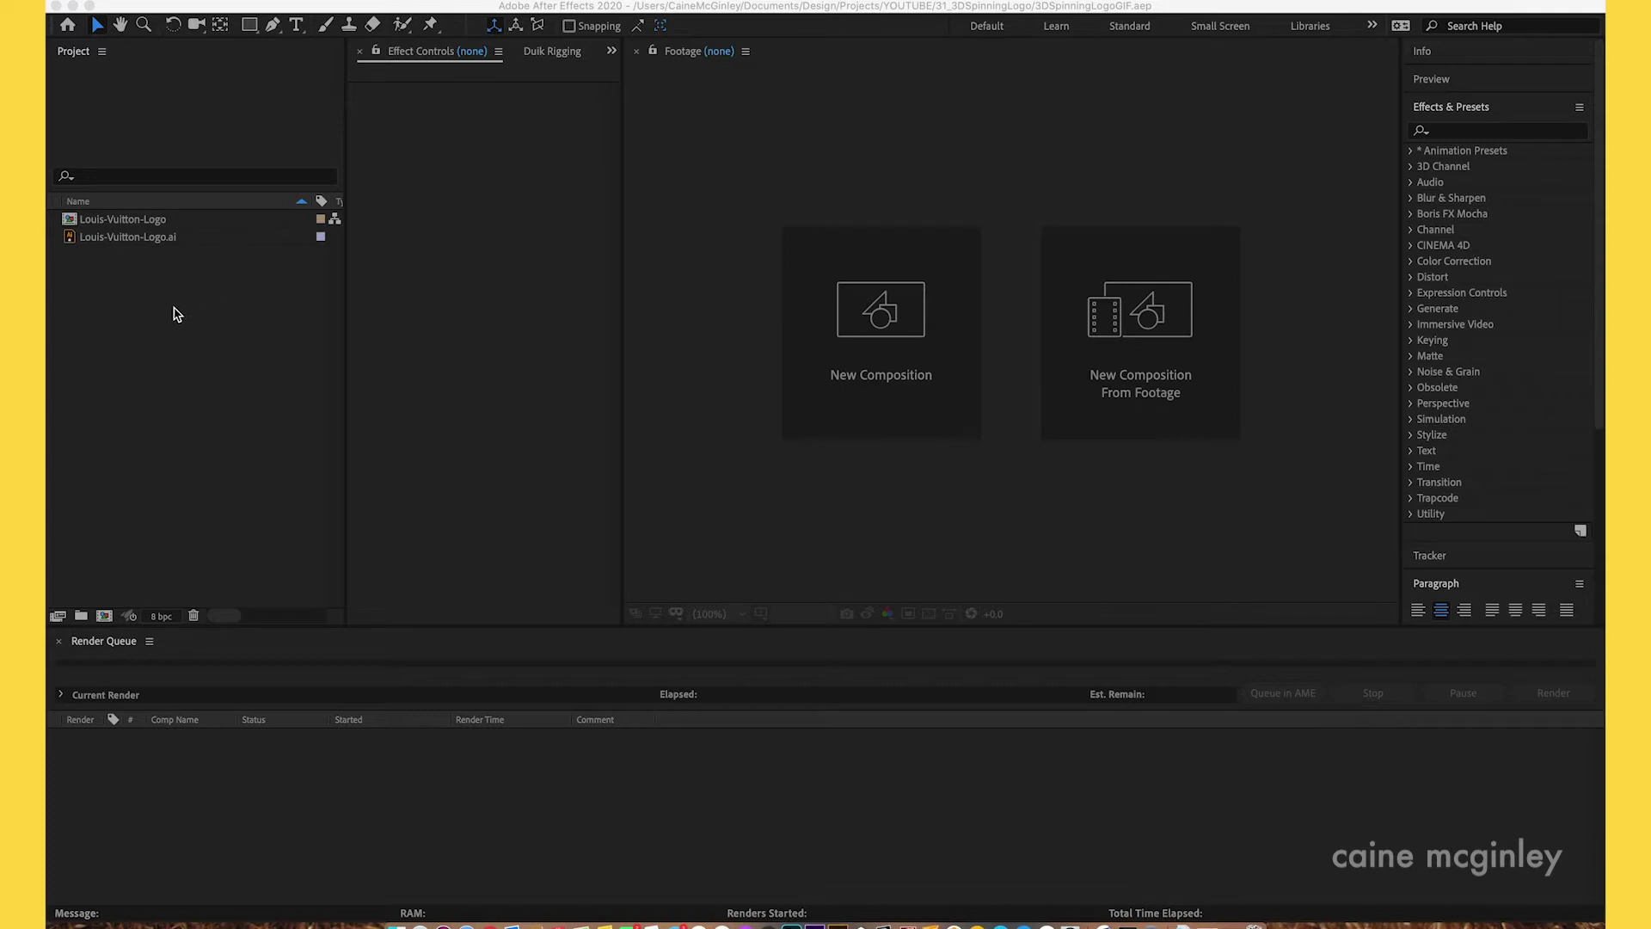
# - Make a new composition from Louis-Vuitton-Logo.ai in the Project panel
pyautogui.click(135, 241)
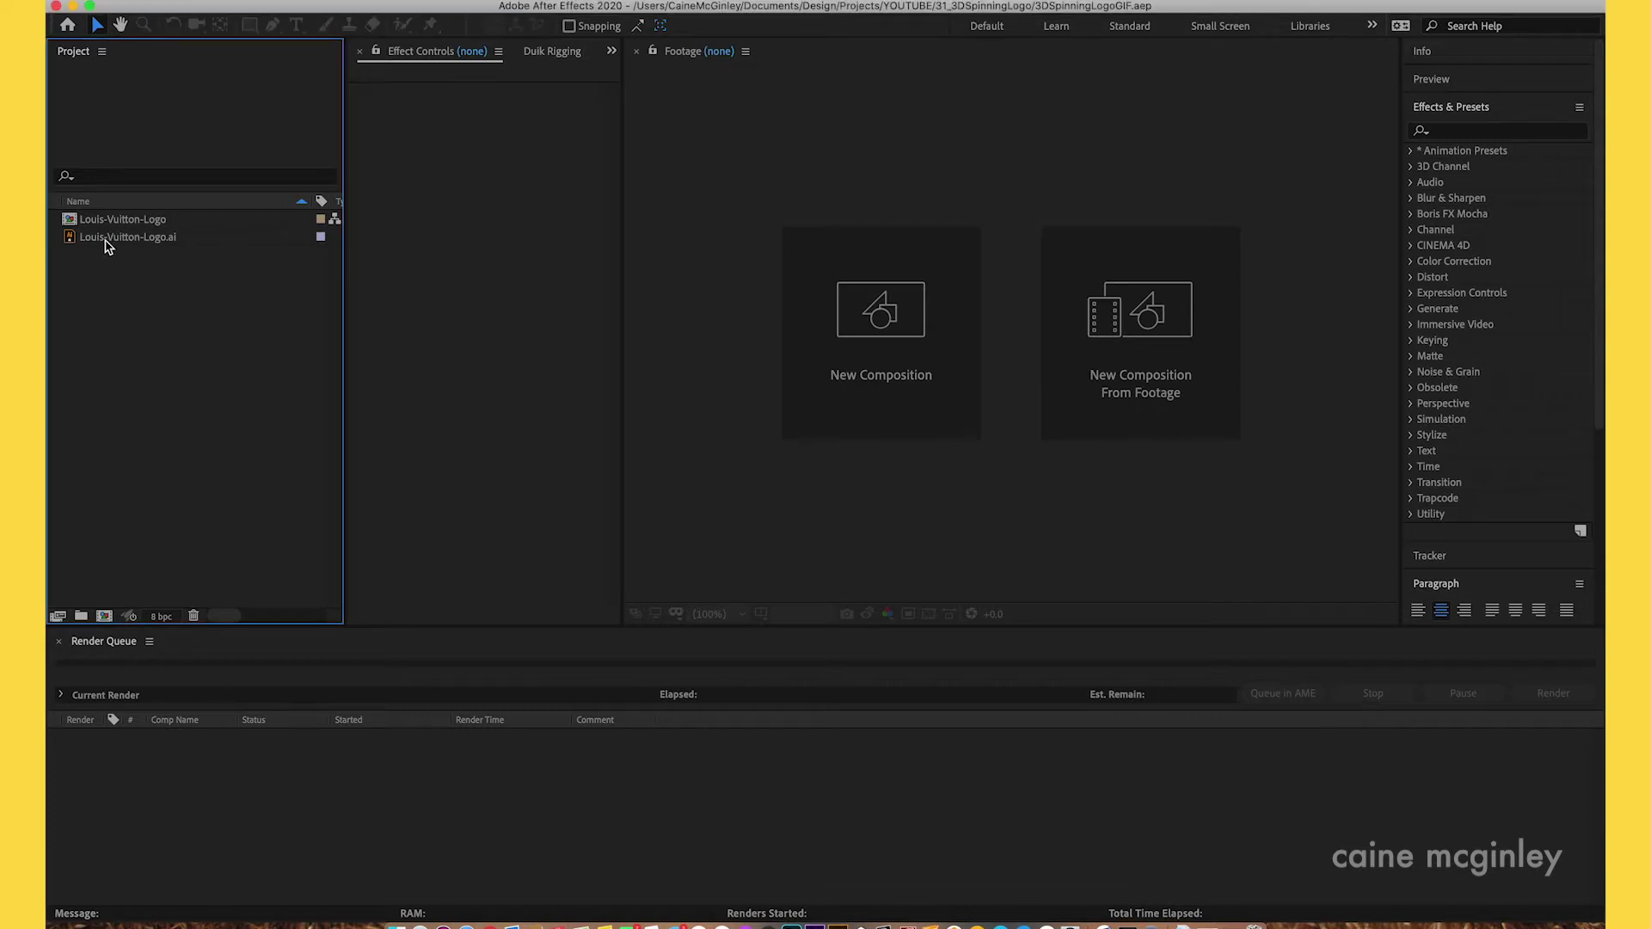
pyautogui.click(110, 246)
pyautogui.moveTo(110, 245); pyautogui.dragTo(108, 623)
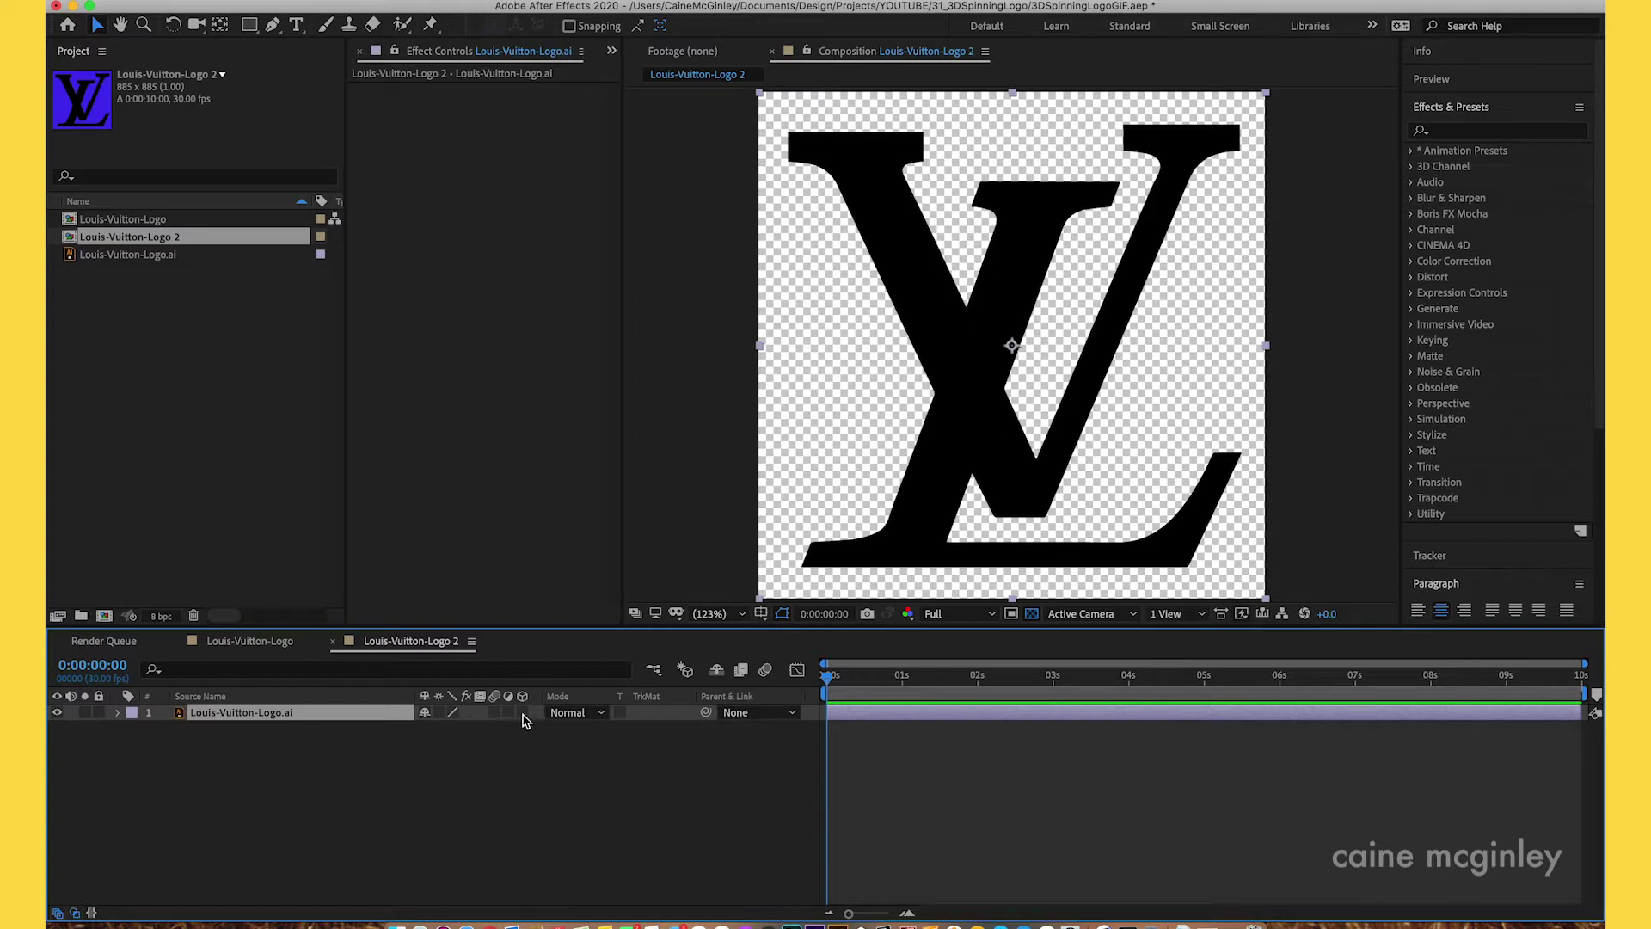
# - Convert the logo layer into a Louis-Vuitton-Logo Outlines shape layer with Create Shapes from Vector Layer
pyautogui.rightClick(266, 721)
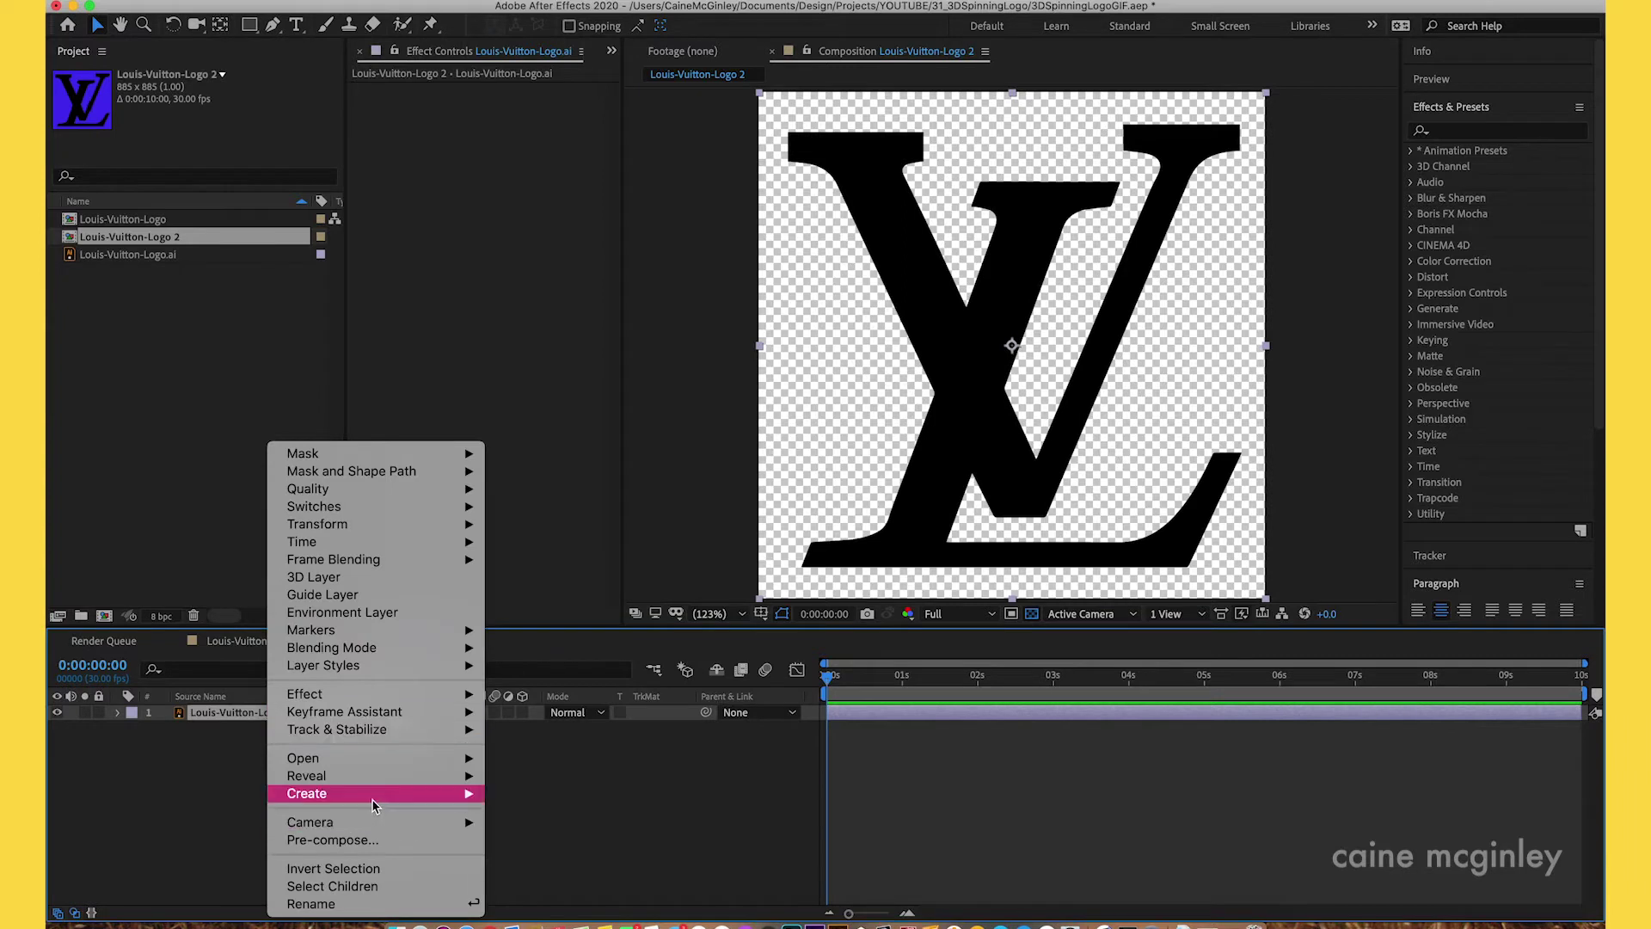
pyautogui.moveTo(379, 793)
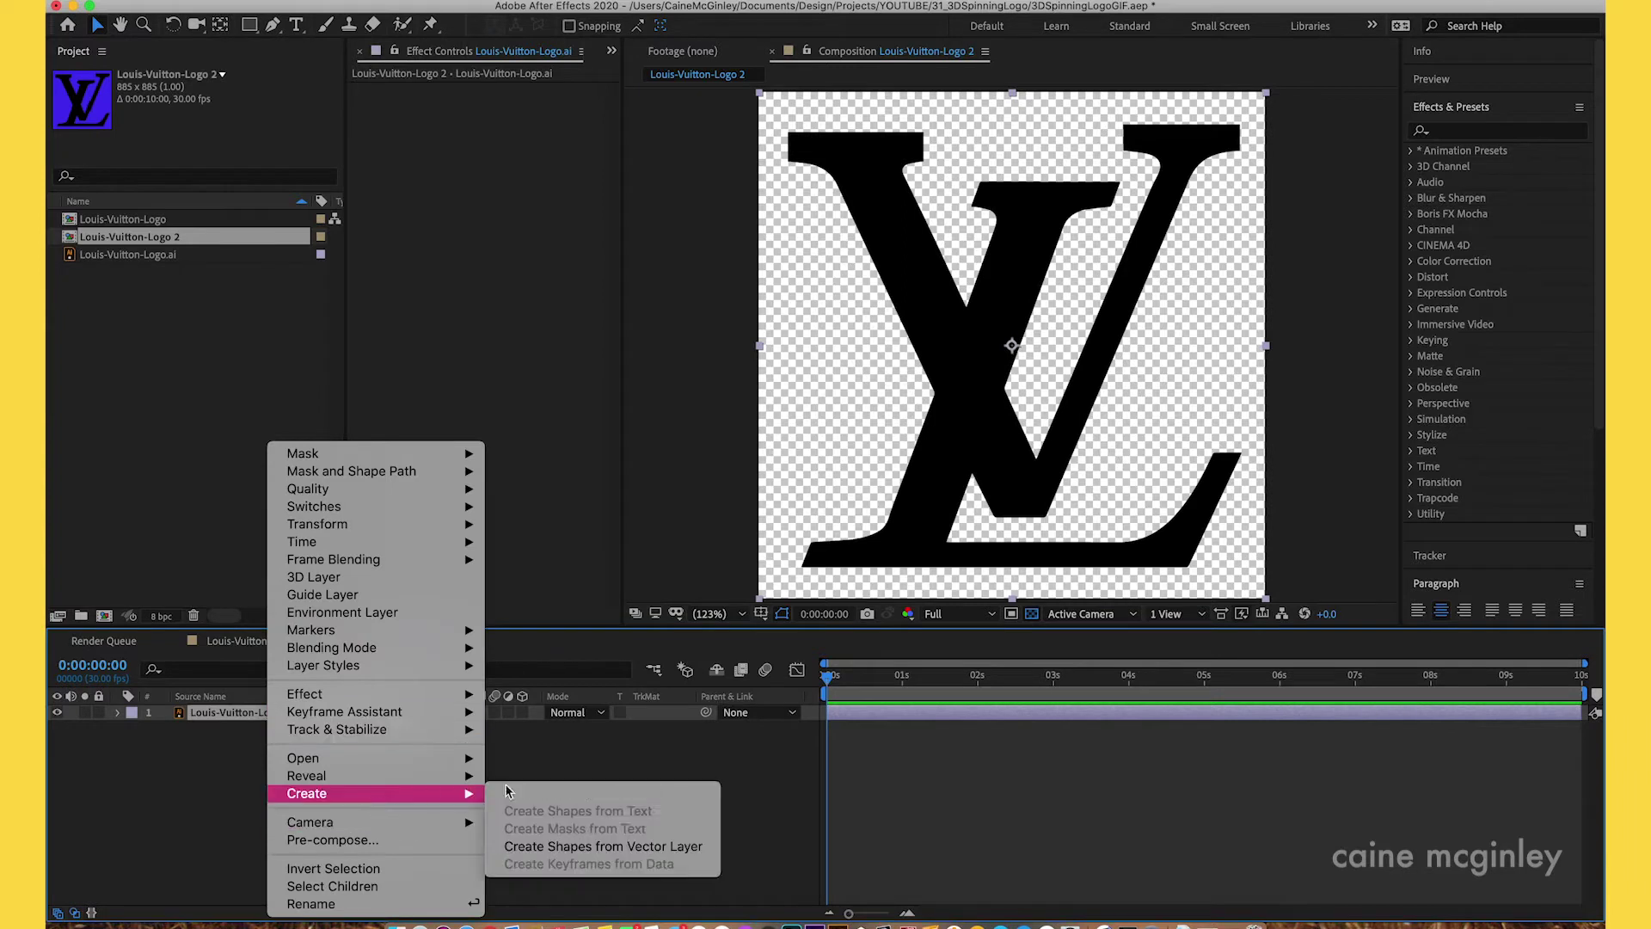
pyautogui.click(581, 846)
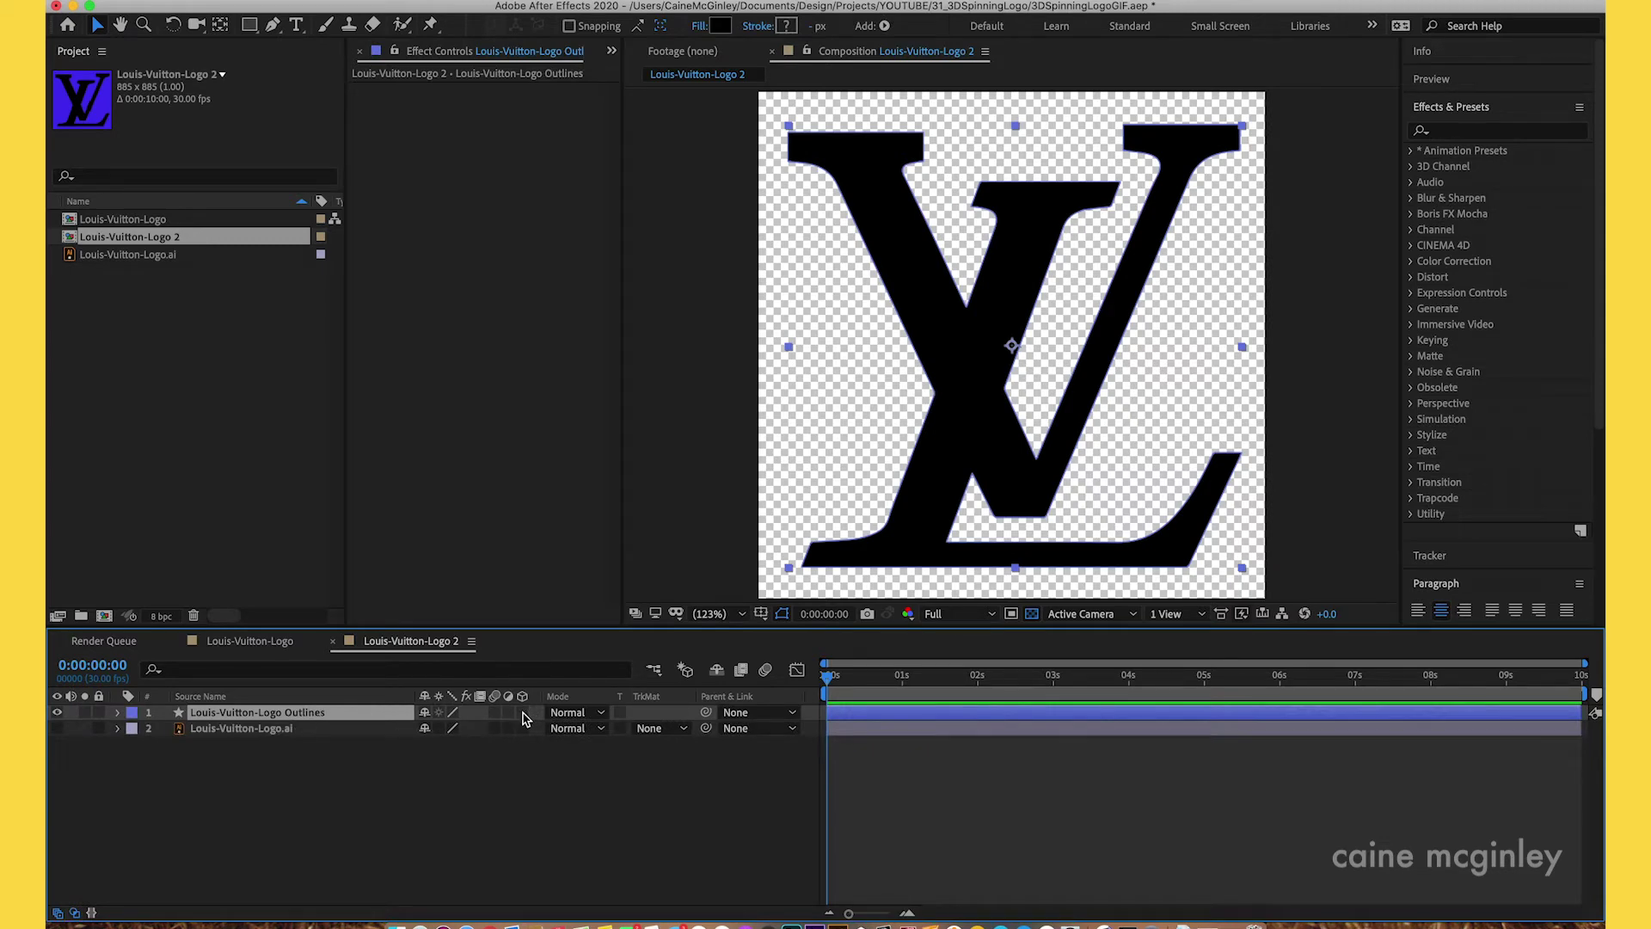
# - Enable 3D on the outlines layer and set Geometry Options Extrusion Depth to 50, after trying 30
pyautogui.click(523, 714)
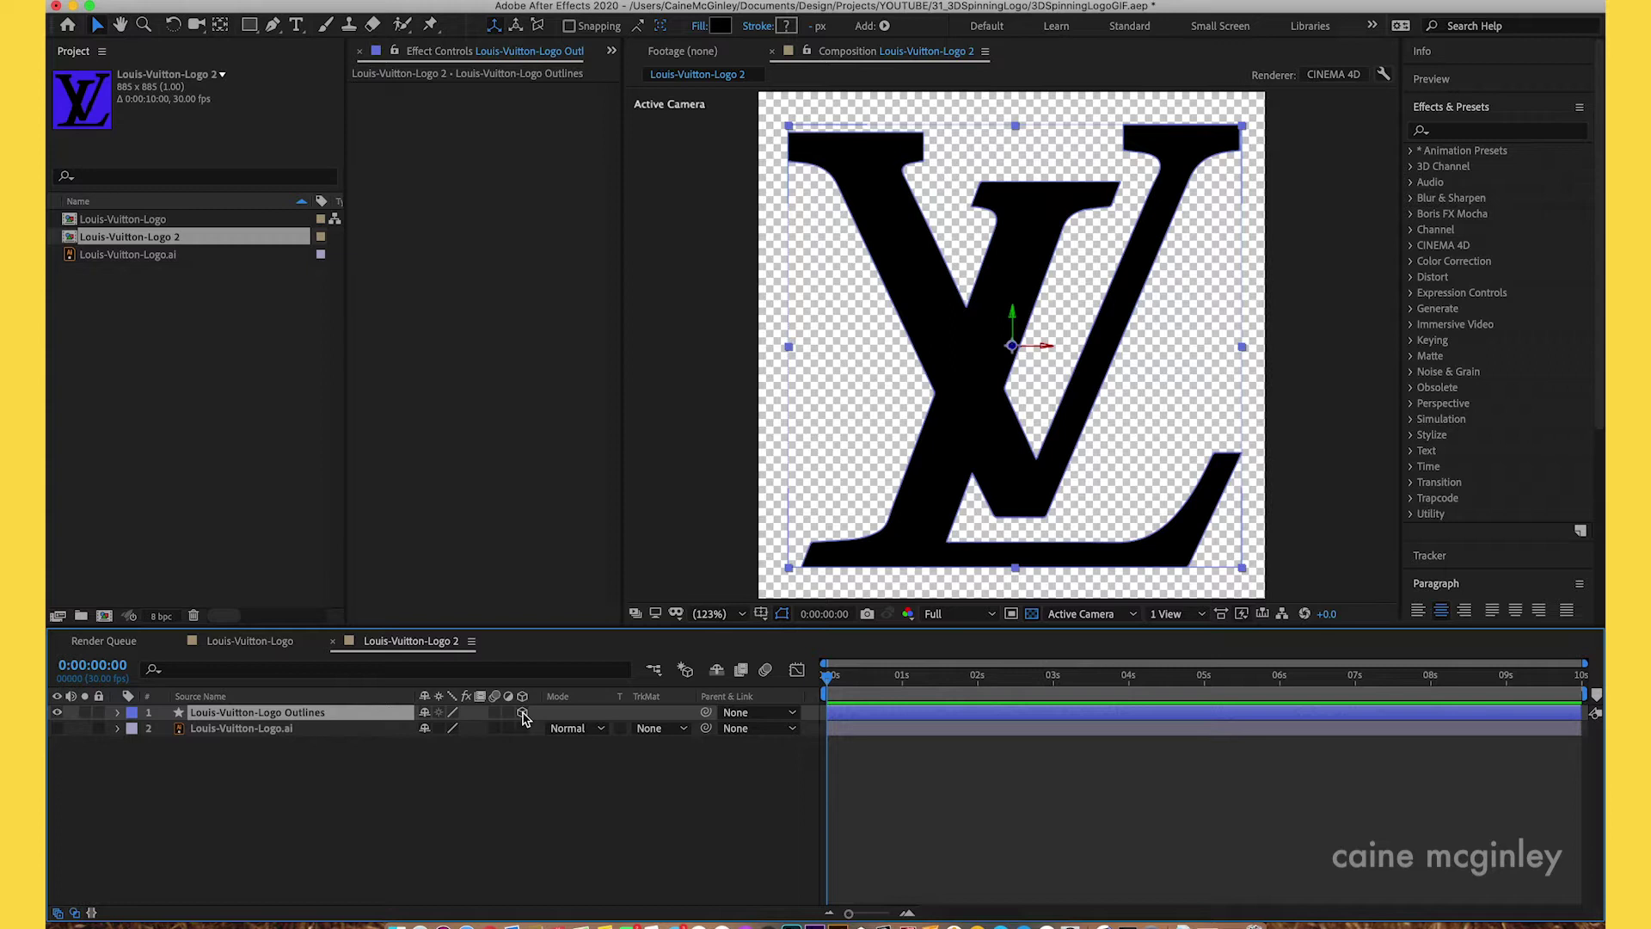
pyautogui.click(118, 713)
pyautogui.click(133, 761)
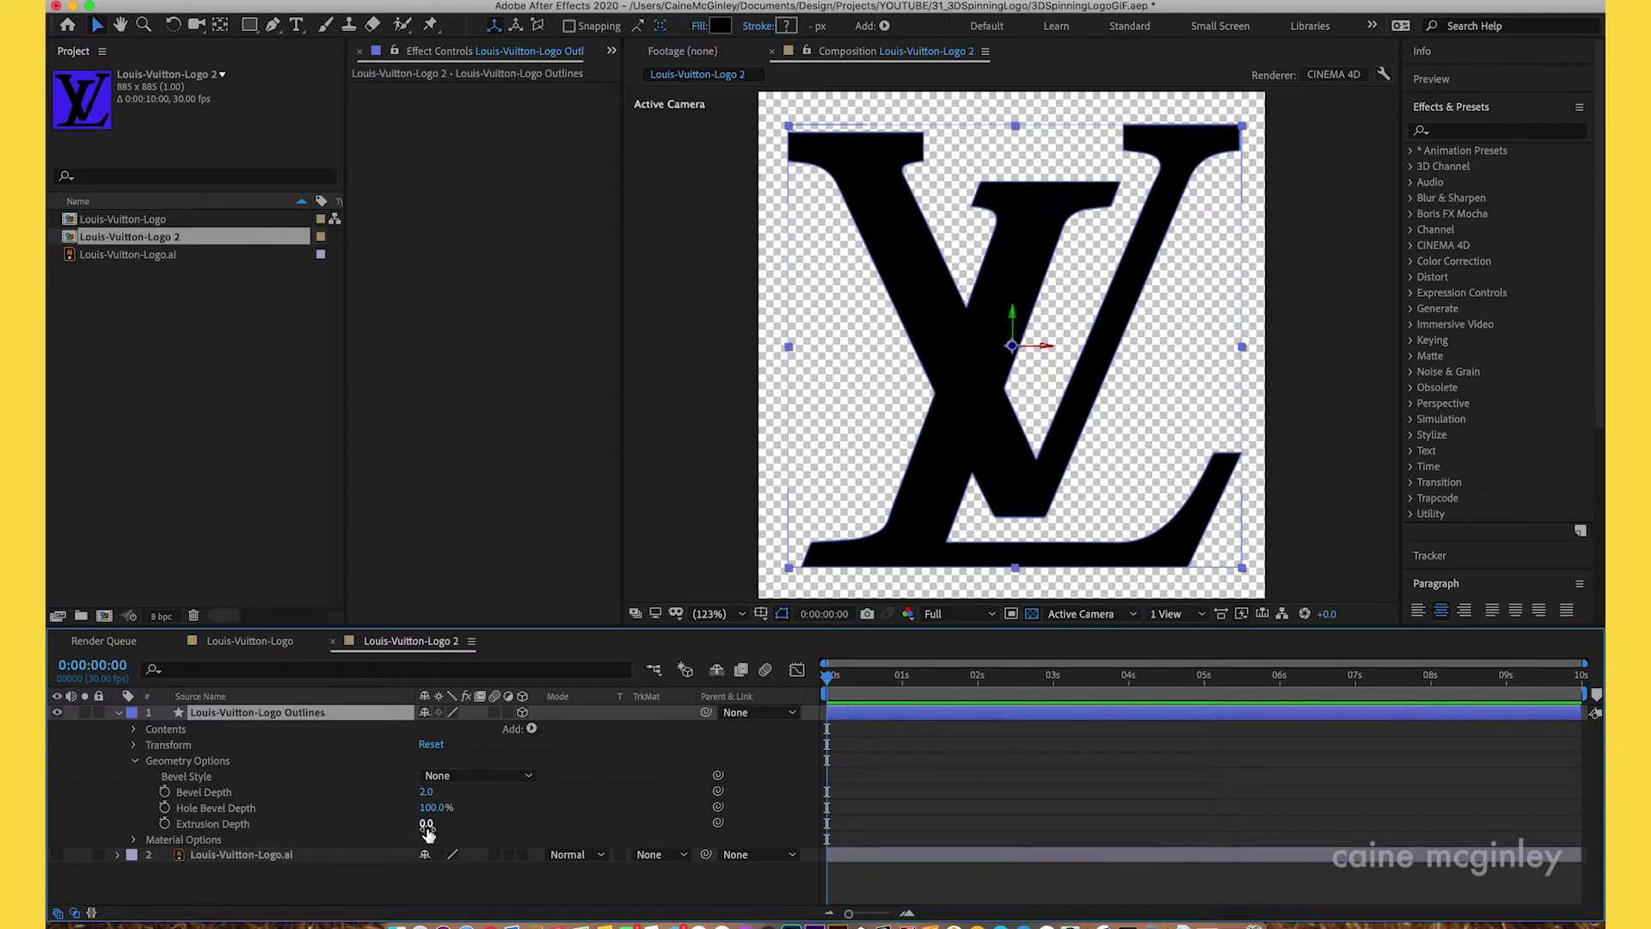
pyautogui.click(427, 824)
pyautogui.write('30')
pyautogui.press('Return')
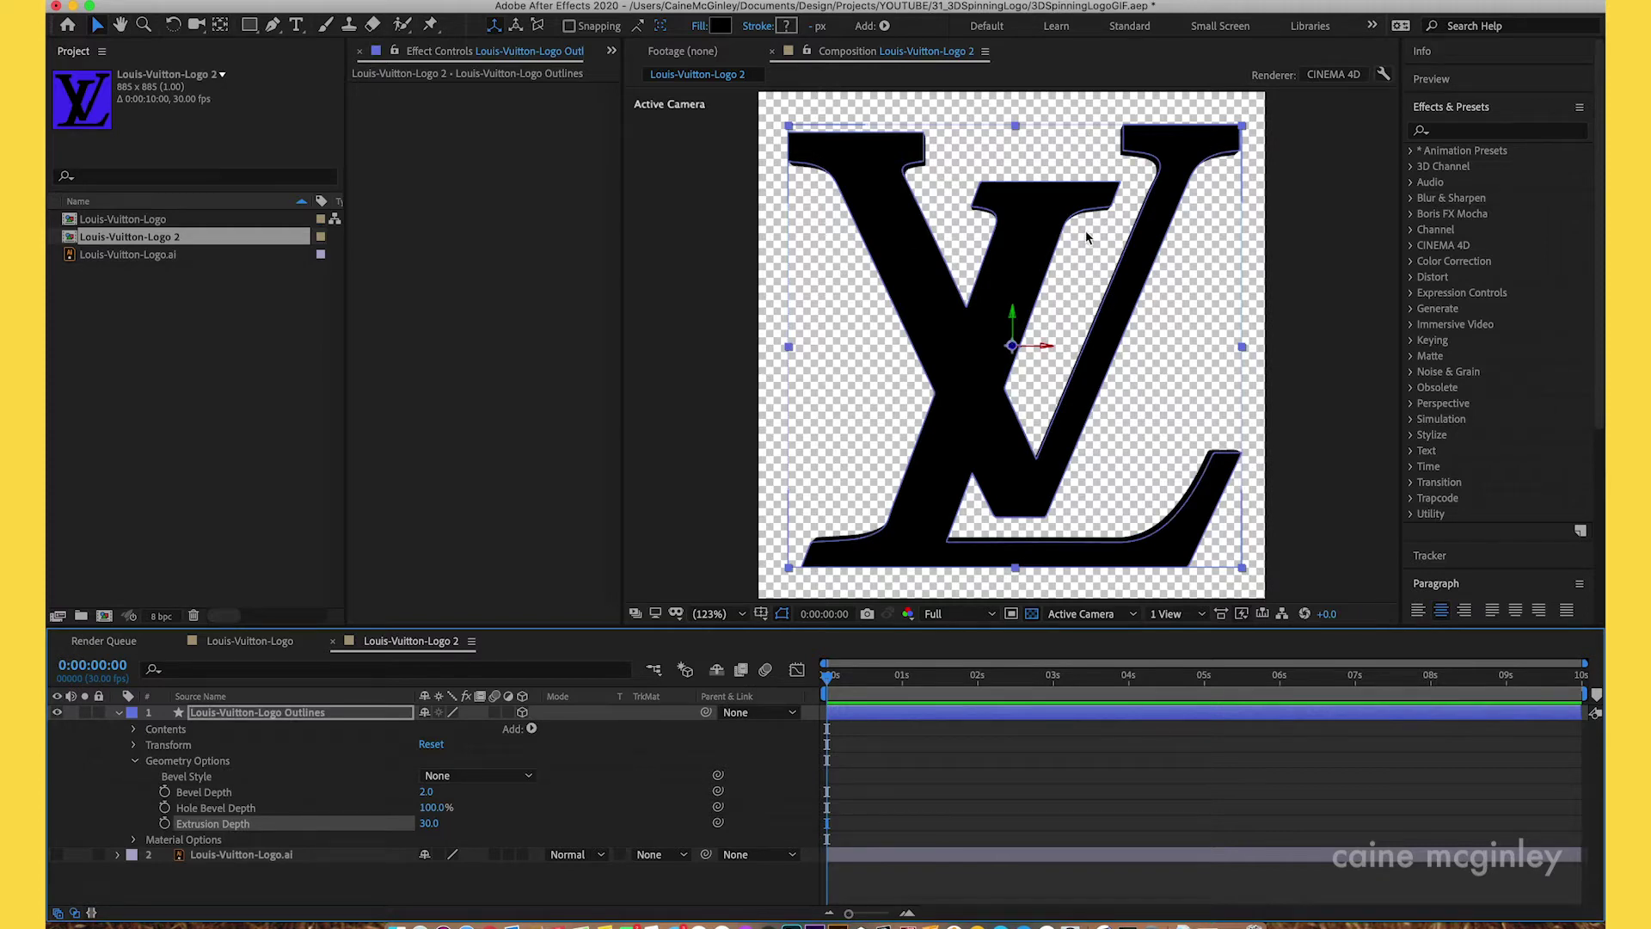
pyautogui.click(429, 823)
pyautogui.write('50')
pyautogui.press('Return')
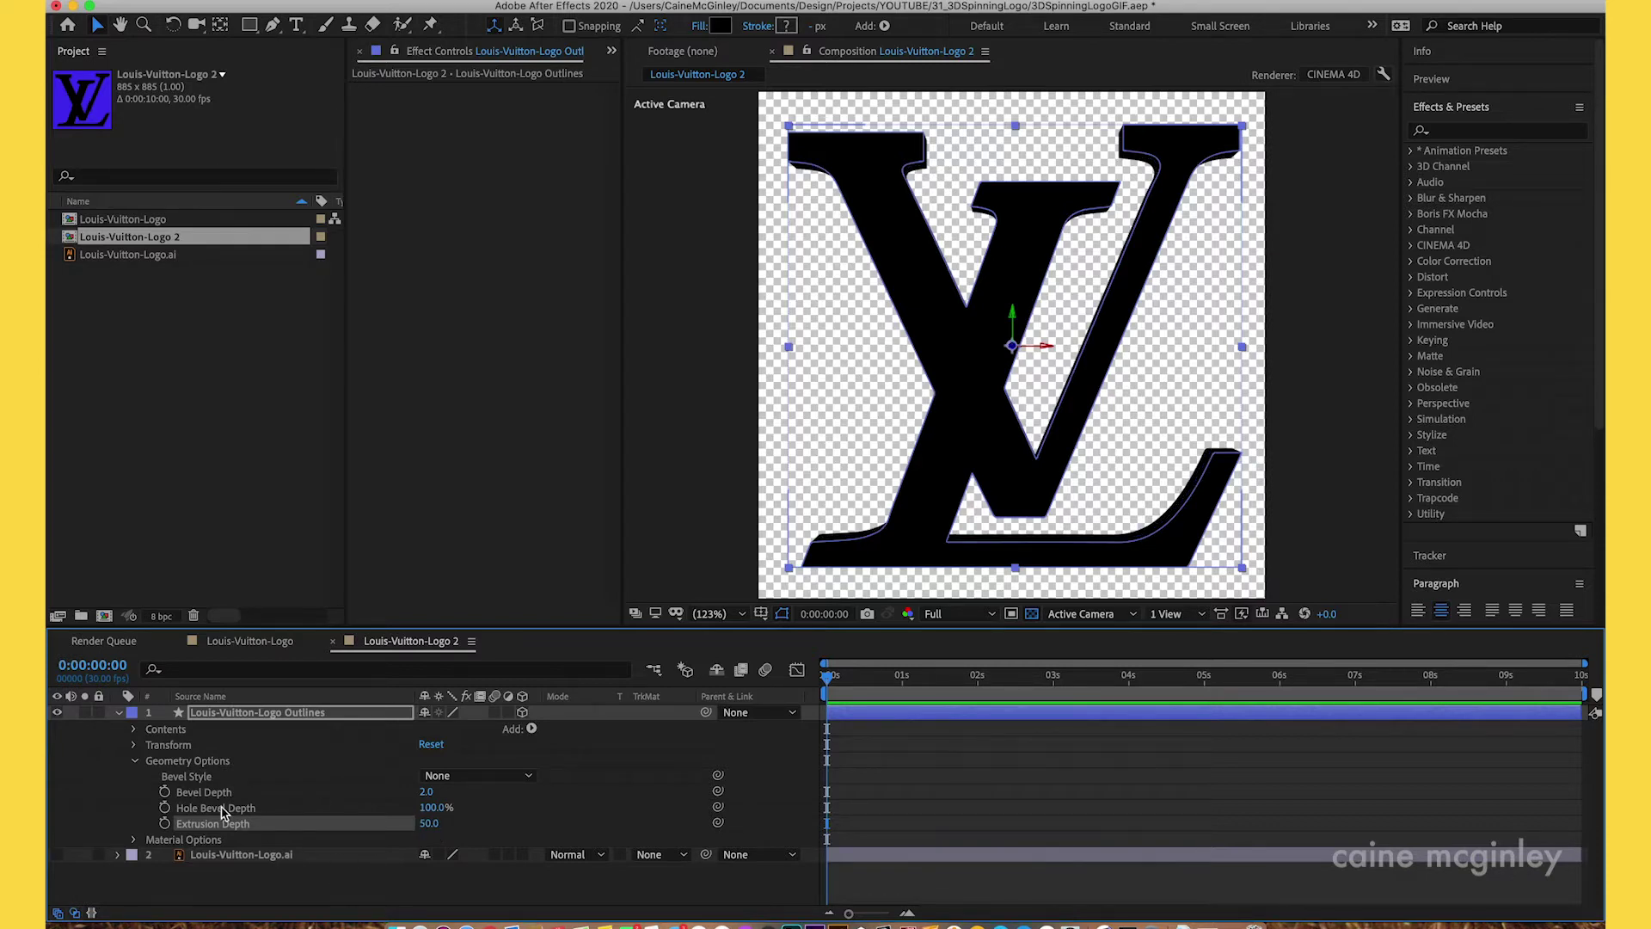
# - Change the LV logo shape's fill colour from black to deep red (C42929)
pyautogui.click(134, 762)
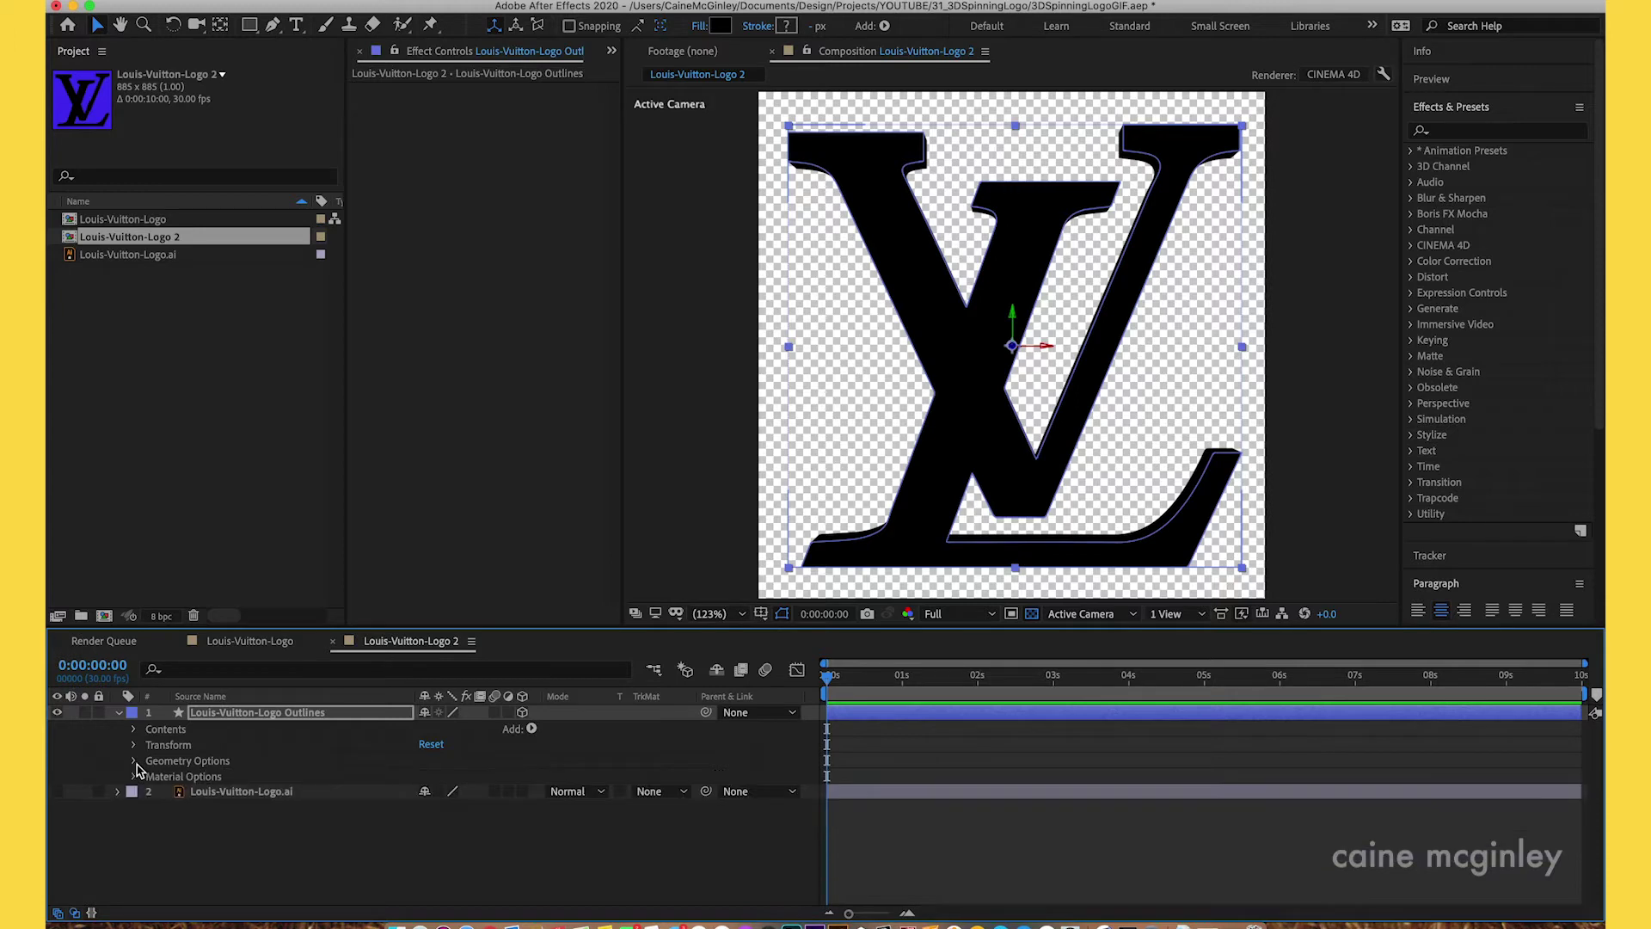
pyautogui.click(269, 714)
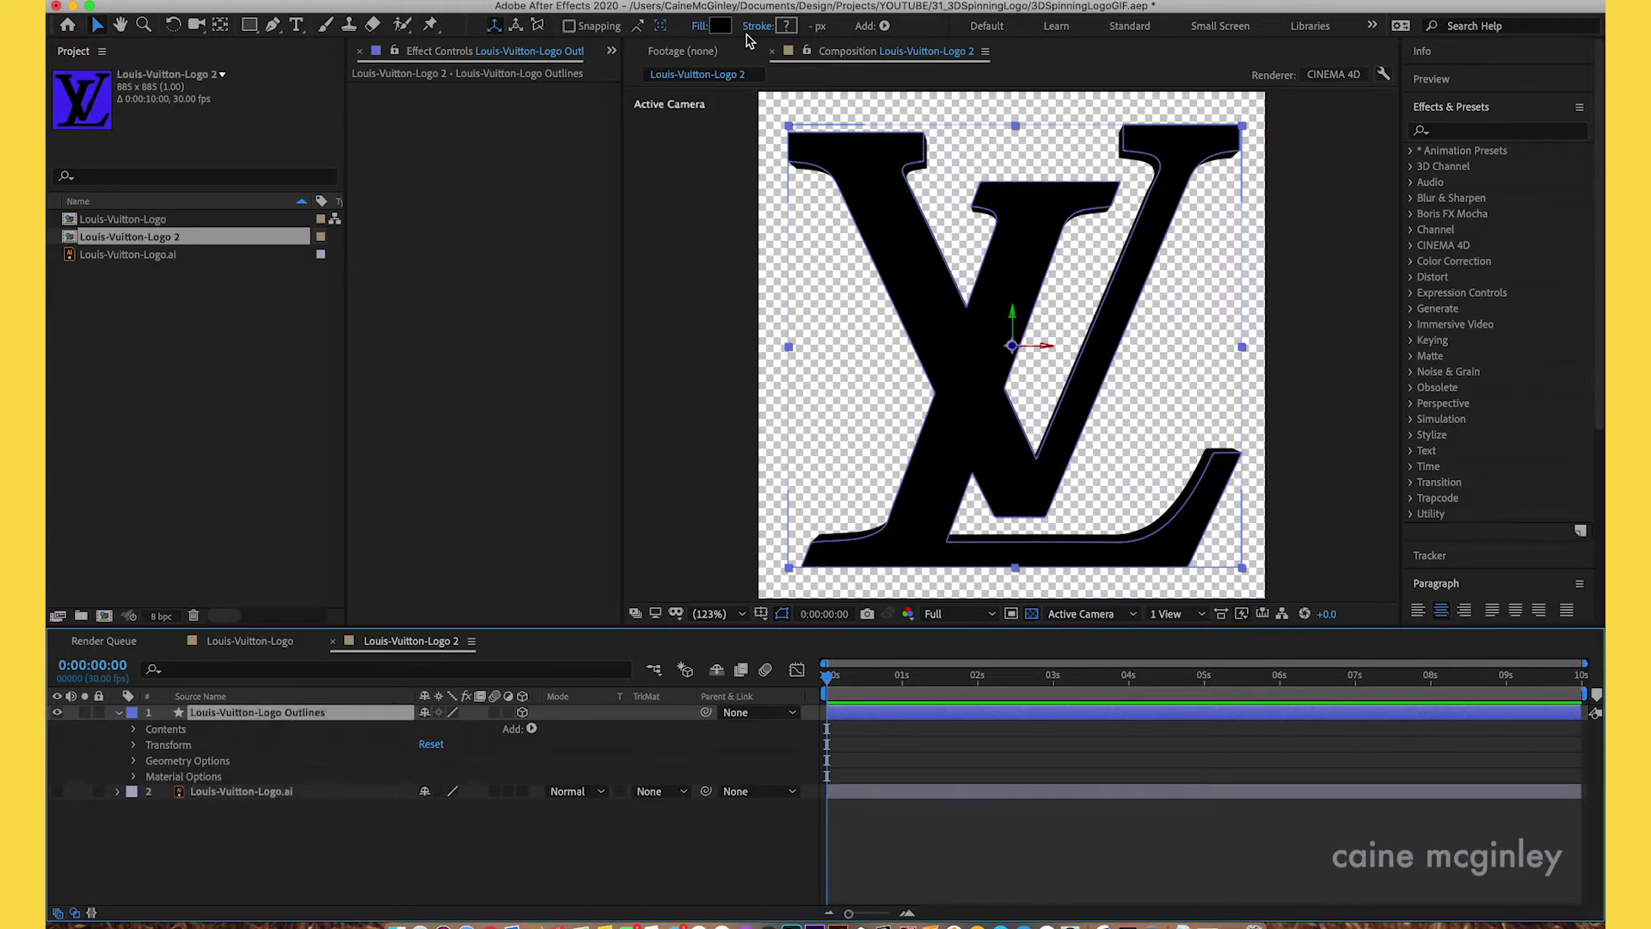
pyautogui.click(724, 25)
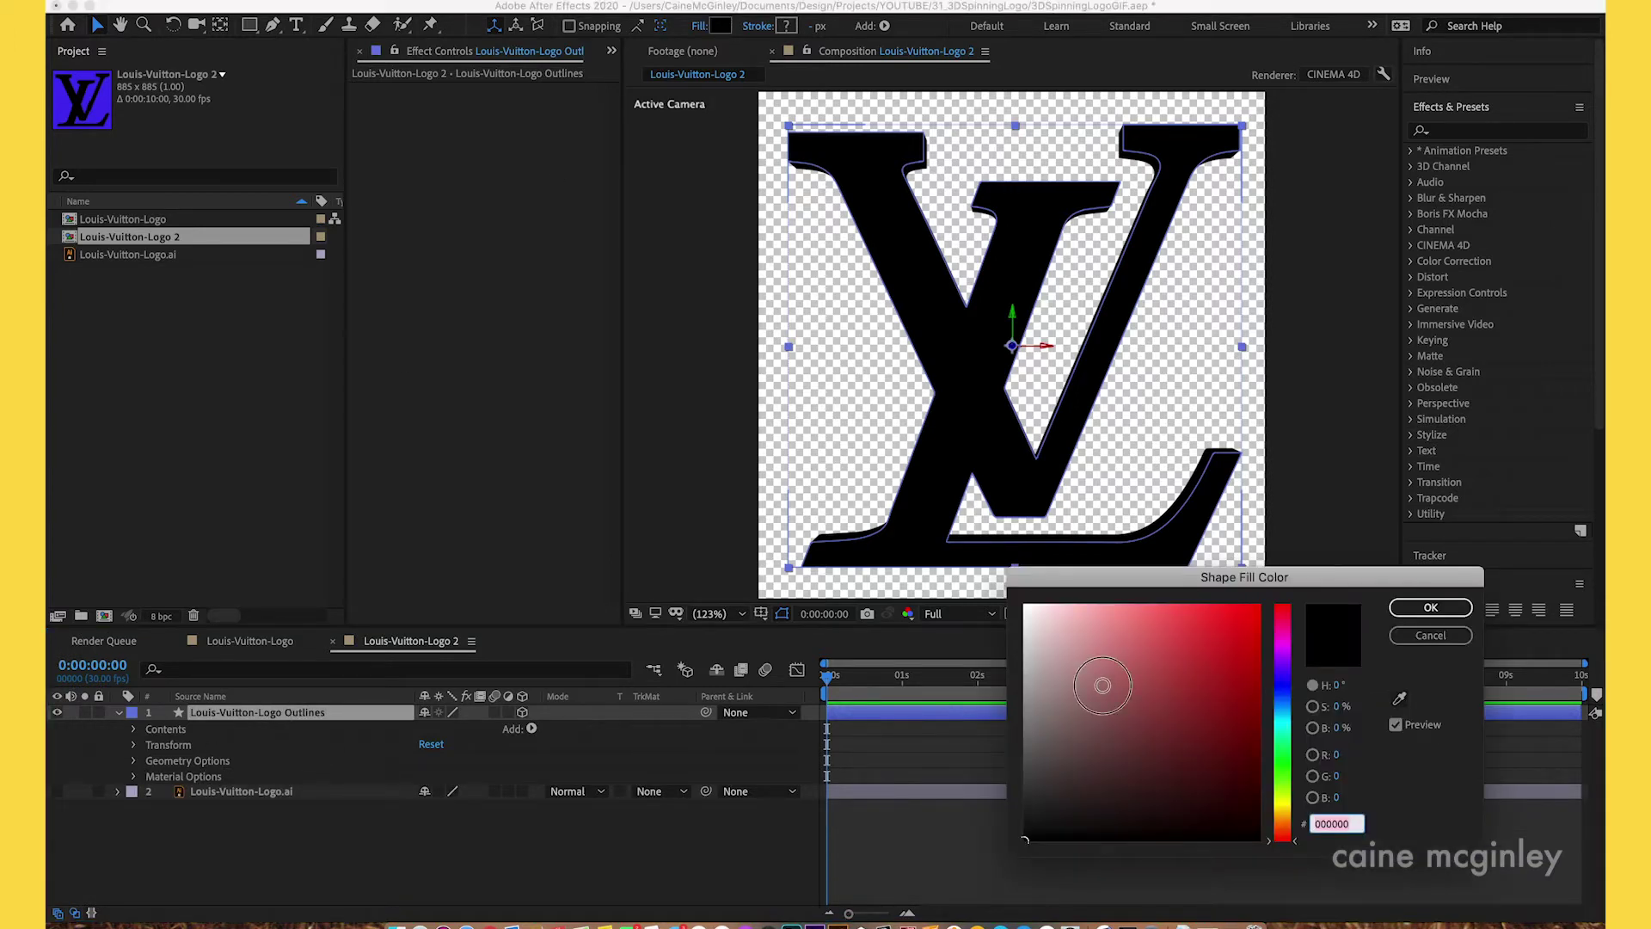
pyautogui.moveTo(1107, 684)
pyautogui.mouseDown()
pyautogui.moveTo(1062, 597)
pyautogui.moveTo(1043, 680)
pyautogui.moveTo(1213, 719)
pyautogui.moveTo(1211, 659)
pyautogui.mouseUp()
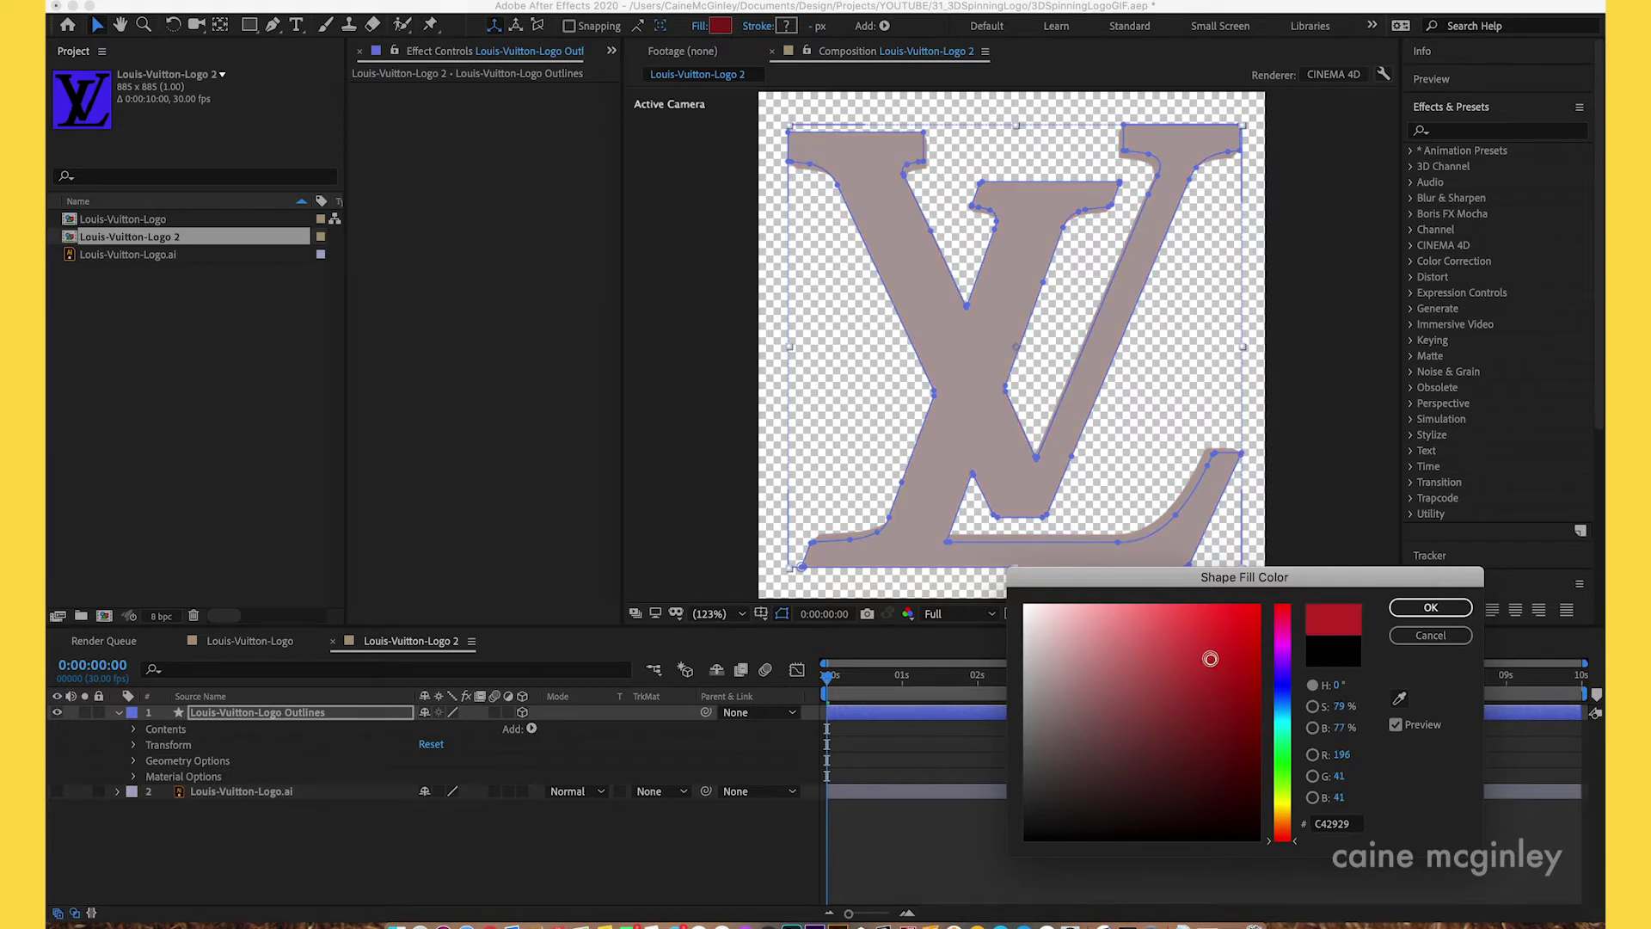
pyautogui.click(1430, 608)
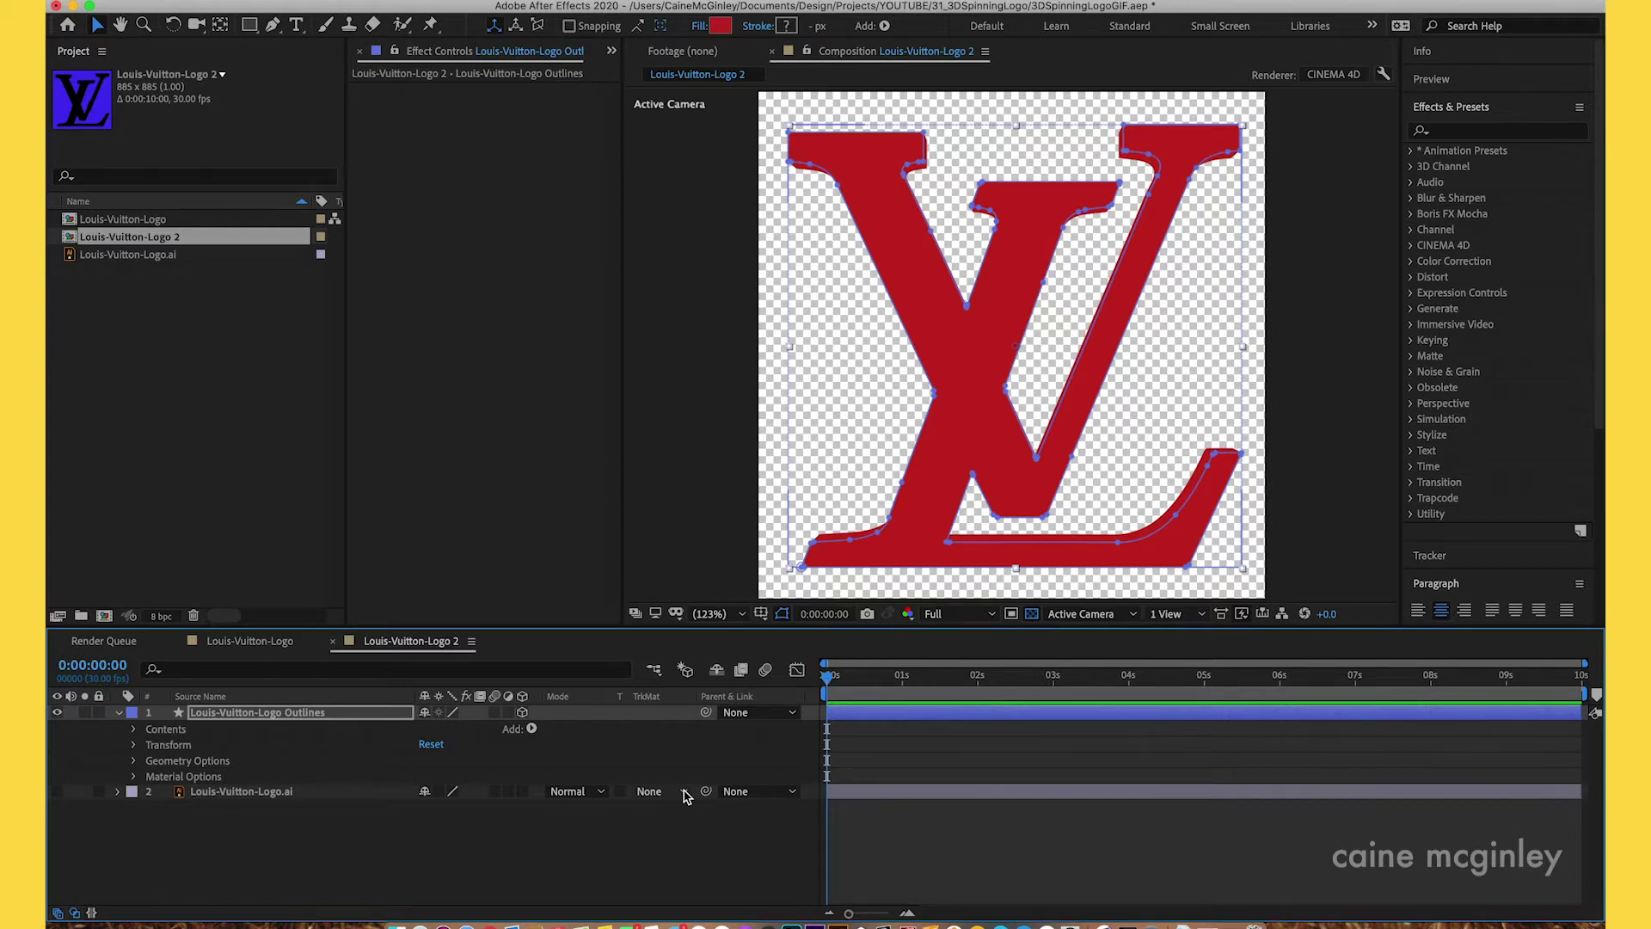
# - Add Spot Light 1 (90° cone, 50% feather) and drag it toward the logo's top-right corner
pyautogui.rightClick(350, 834)
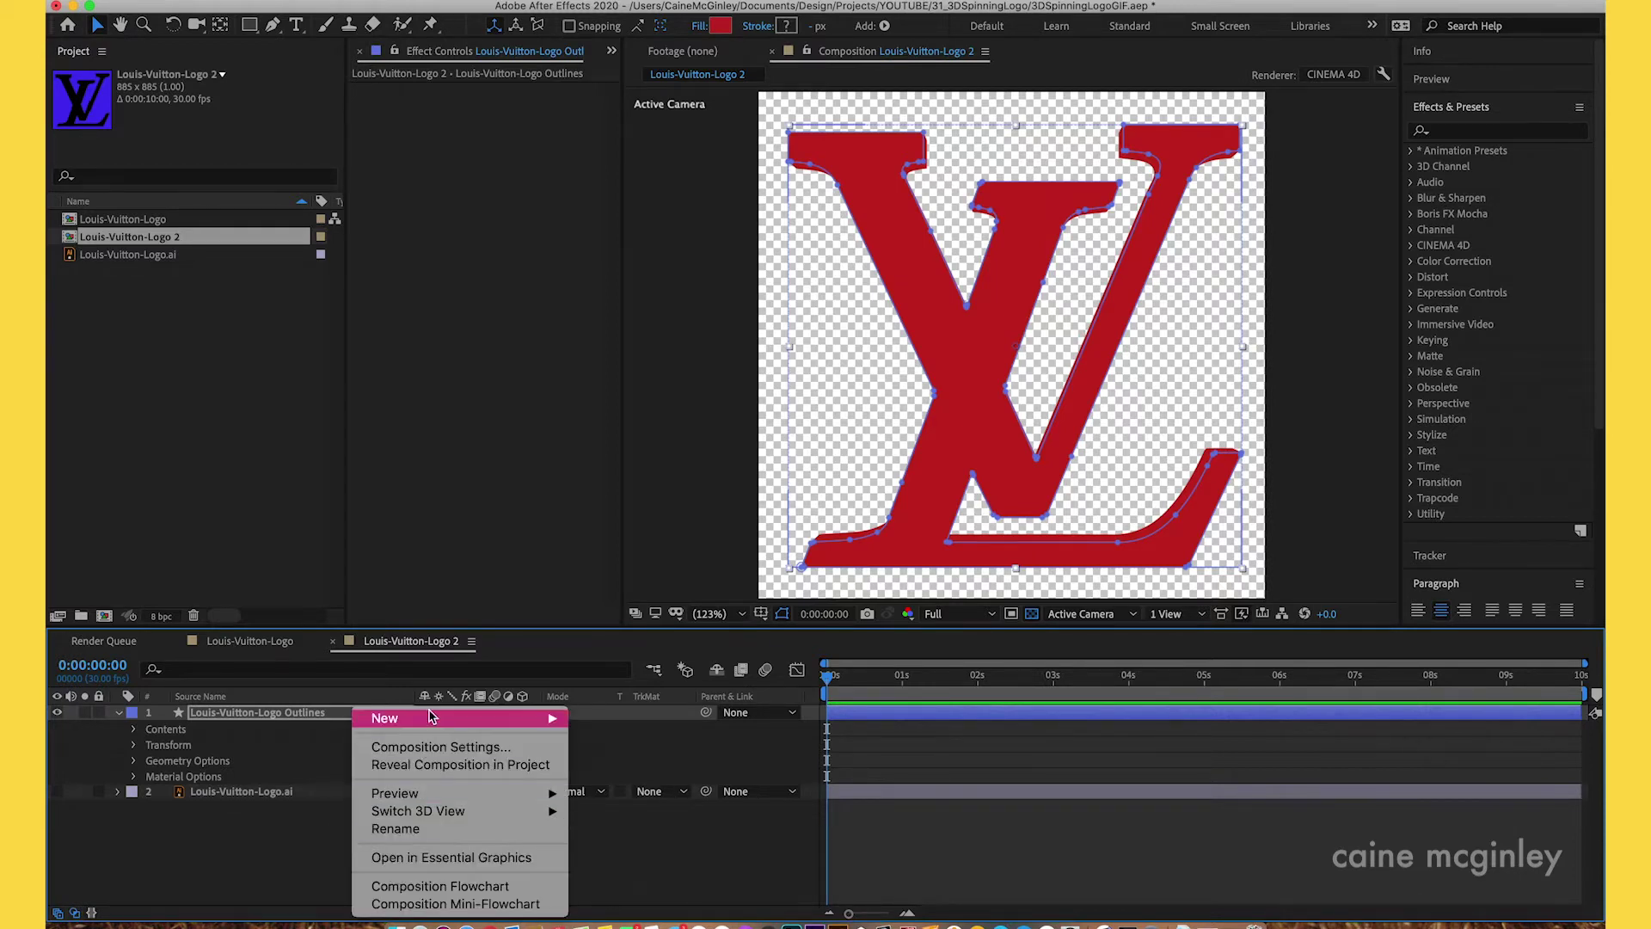
pyautogui.moveTo(430, 717)
pyautogui.click(612, 782)
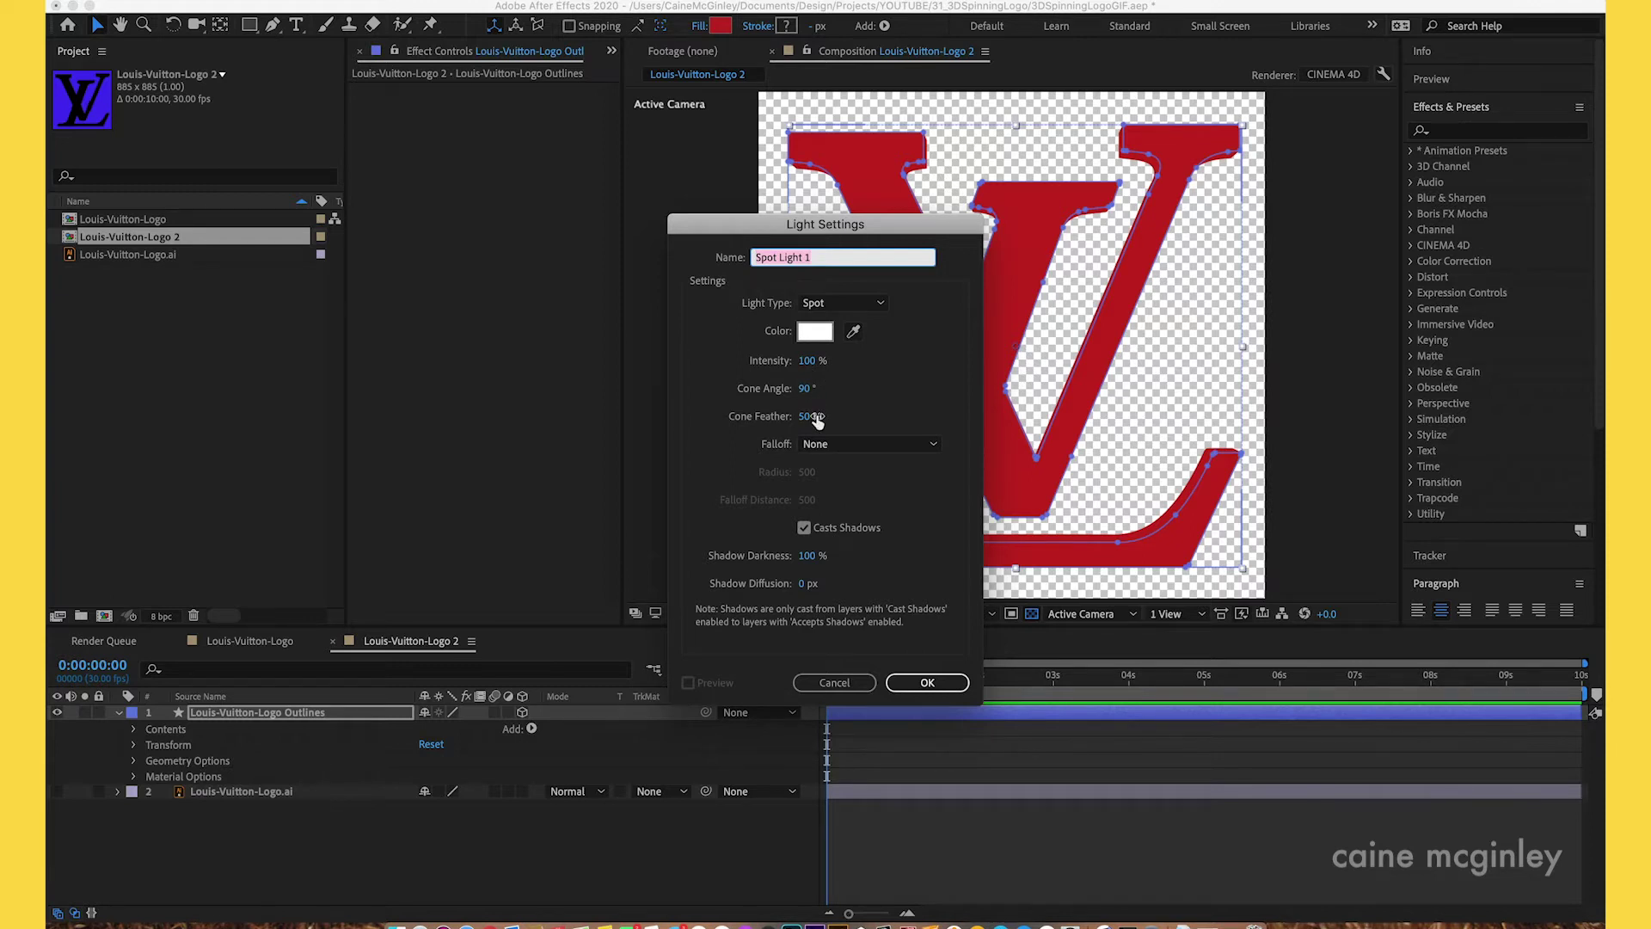
pyautogui.click(928, 683)
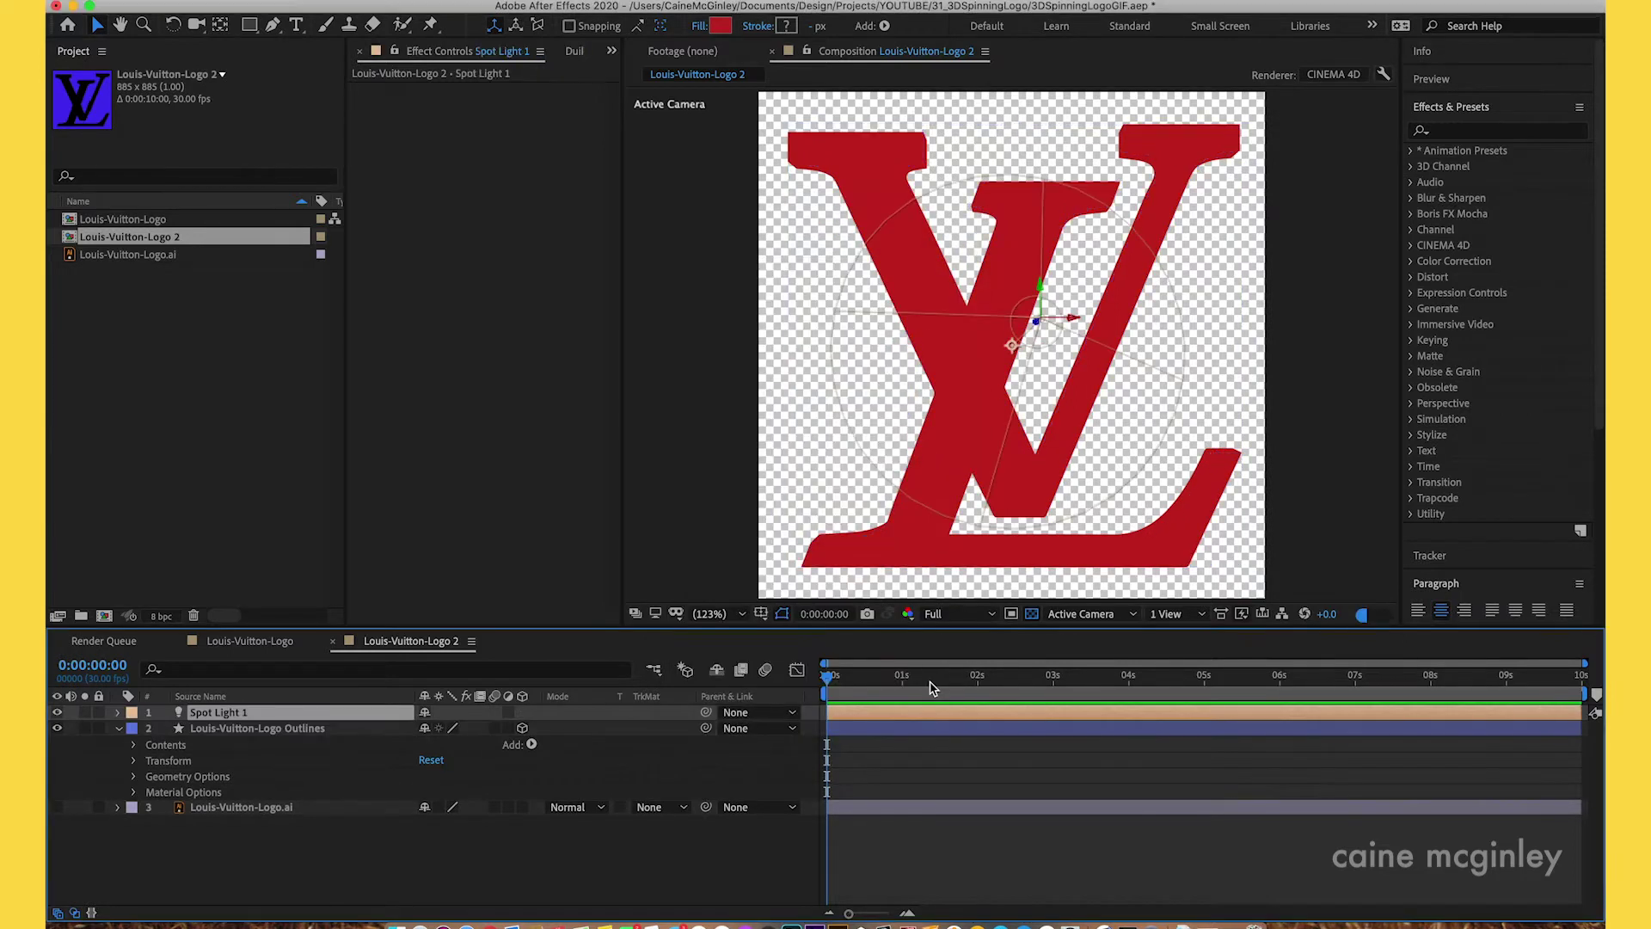
pyautogui.click(1034, 323)
pyautogui.moveTo(1104, 284); pyautogui.dragTo(1366, 115)
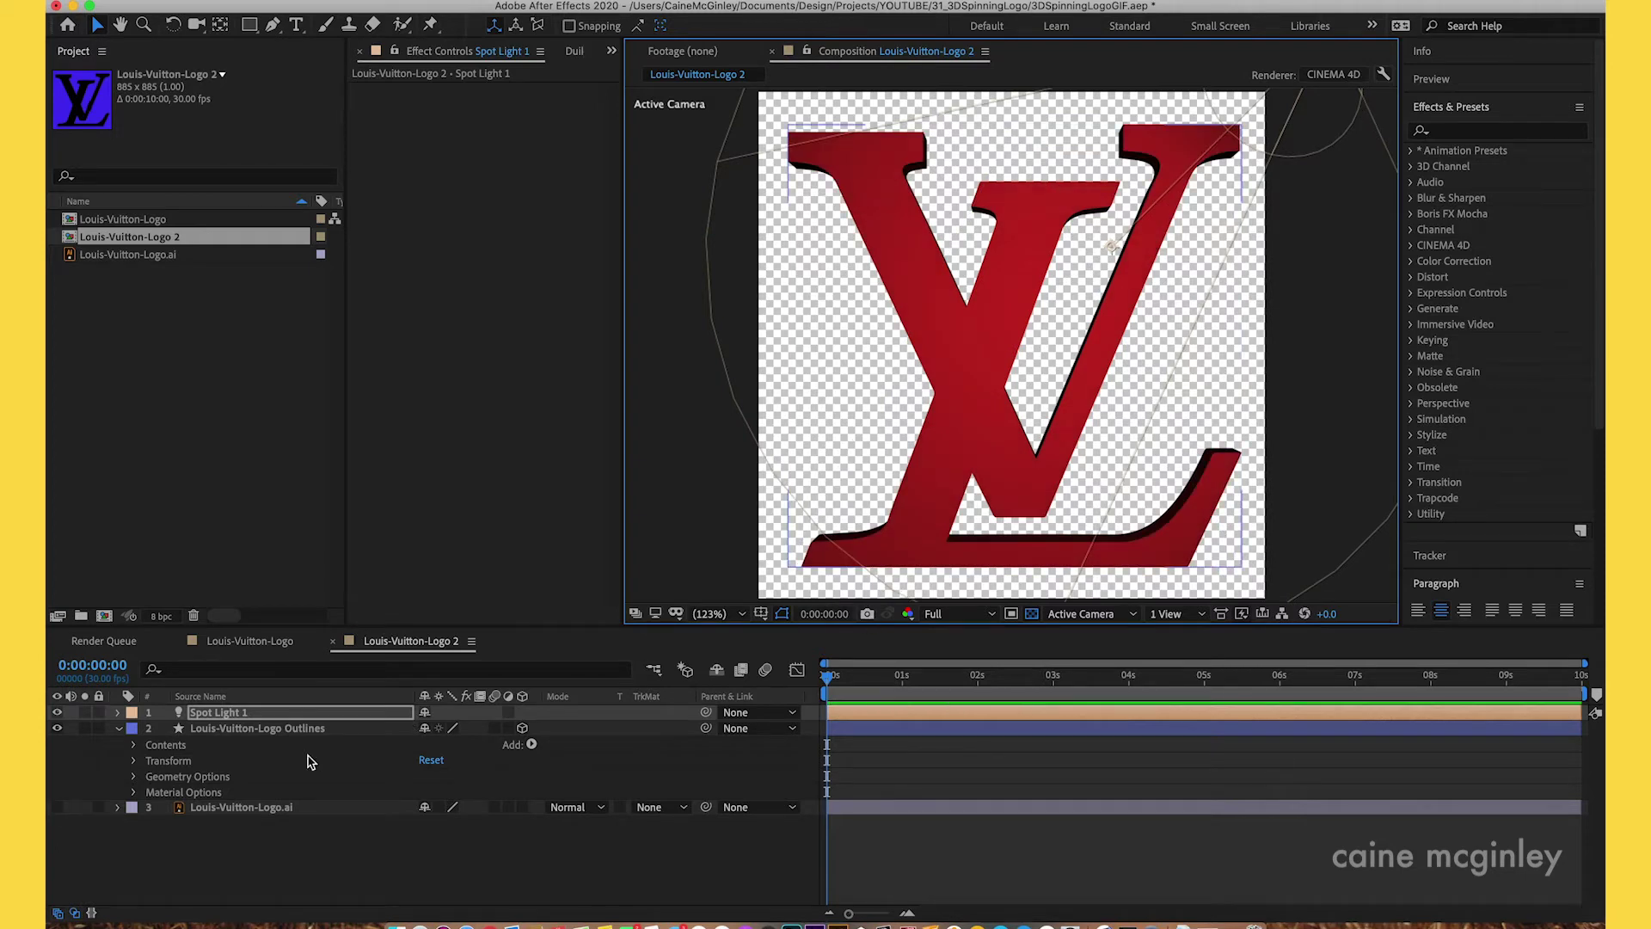
# - Reset the logo's Y Rotation to 0 and set a keyframe at 0s
pyautogui.click(288, 730)
pyautogui.press('r')
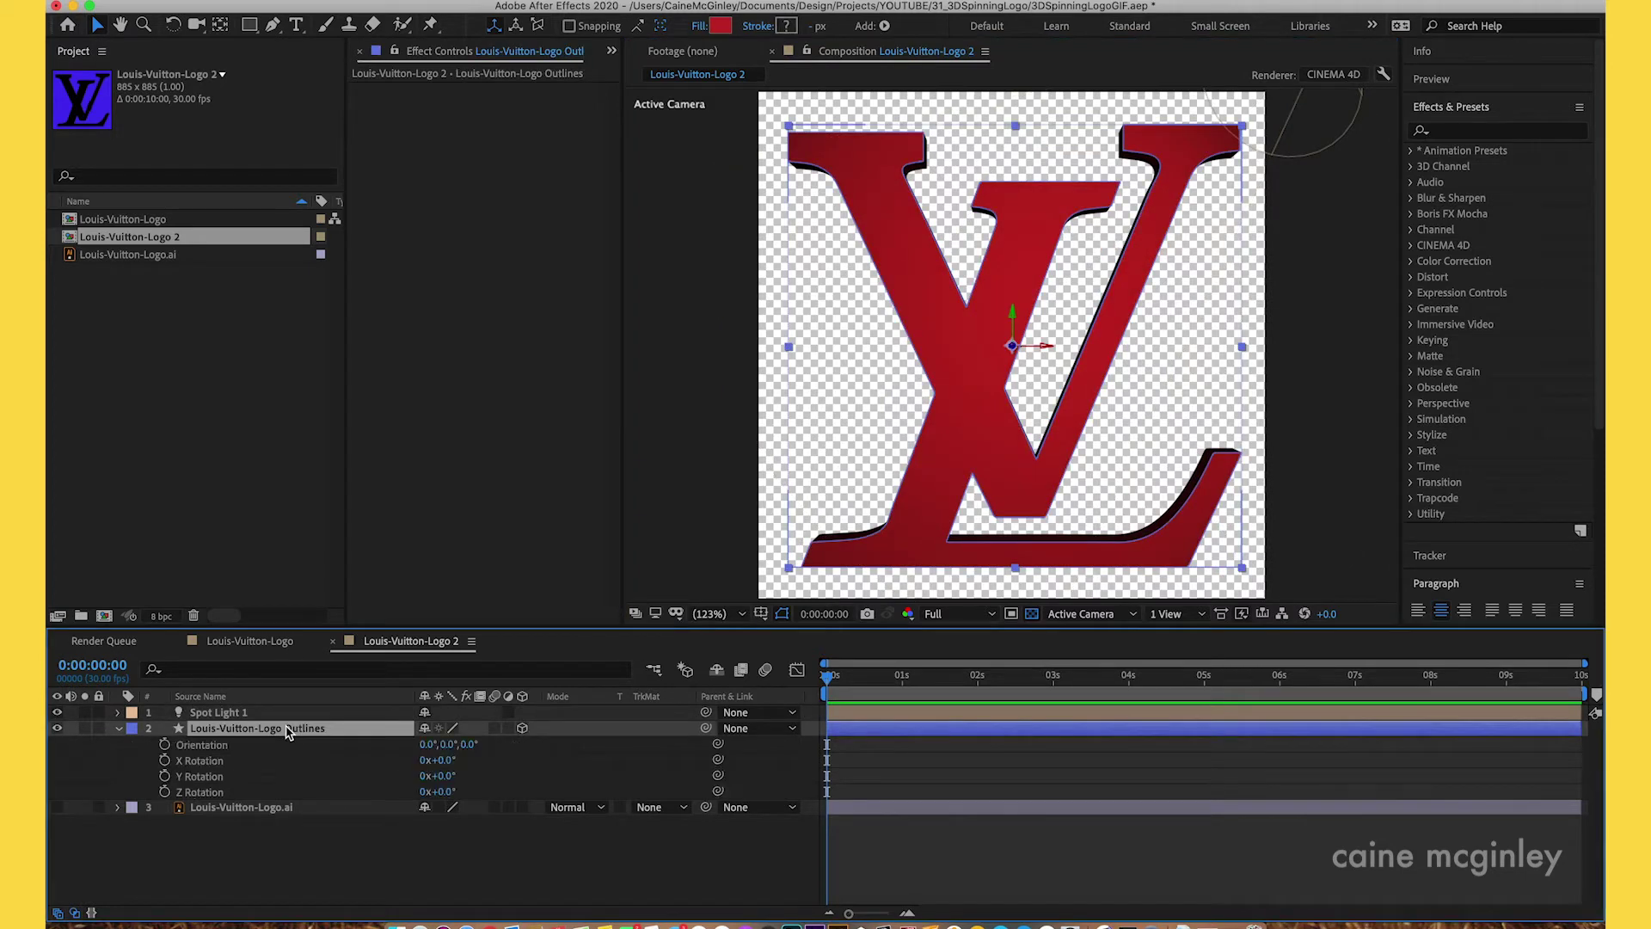
pyautogui.moveTo(449, 779); pyautogui.dragTo(843, 732)
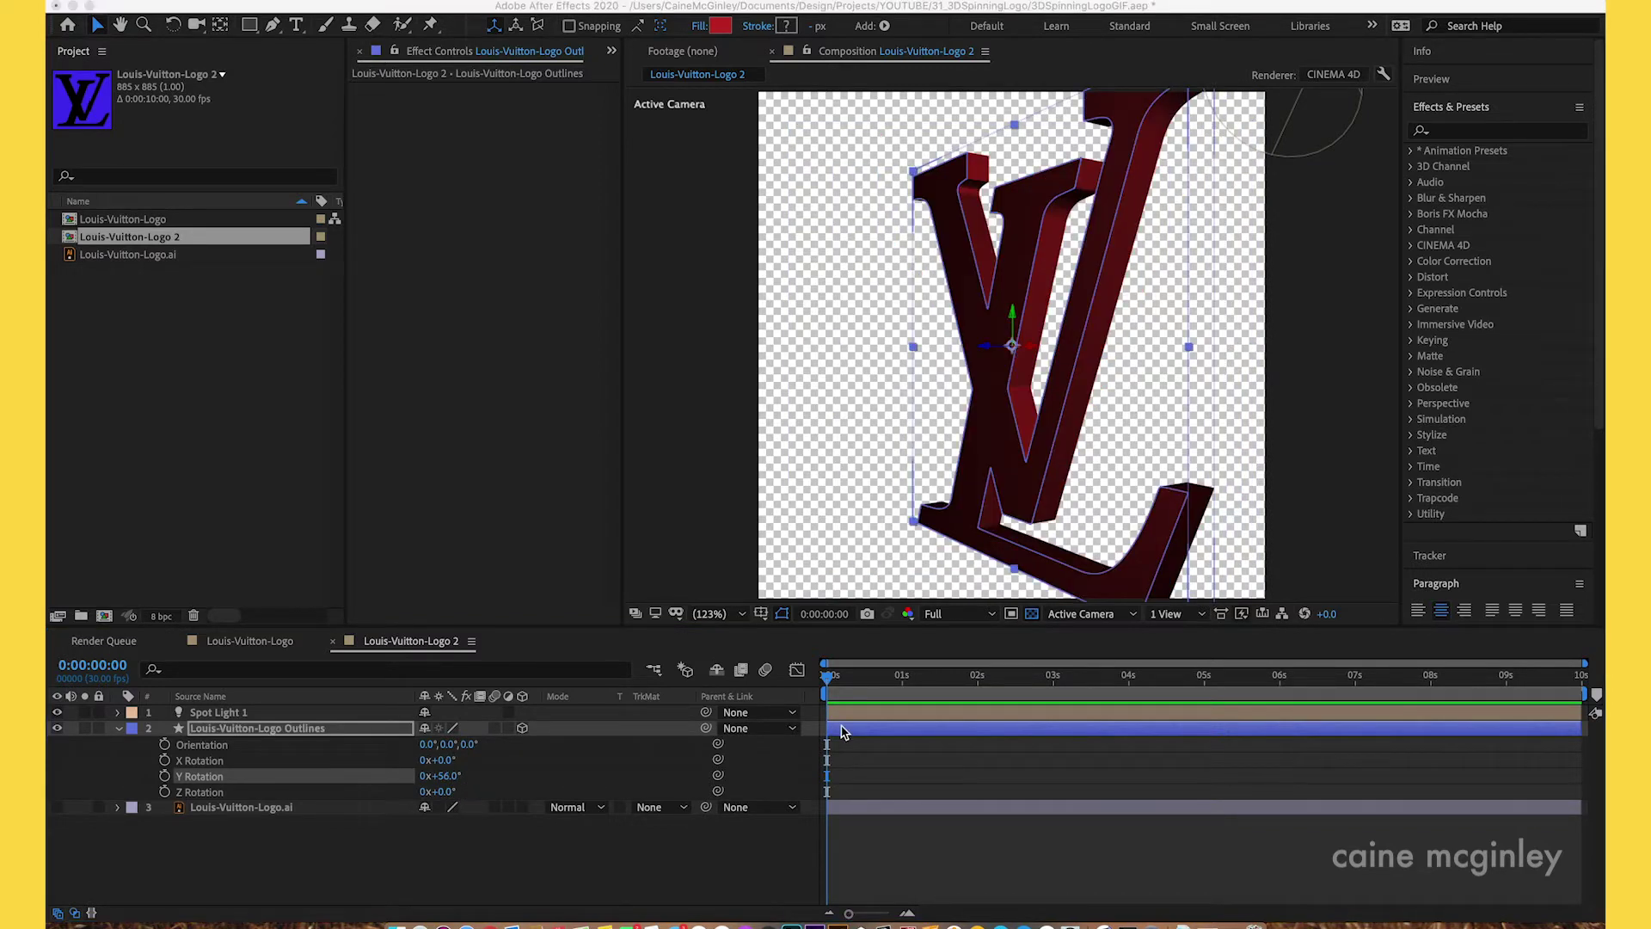
pyautogui.click(281, 730)
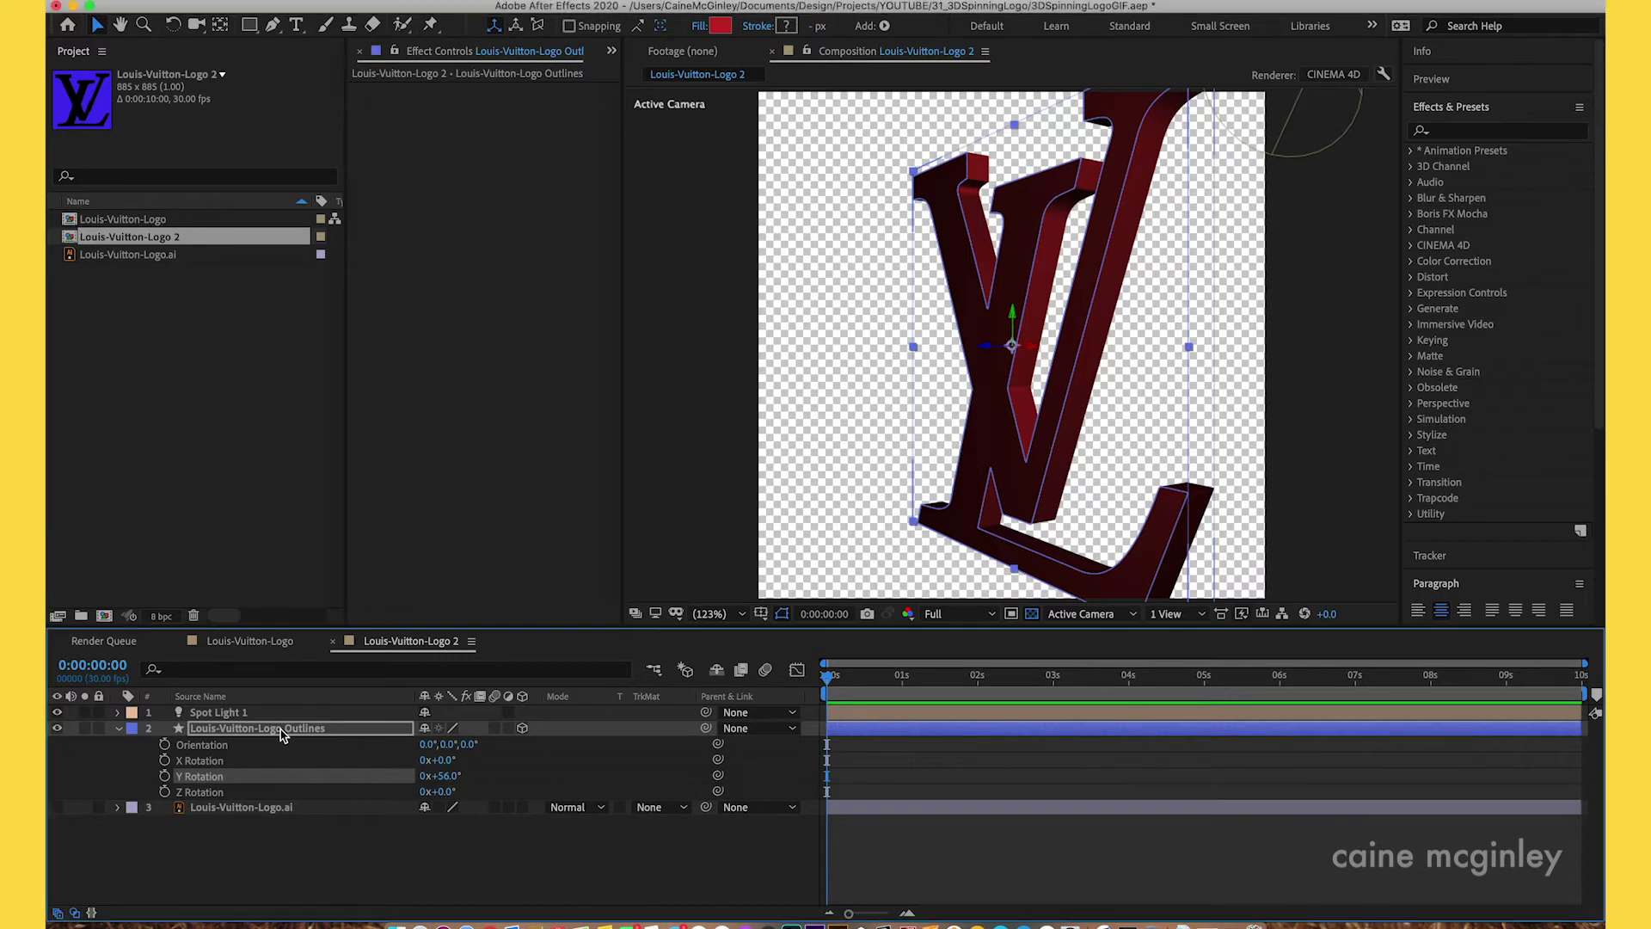
pyautogui.click(451, 777)
pyautogui.write('0')
pyautogui.press('Return')
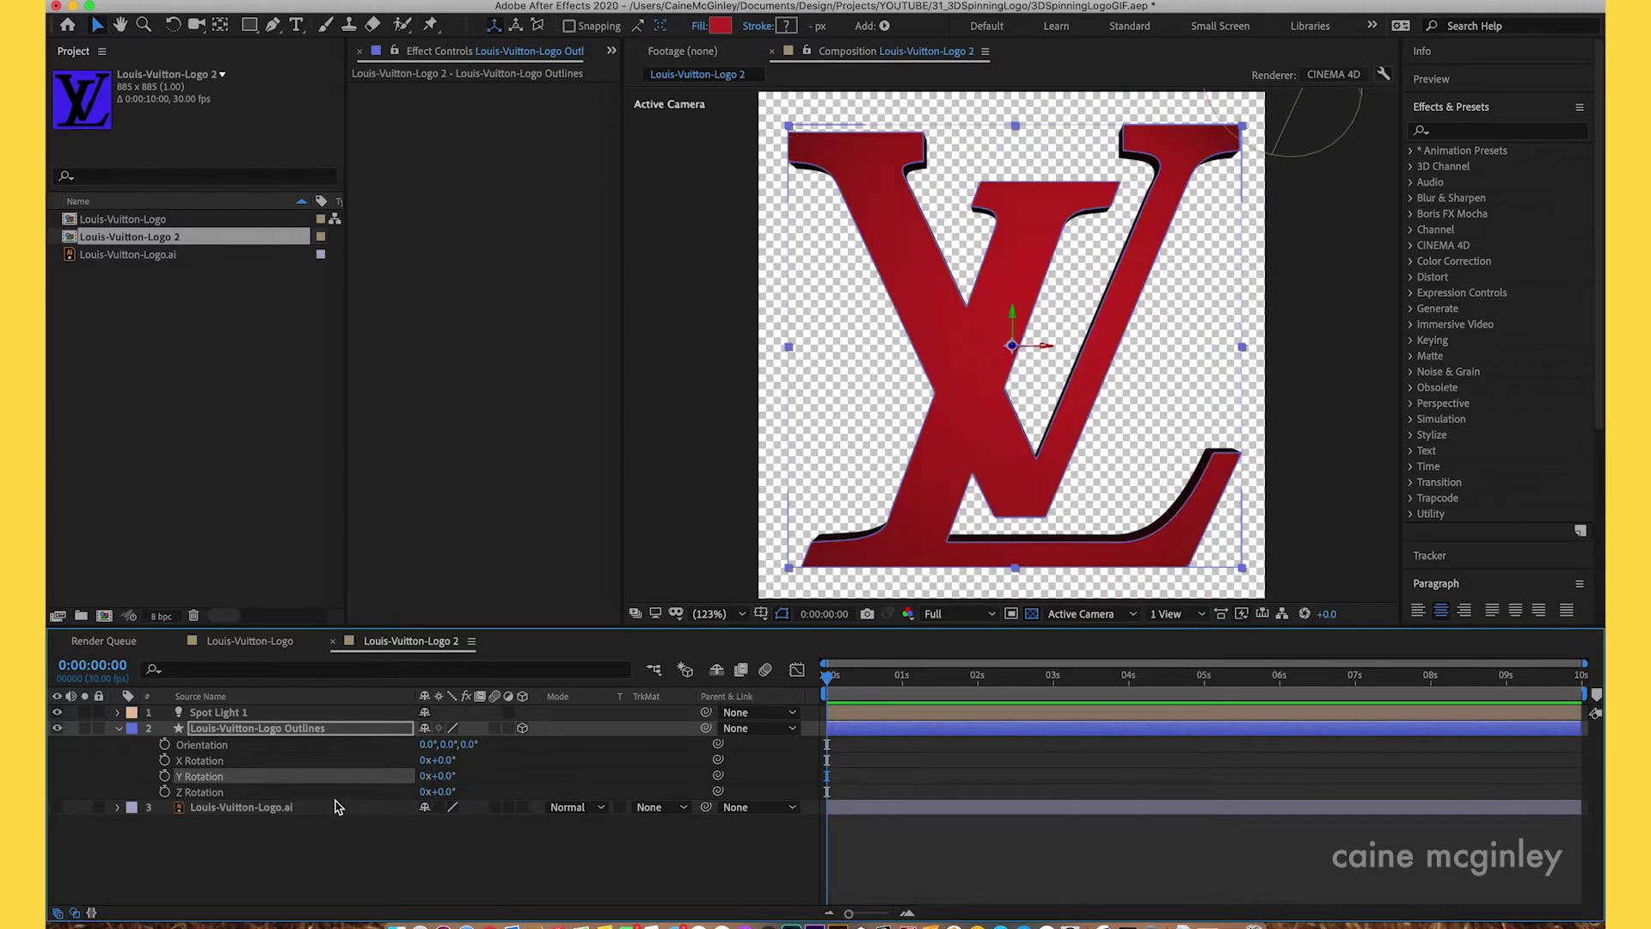
pyautogui.click(164, 776)
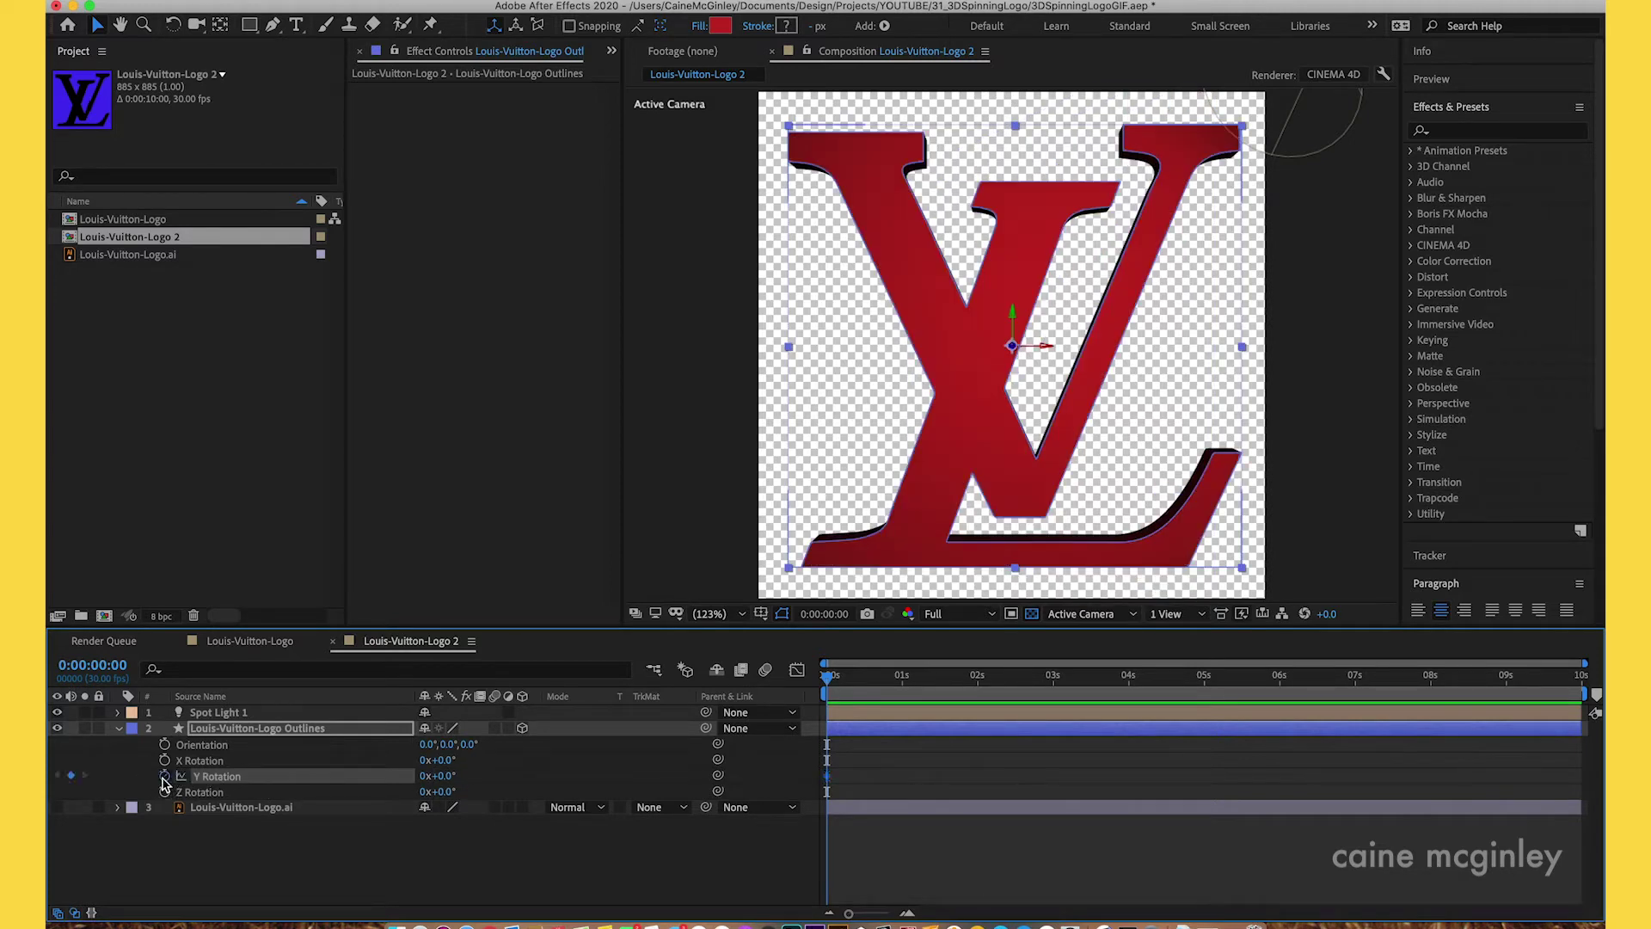
# - At 1s set Y Rotation to 1x+0° and scrub to preview the spin
pyautogui.click(903, 682)
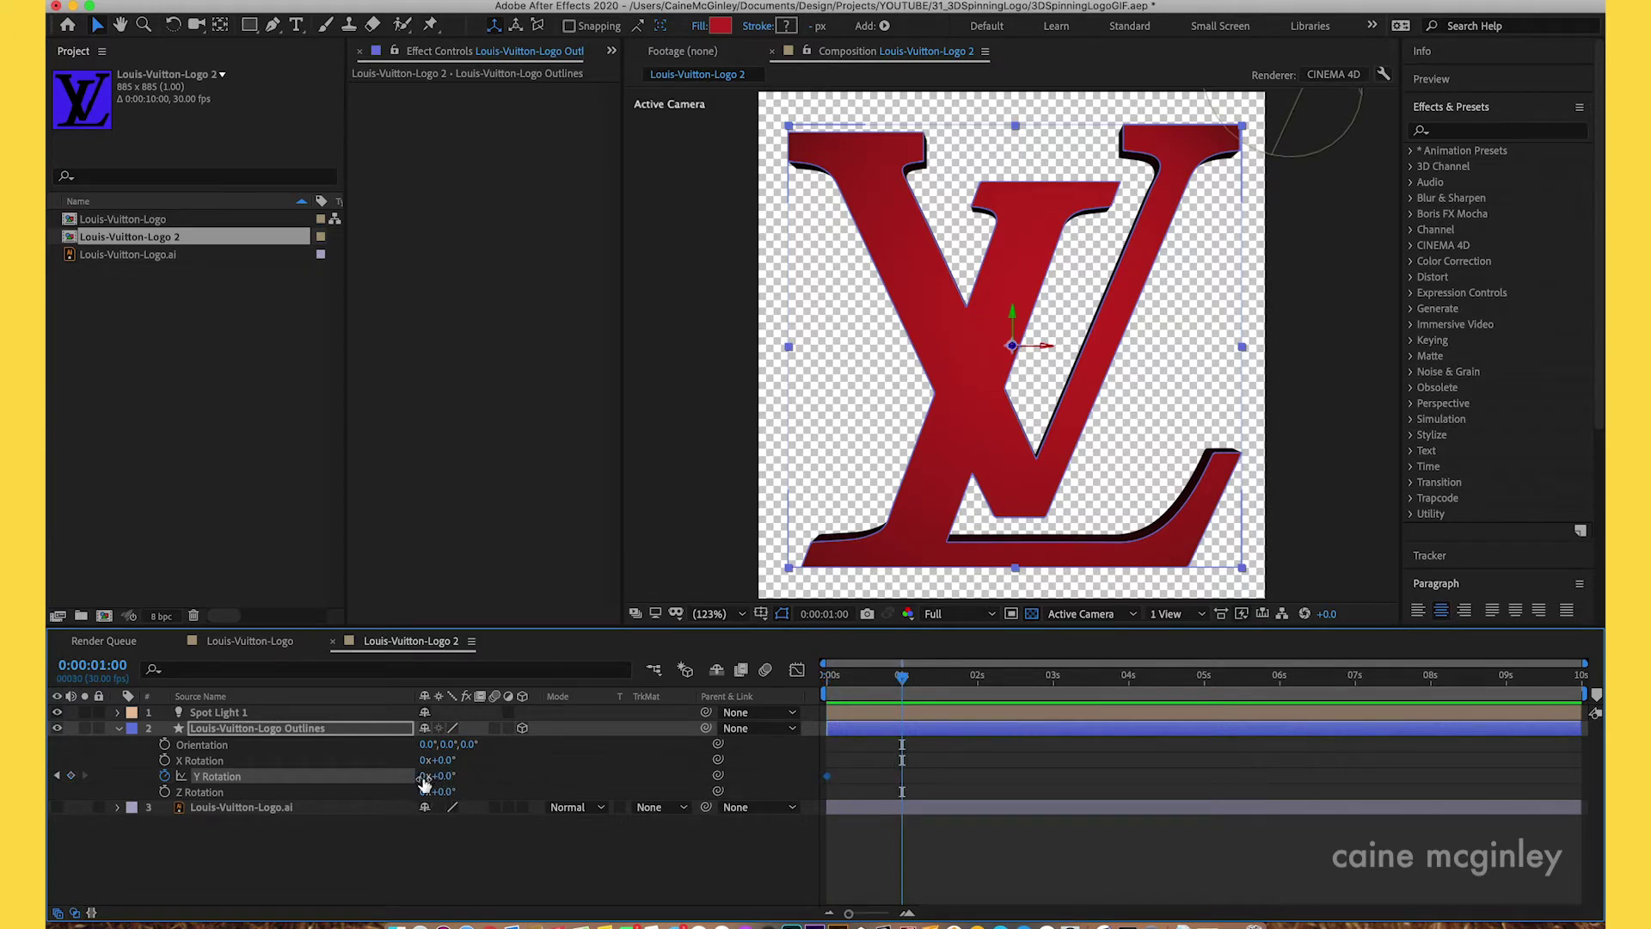
pyautogui.click(424, 777)
pyautogui.write('1')
pyautogui.press('Return')
pyautogui.moveTo(897, 680); pyautogui.dragTo(877, 682)
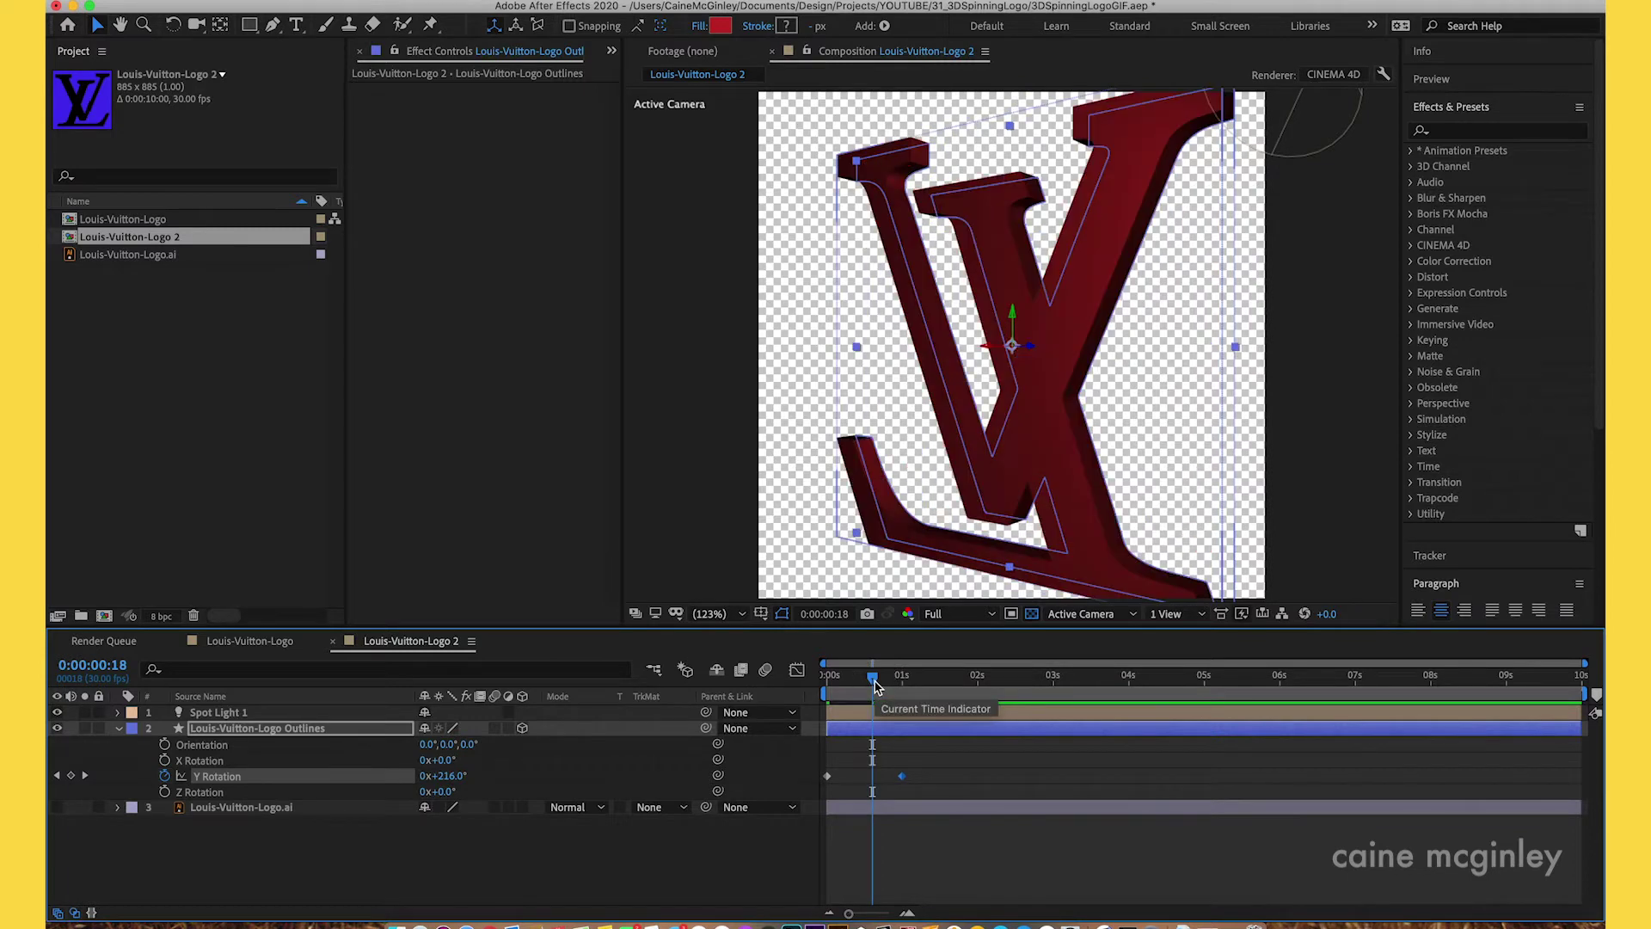
pyautogui.moveTo(875, 683)
pyautogui.mouseDown()
pyautogui.moveTo(828, 690)
pyautogui.moveTo(900, 683)
pyautogui.mouseUp()
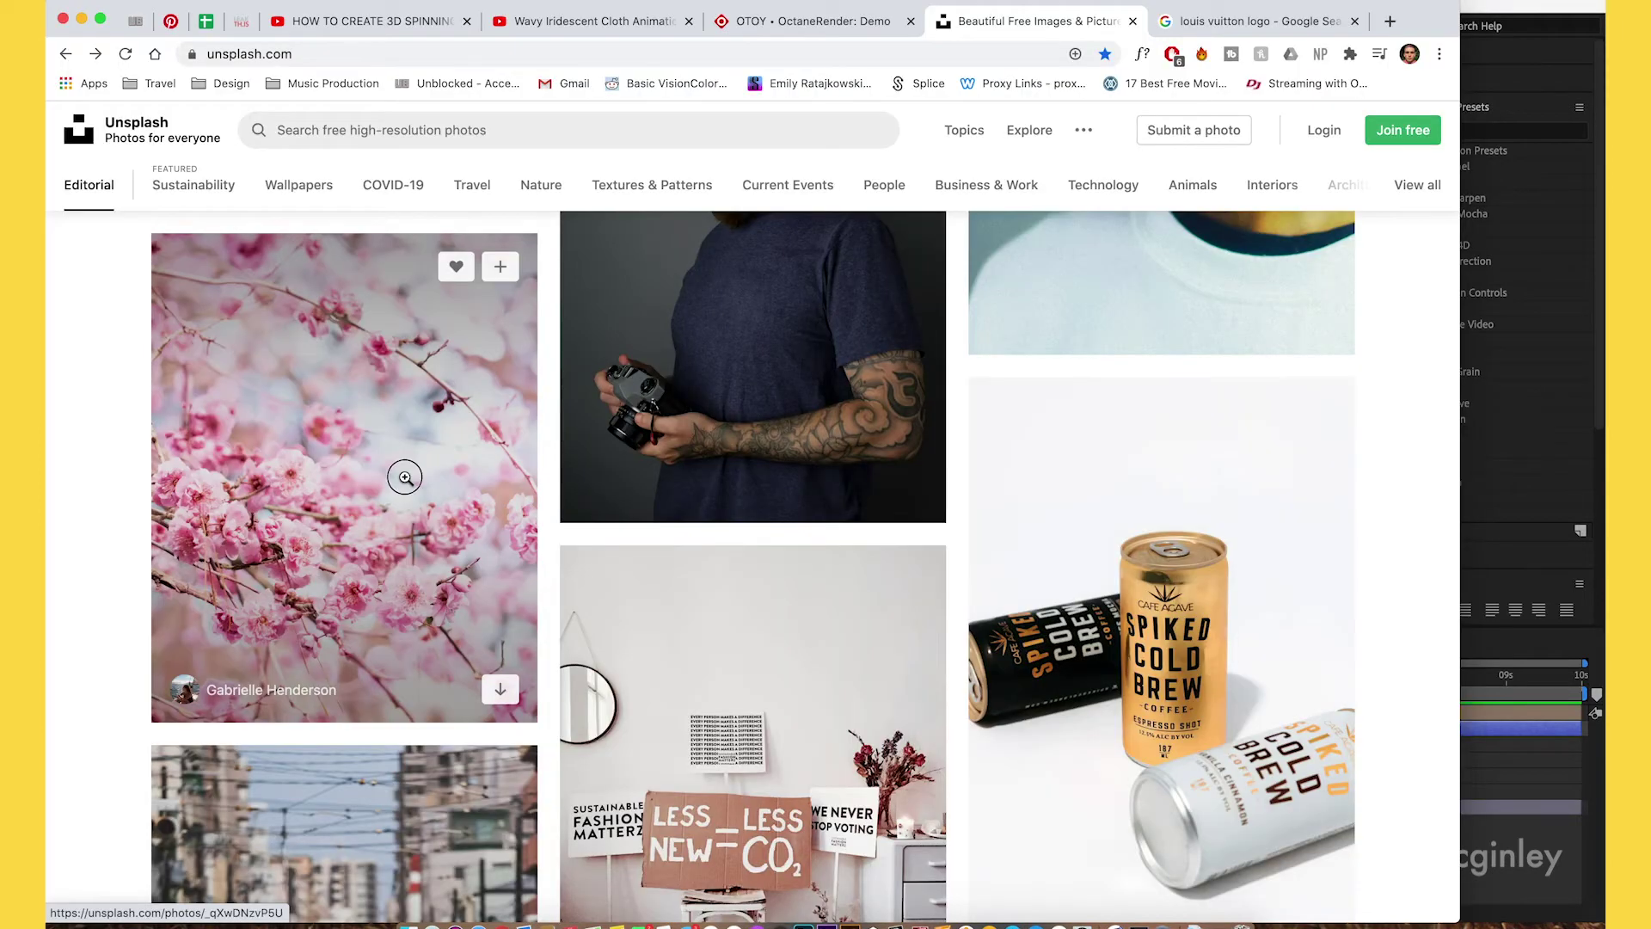
# - Download a cherry blossom photo from Unsplash and drag it into the project
pyautogui.click(405, 479)
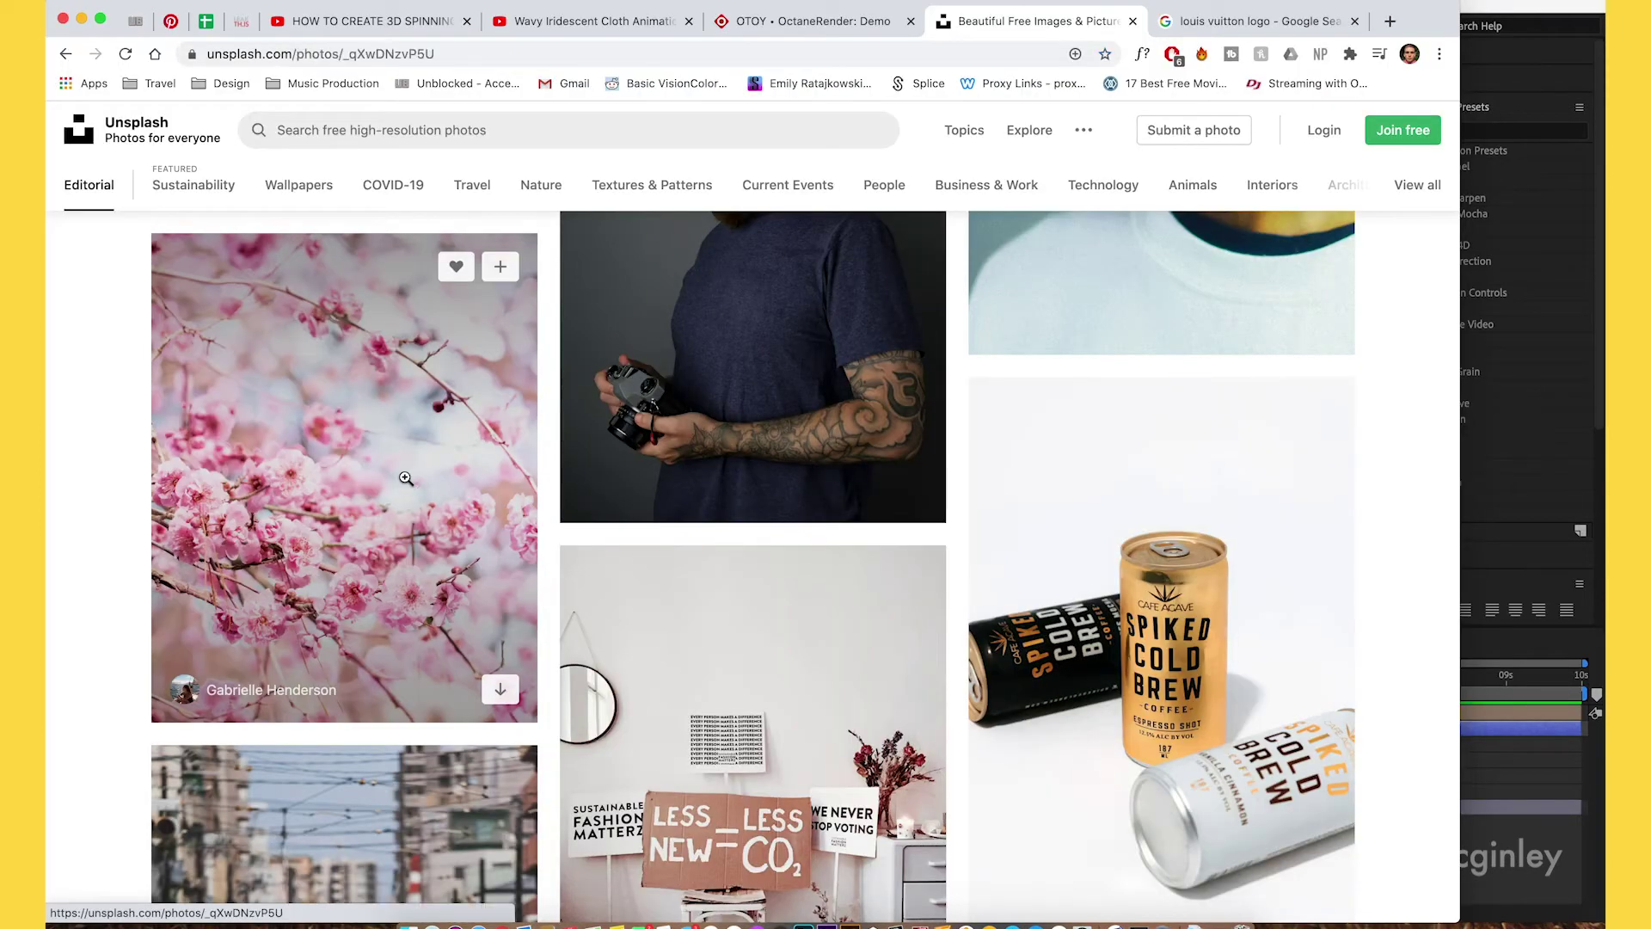
pyautogui.click(1252, 164)
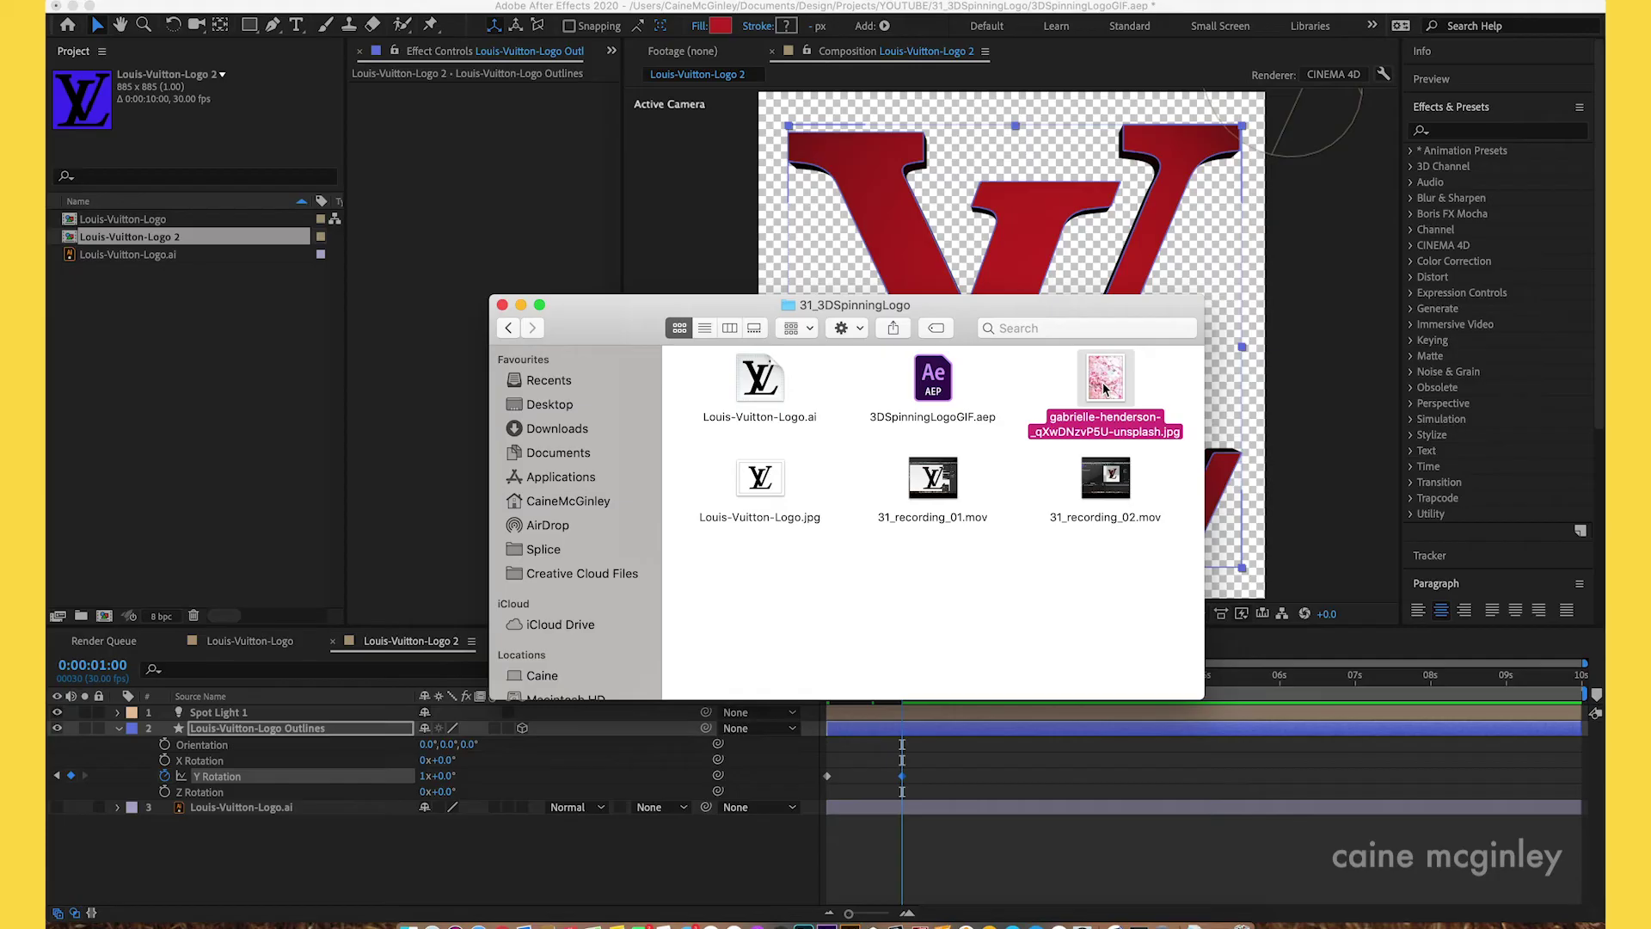
pyautogui.moveTo(1105, 378); pyautogui.dragTo(147, 353)
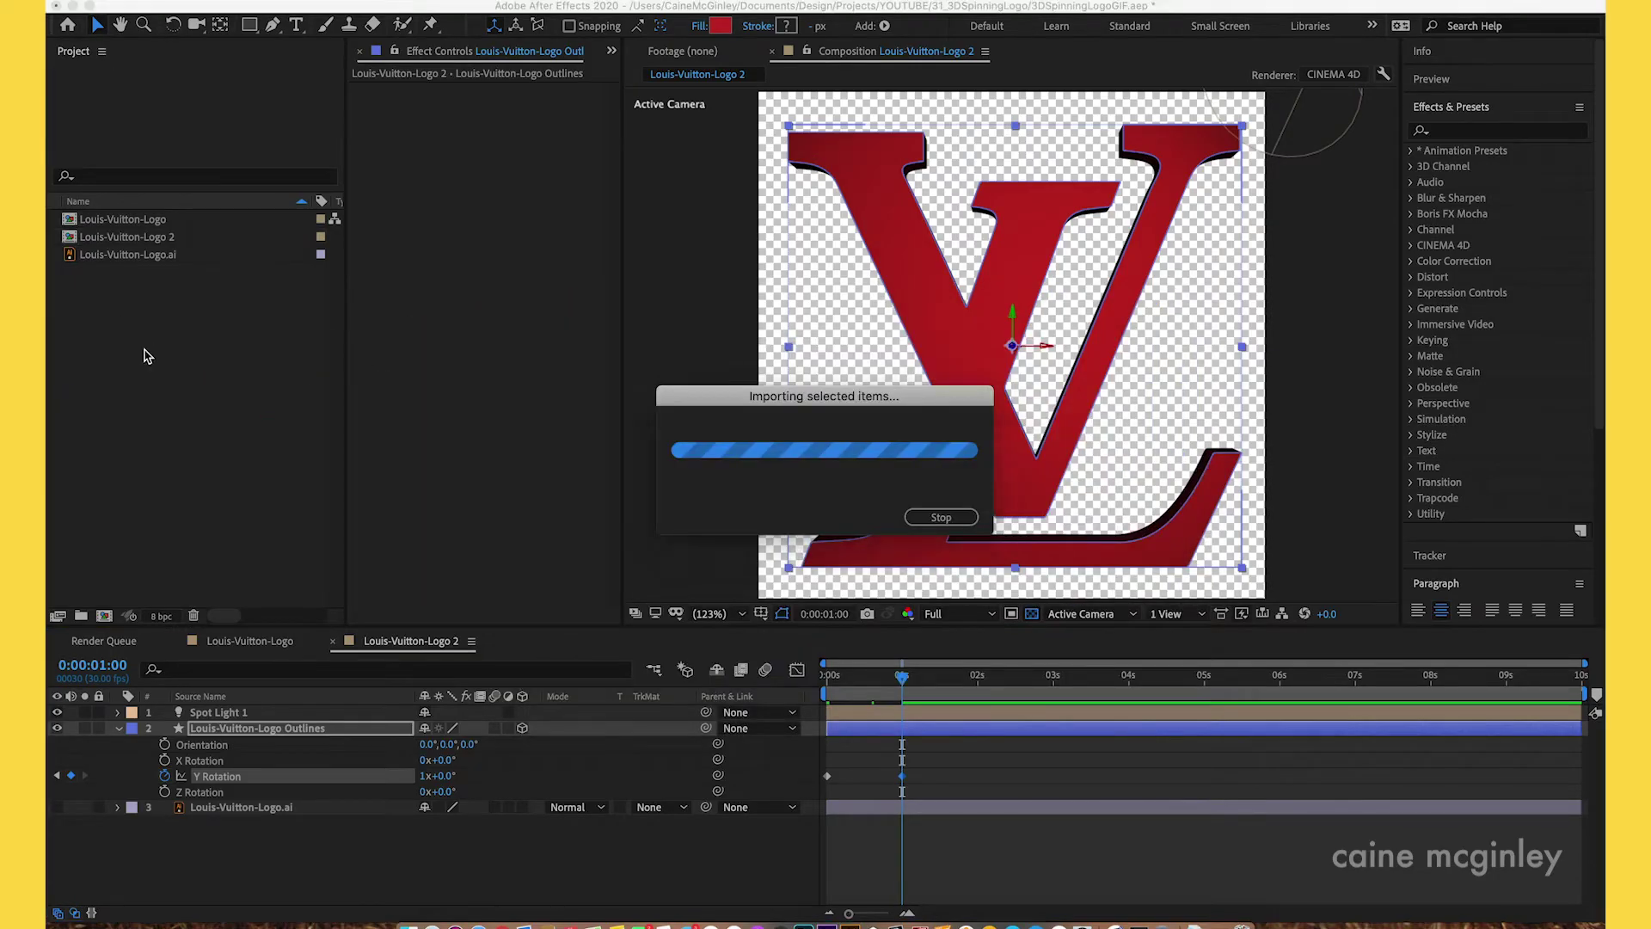
# - Place the blossom photo in the composition below the light and make it an Environment Layer
pyautogui.moveTo(113, 221); pyautogui.dragTo(254, 724)
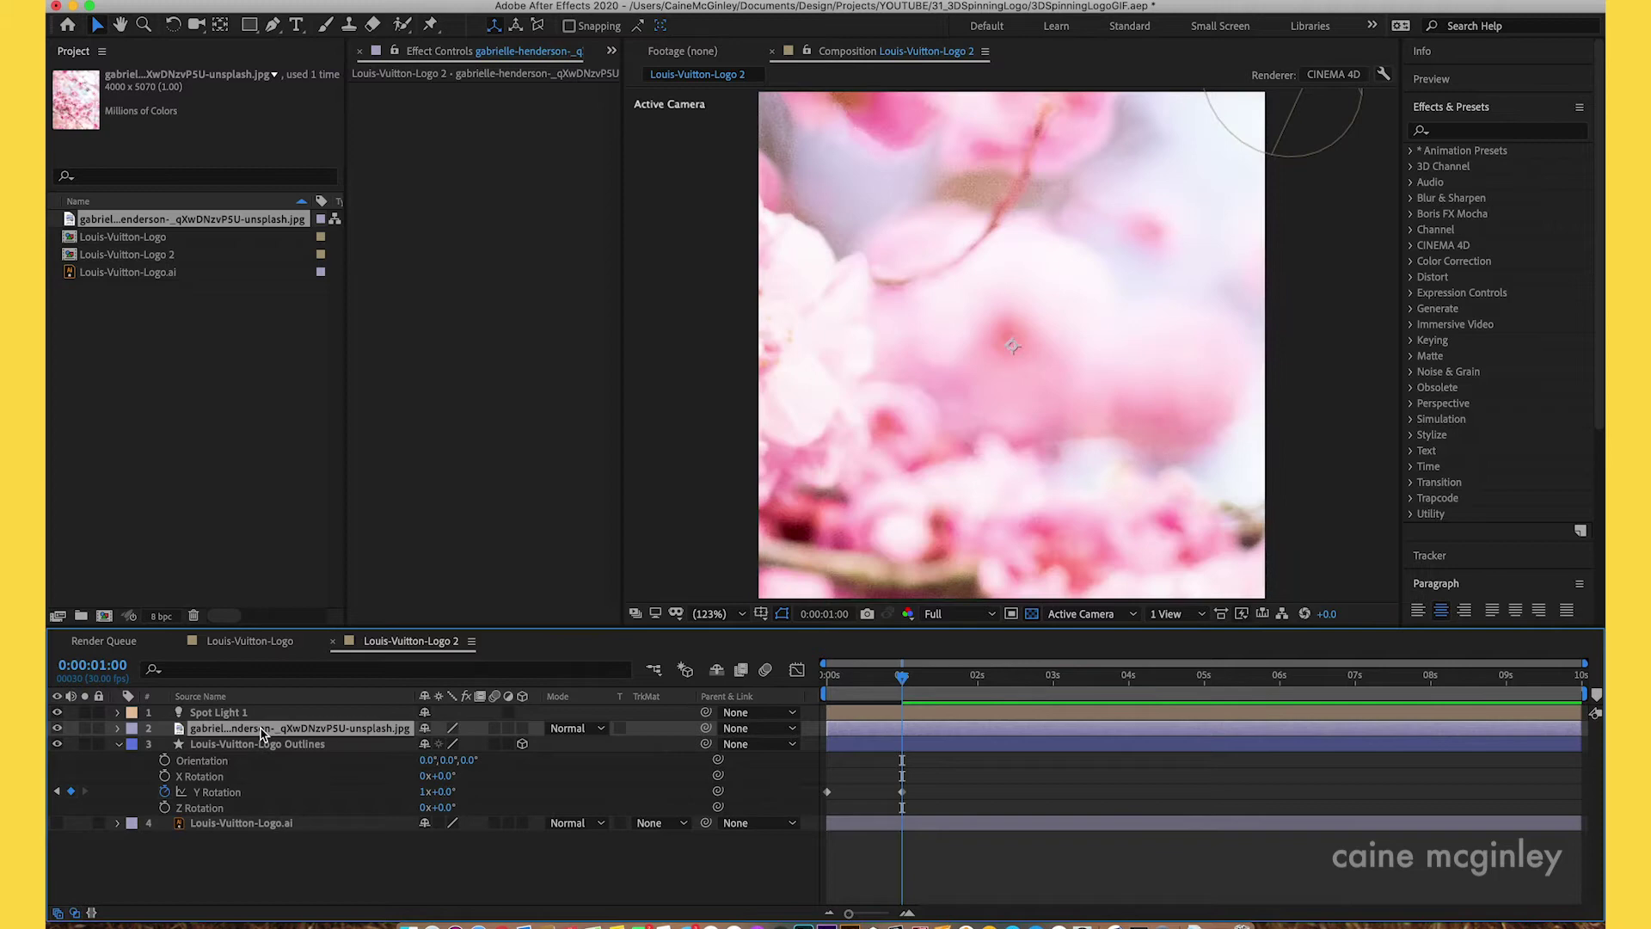
pyautogui.rightClick(262, 733)
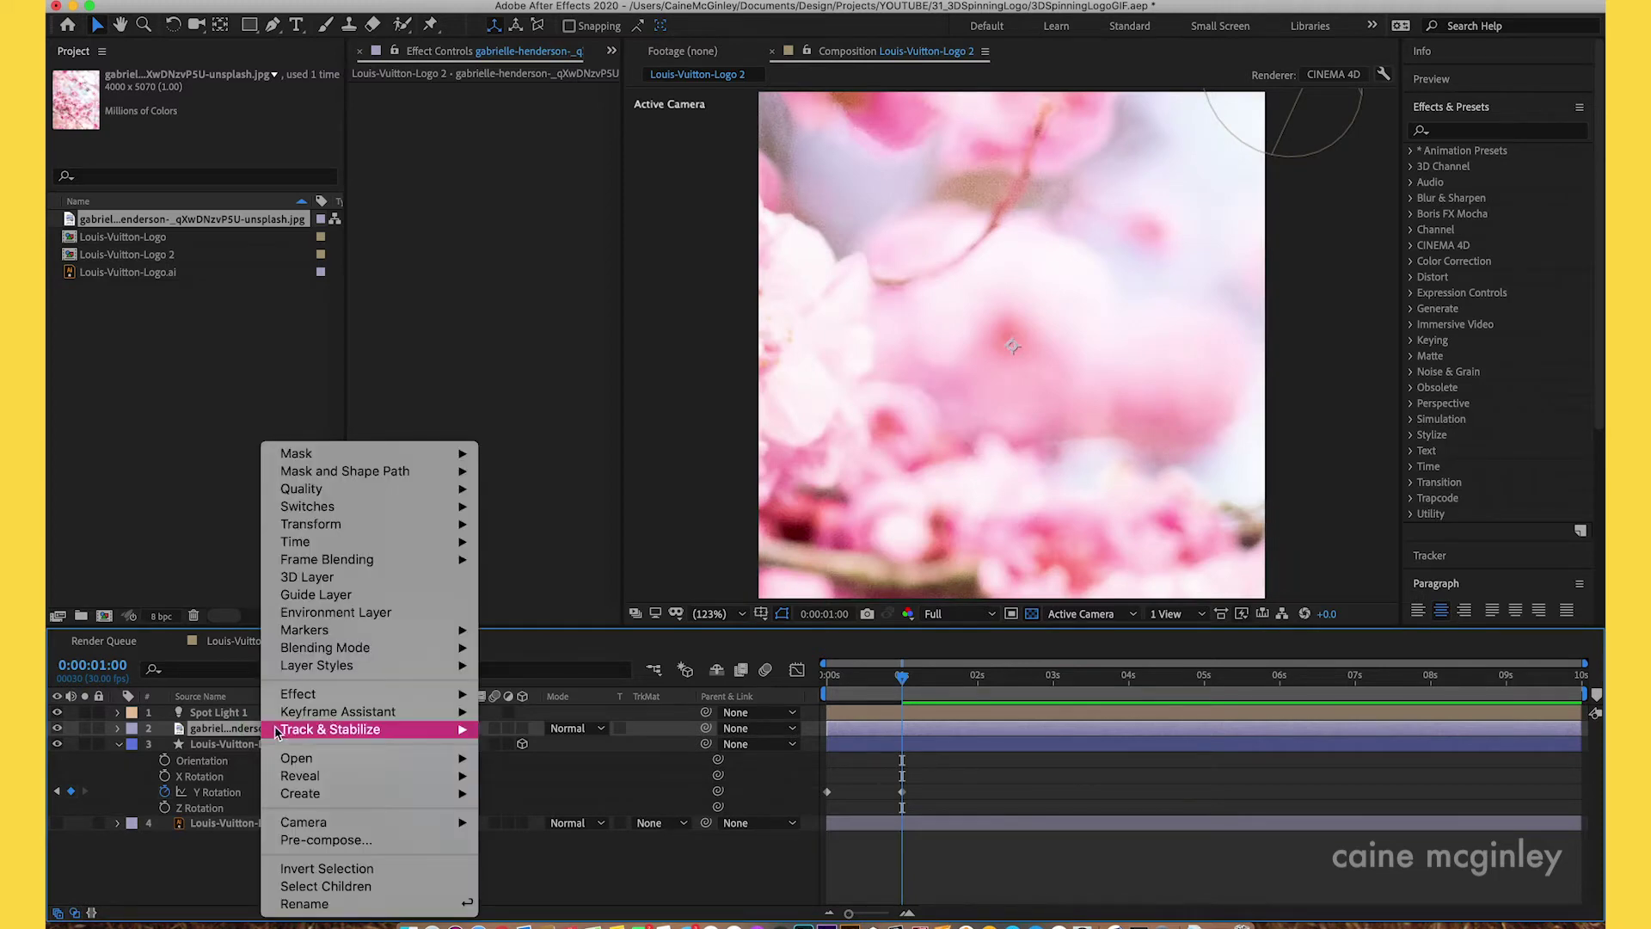
pyautogui.click(359, 620)
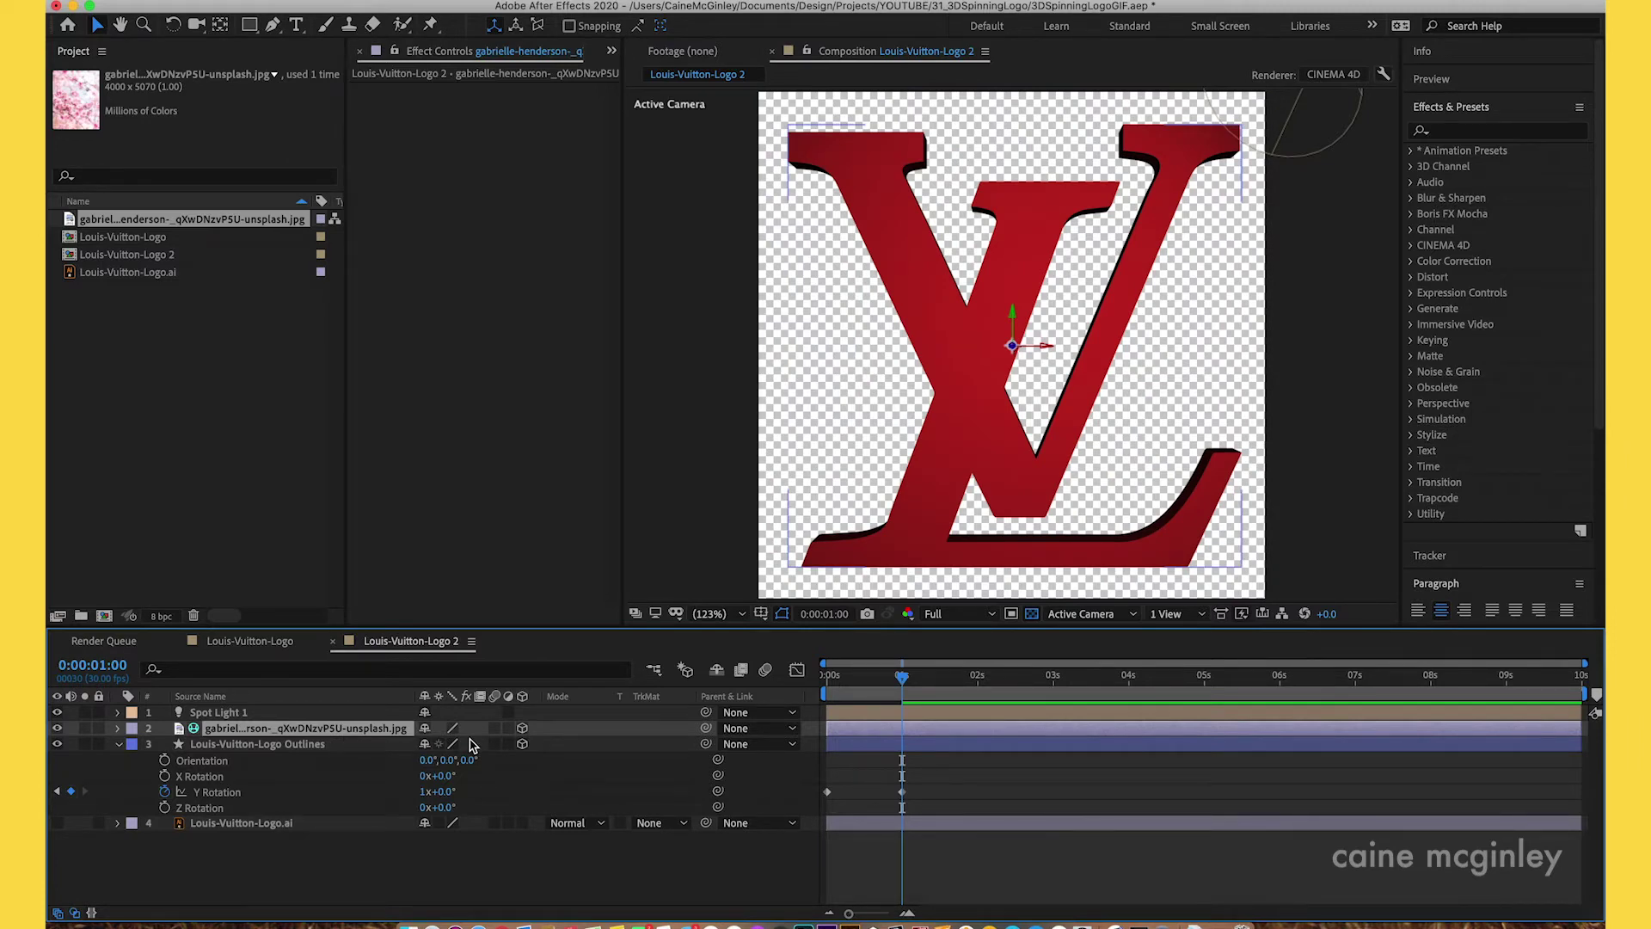
pyautogui.click(335, 745)
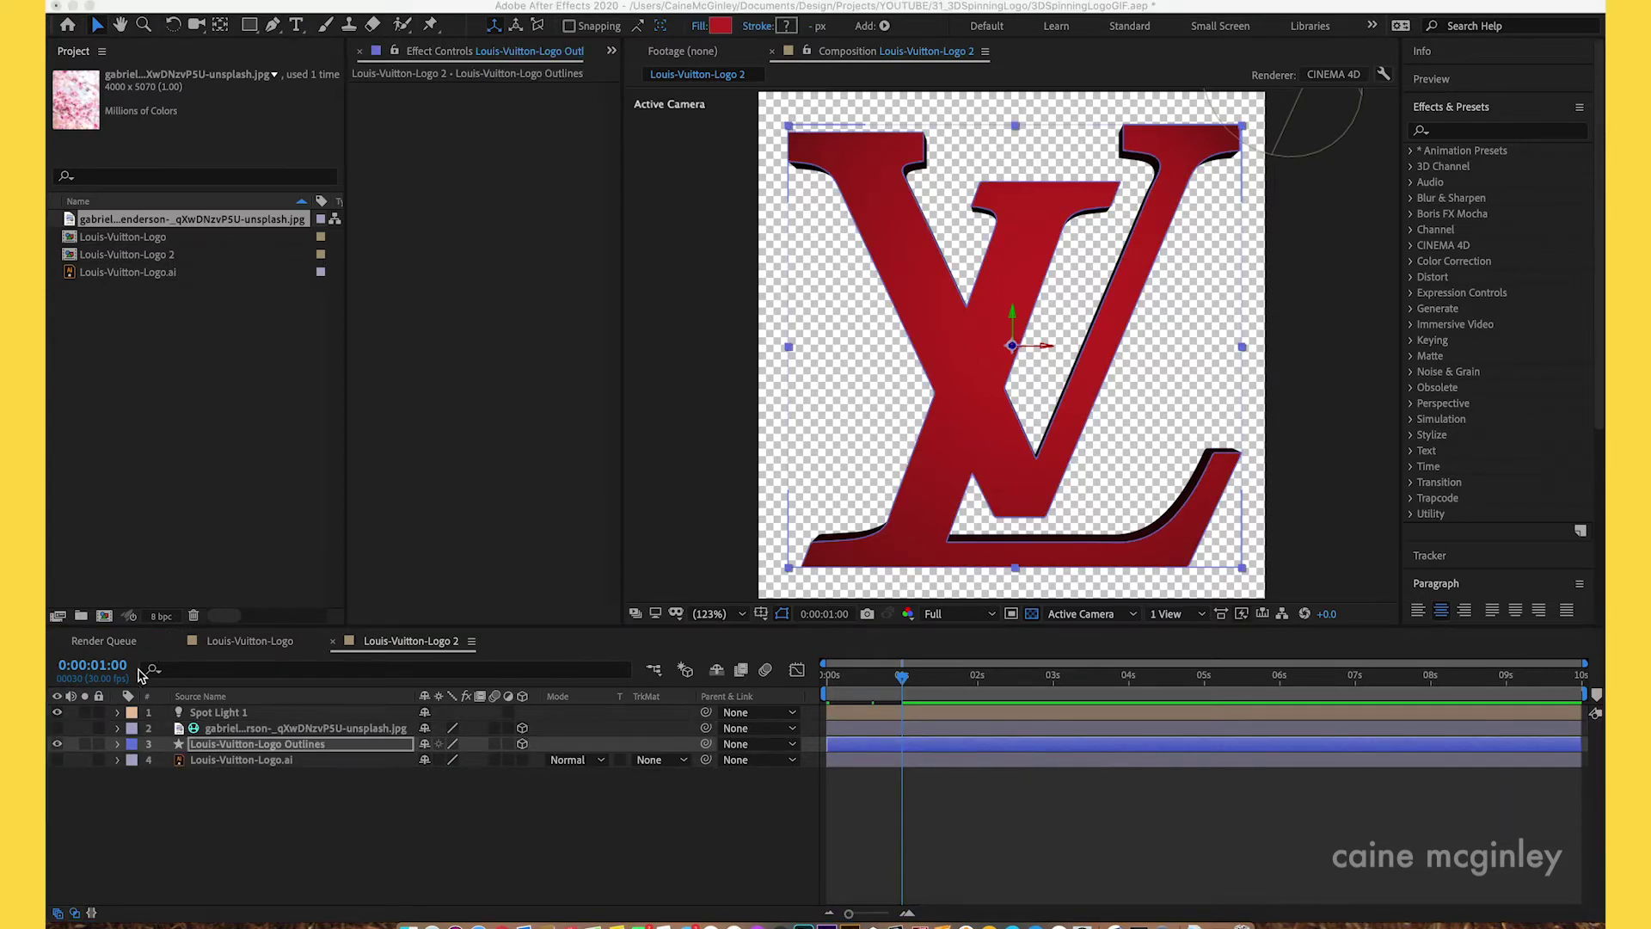
# - Set the logo's Material Options Reflection Intensity to 37% and Specular Shininess to 27%
pyautogui.click(118, 753)
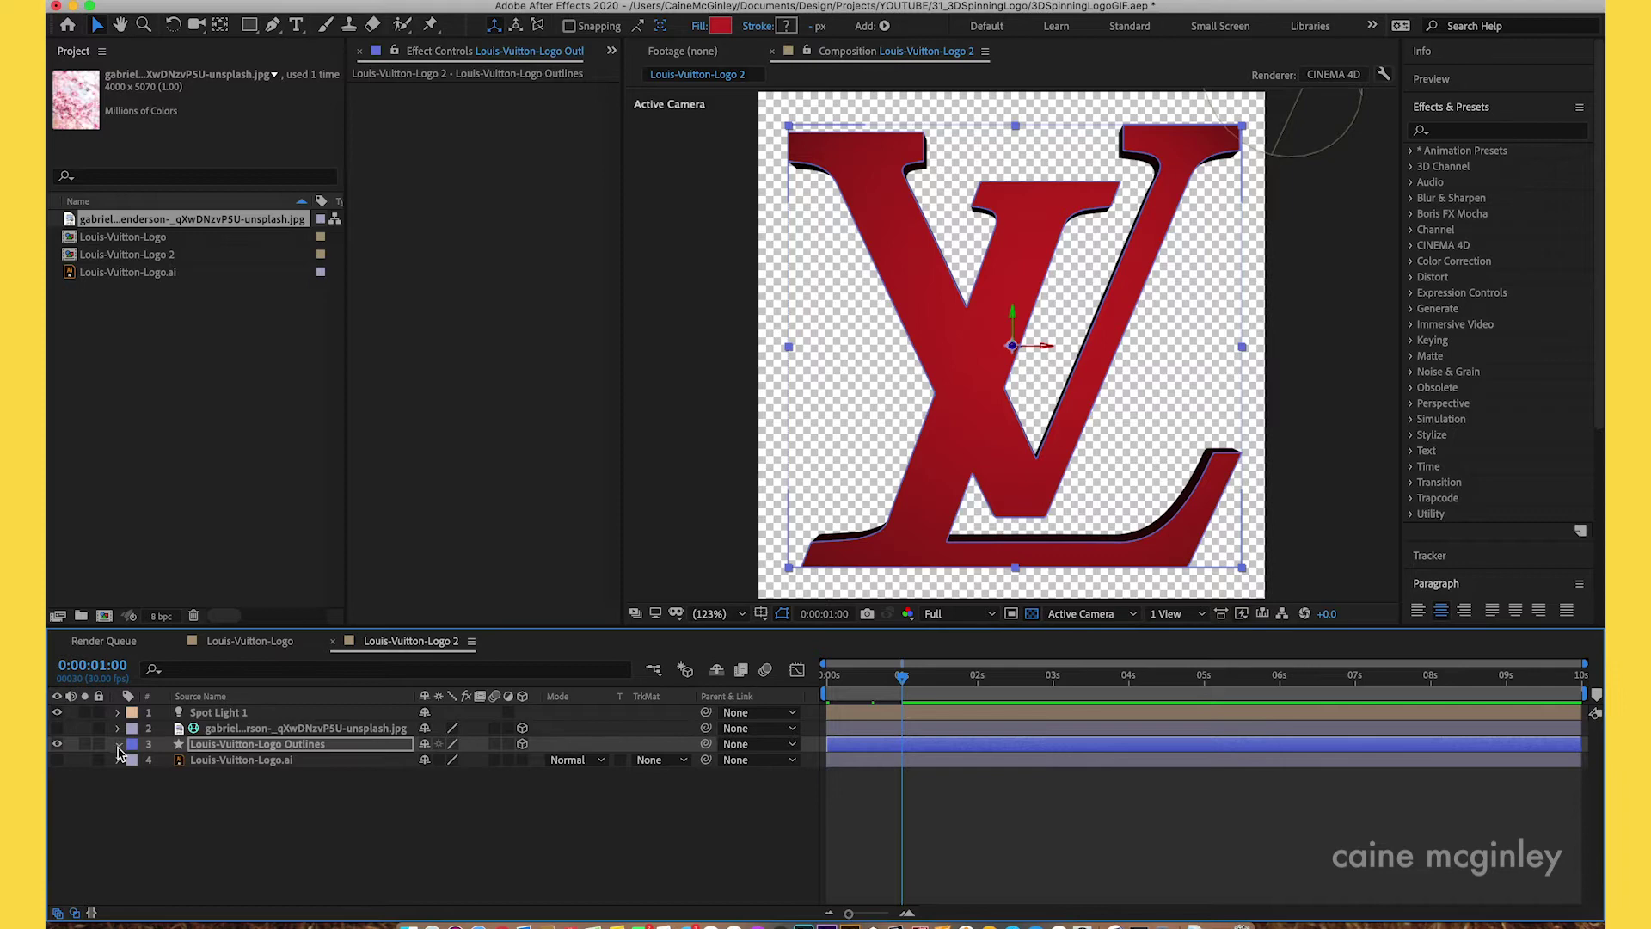
pyautogui.click(118, 752)
pyautogui.scroll(-5, 318, 822)
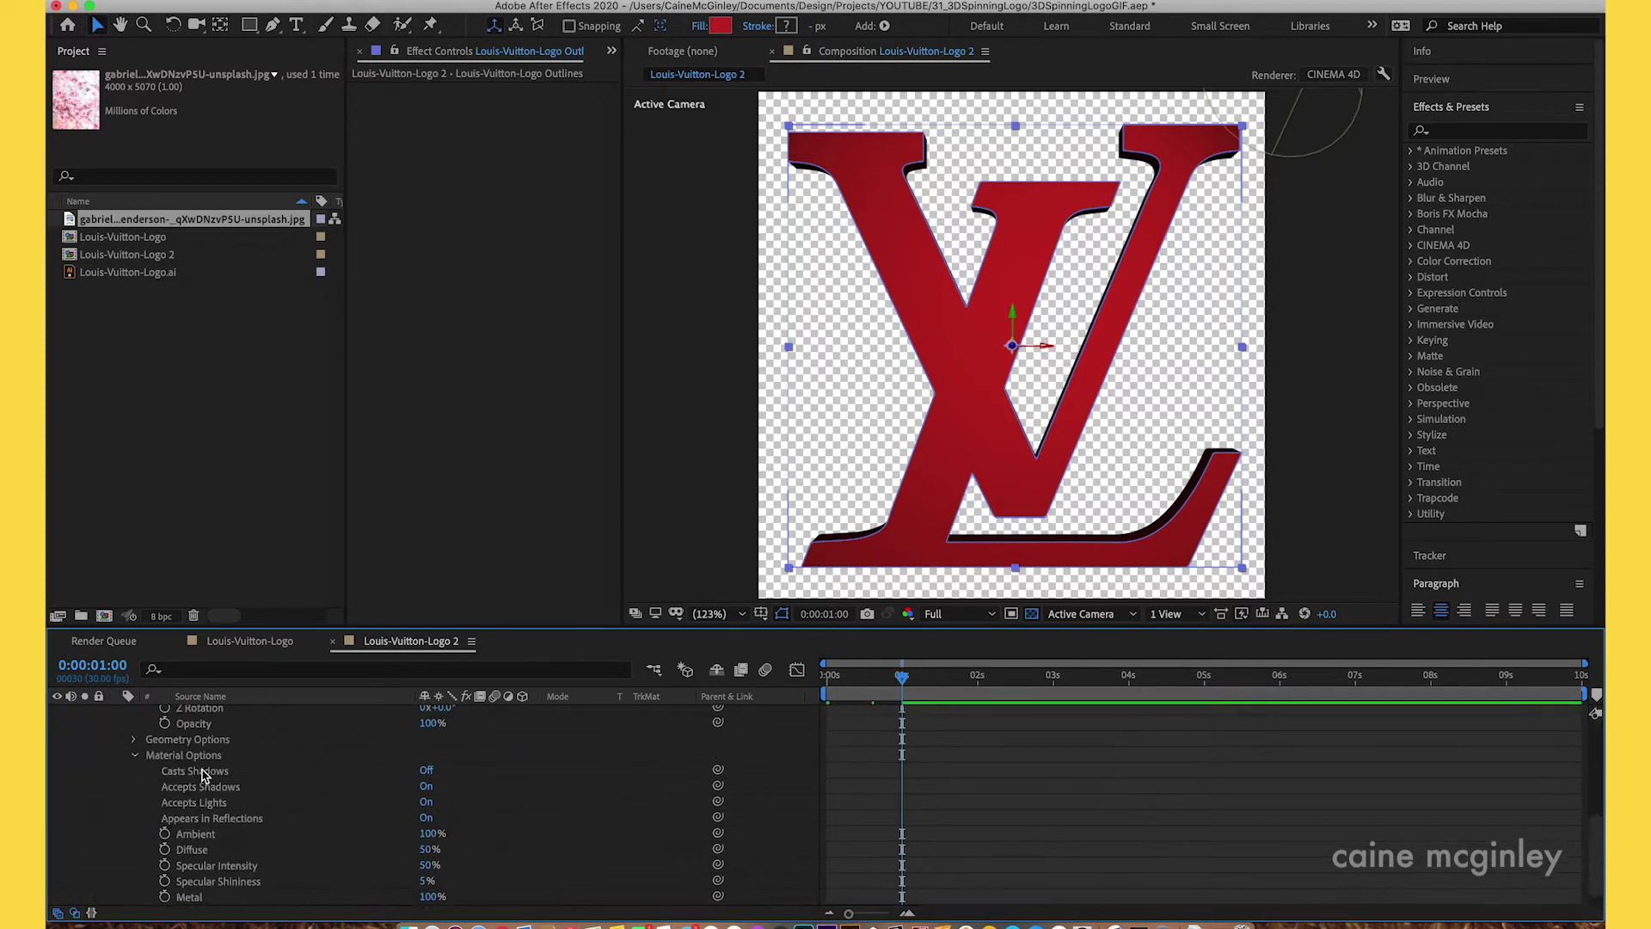
pyautogui.scroll(-3, 249, 803)
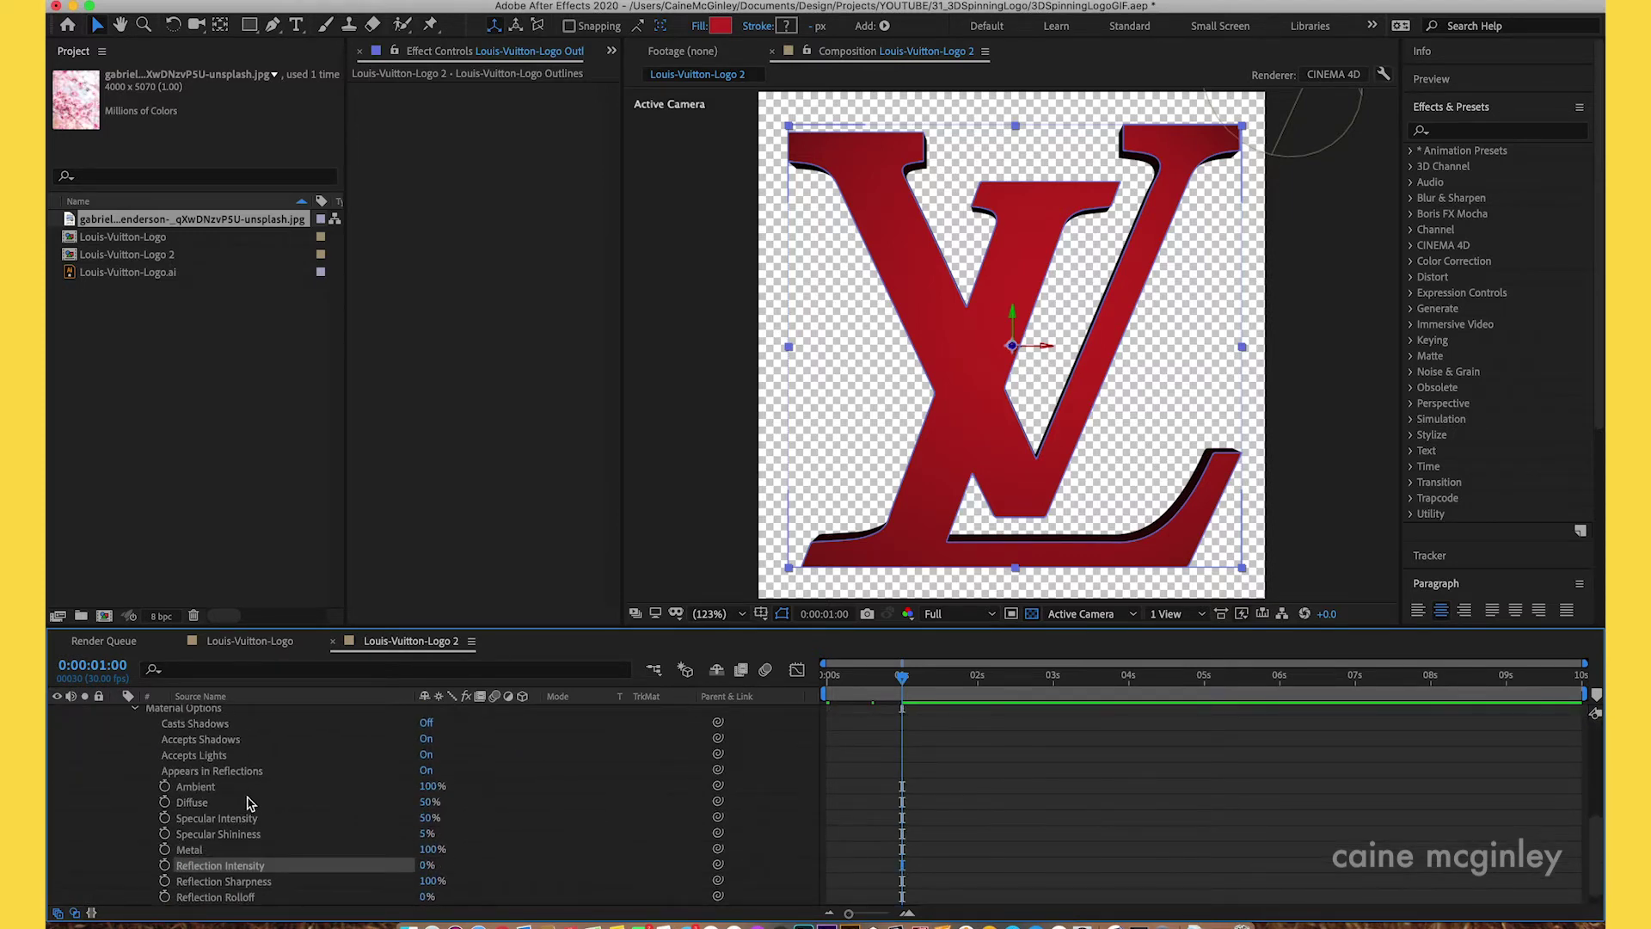
pyautogui.scroll(-1, 310, 826)
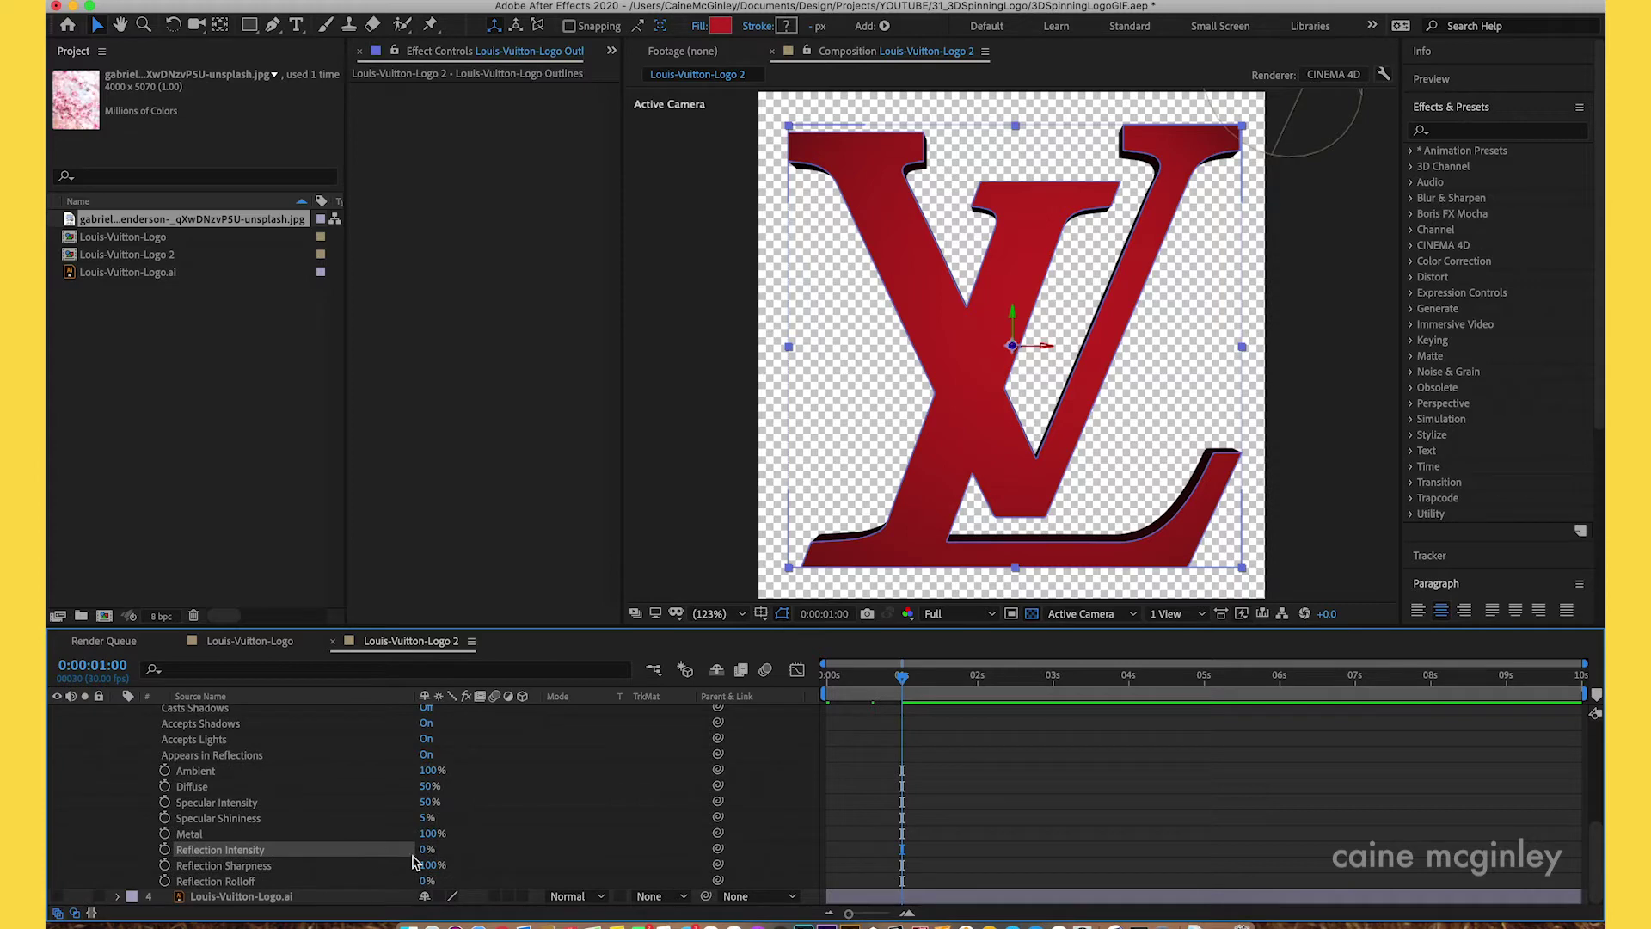
pyautogui.moveTo(424, 851); pyautogui.dragTo(504, 857)
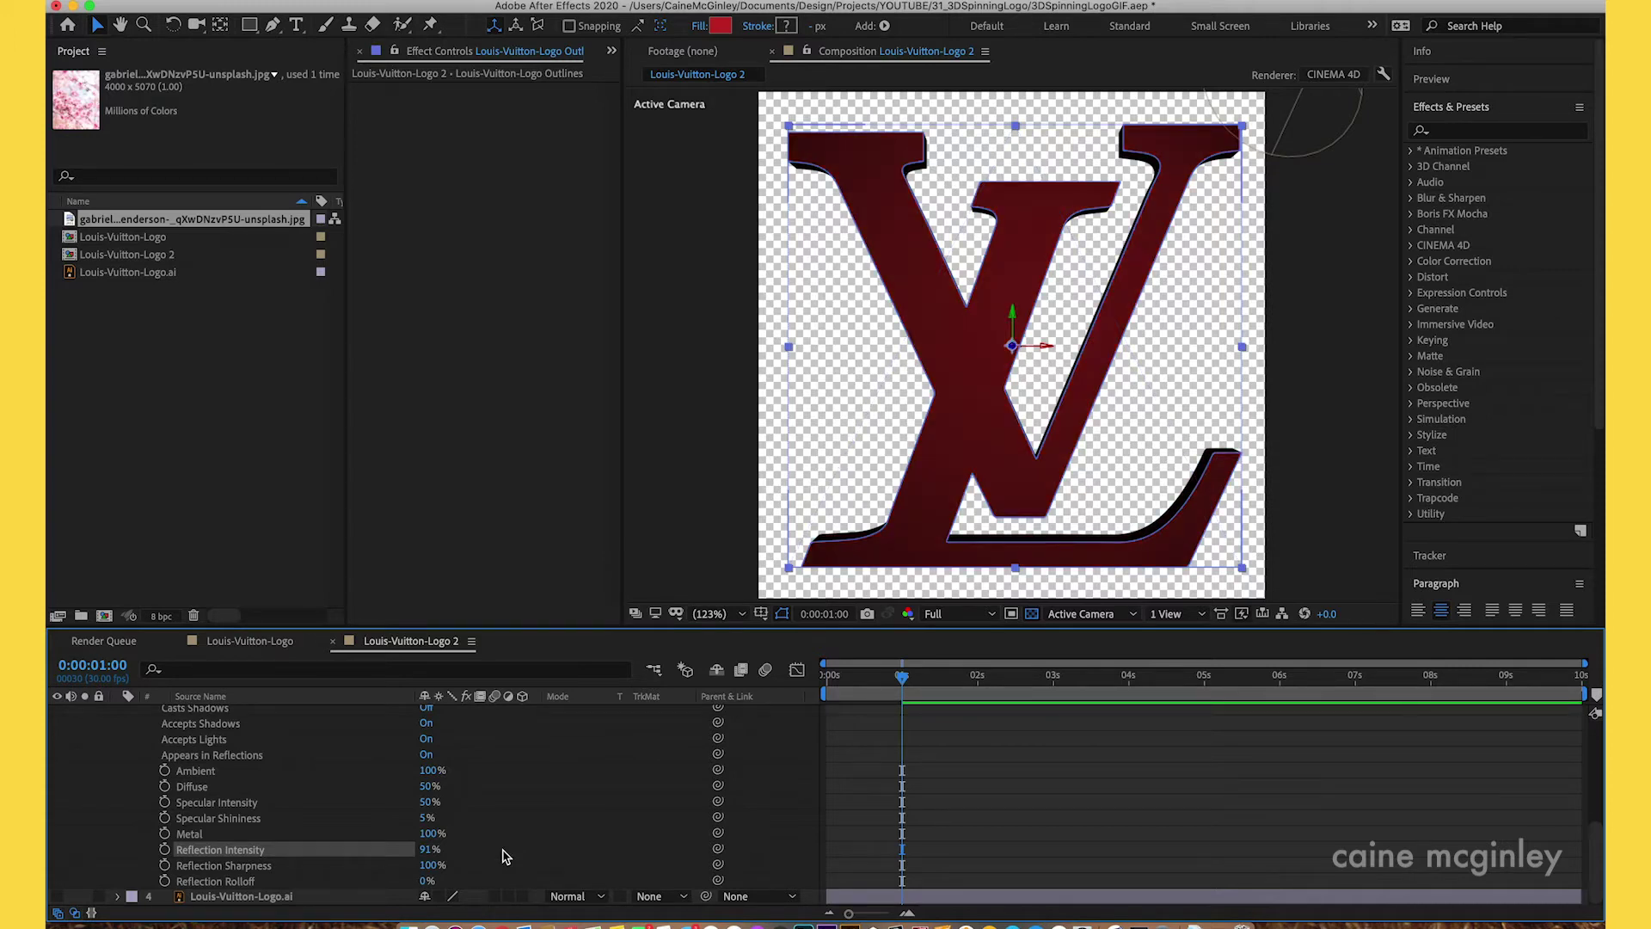
pyautogui.moveTo(423, 851); pyautogui.dragTo(409, 854)
pyautogui.moveTo(427, 851); pyautogui.dragTo(395, 852)
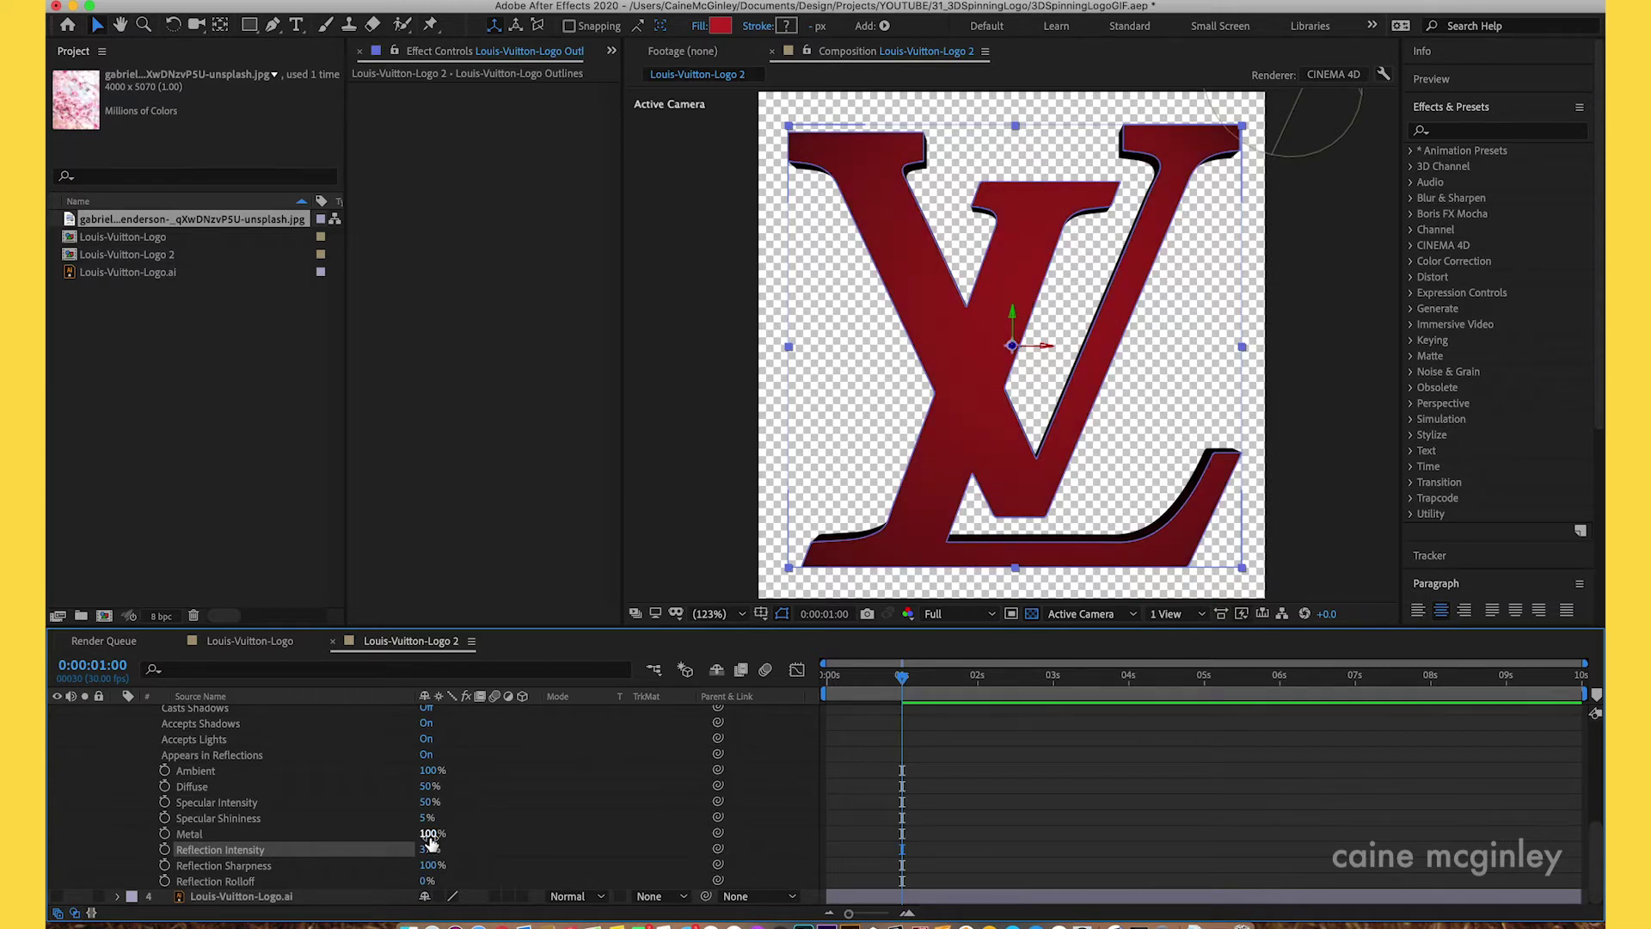
pyautogui.moveTo(424, 824); pyautogui.dragTo(447, 826)
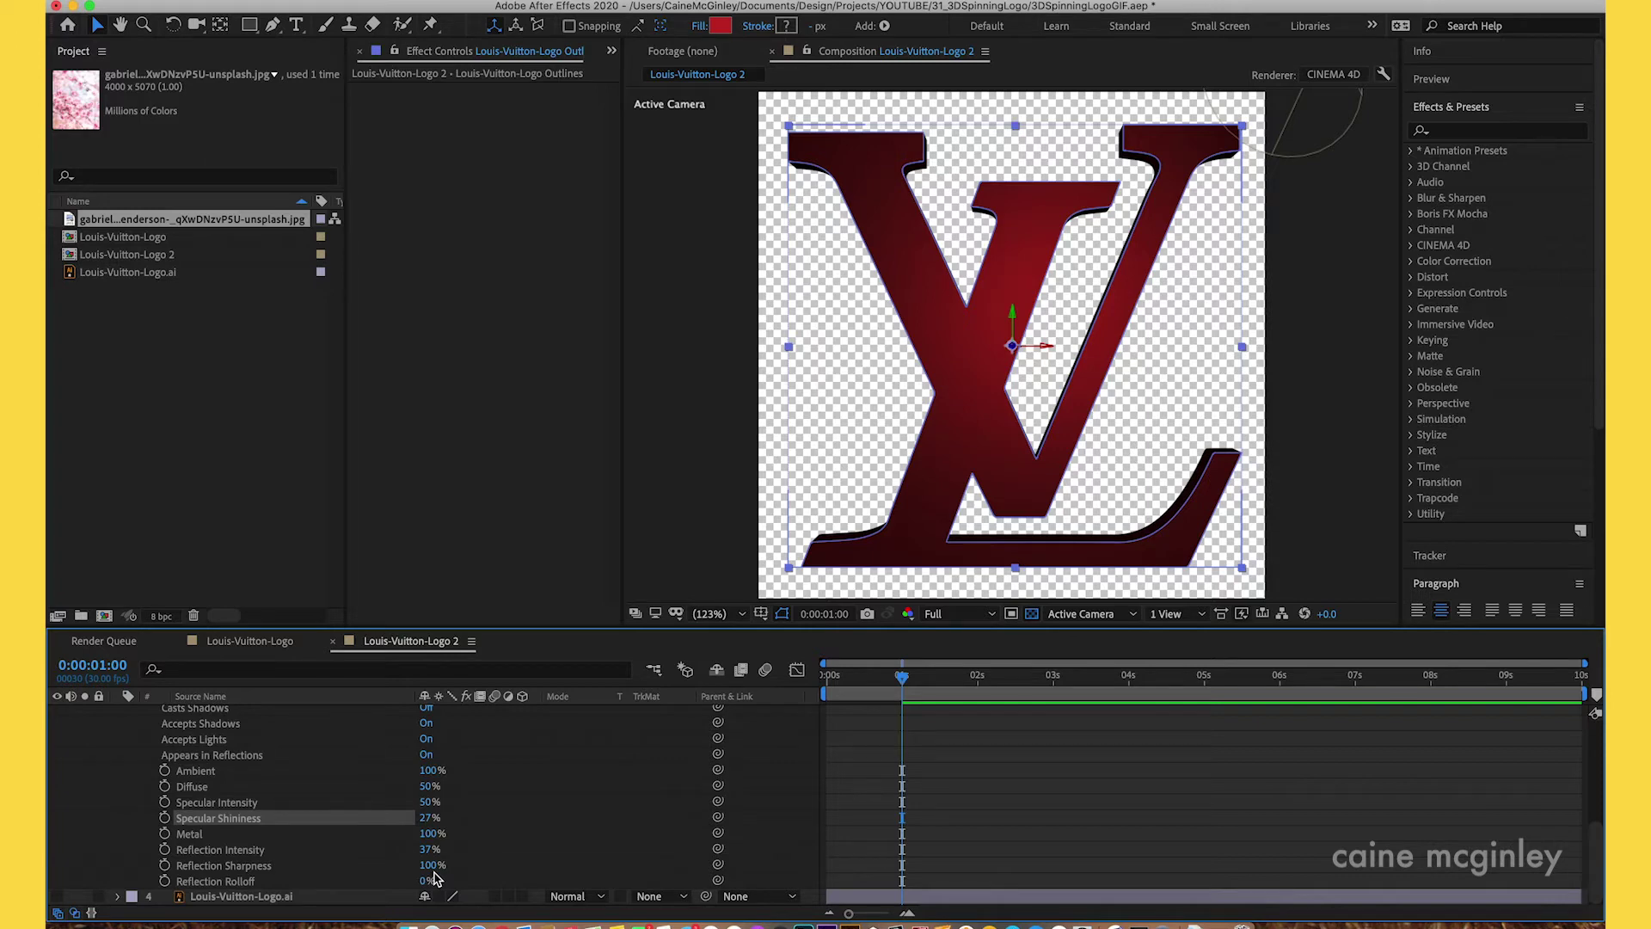
pyautogui.press('u')
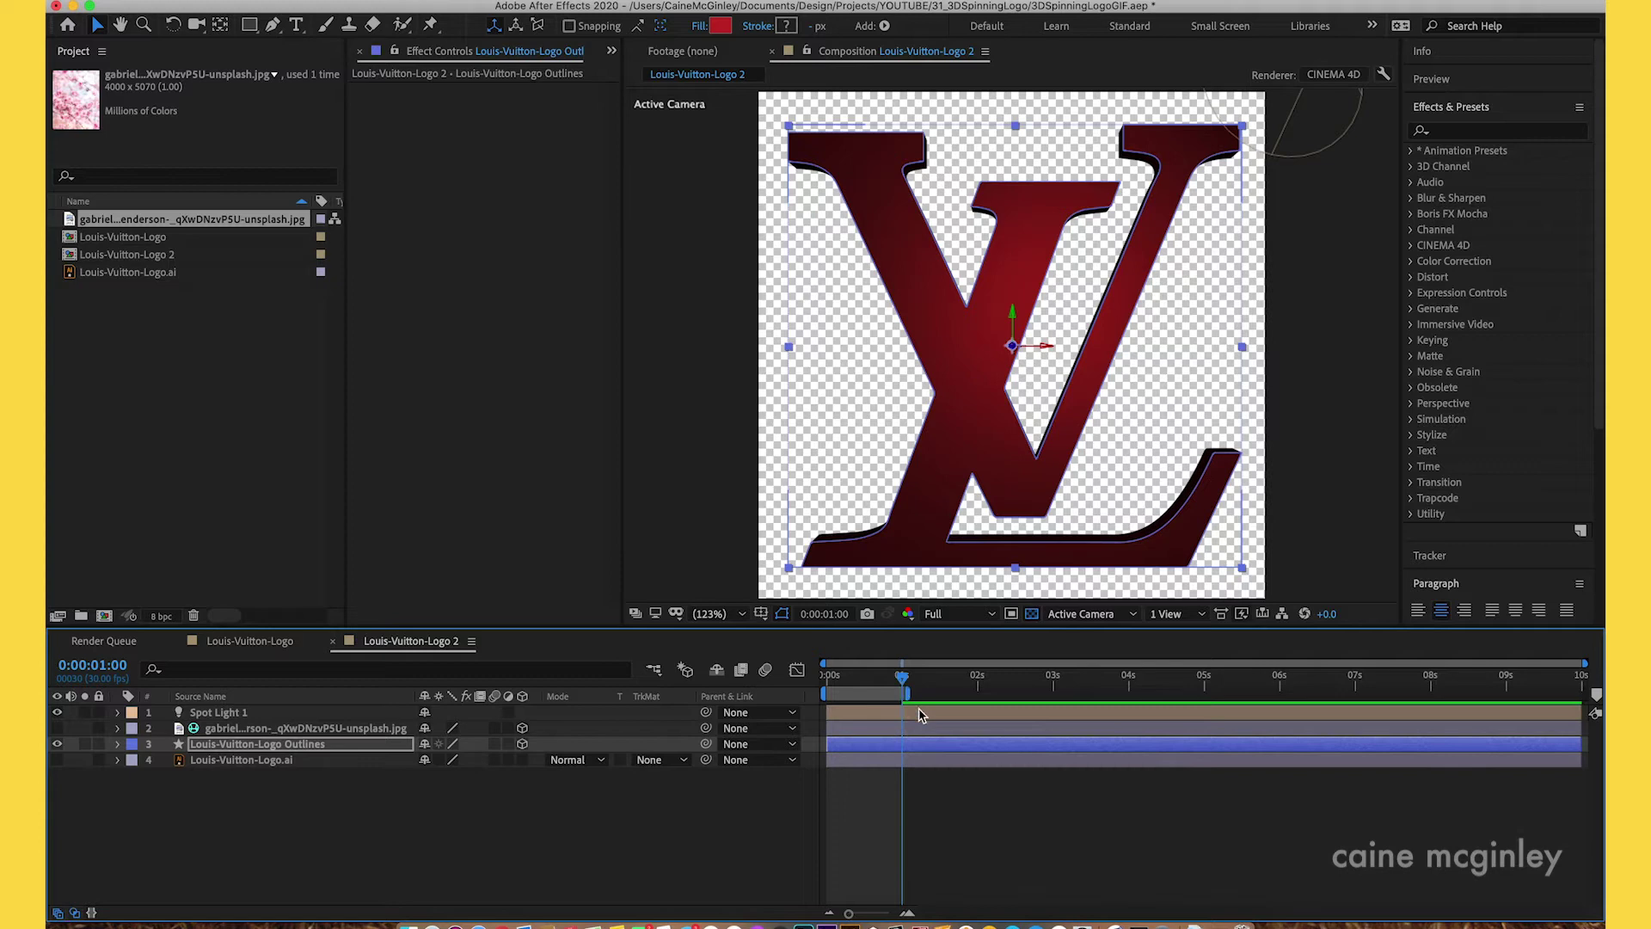
# - Scrub the Y Rotation animation to frame 21 to check the logo edge-on
pyautogui.press('u')
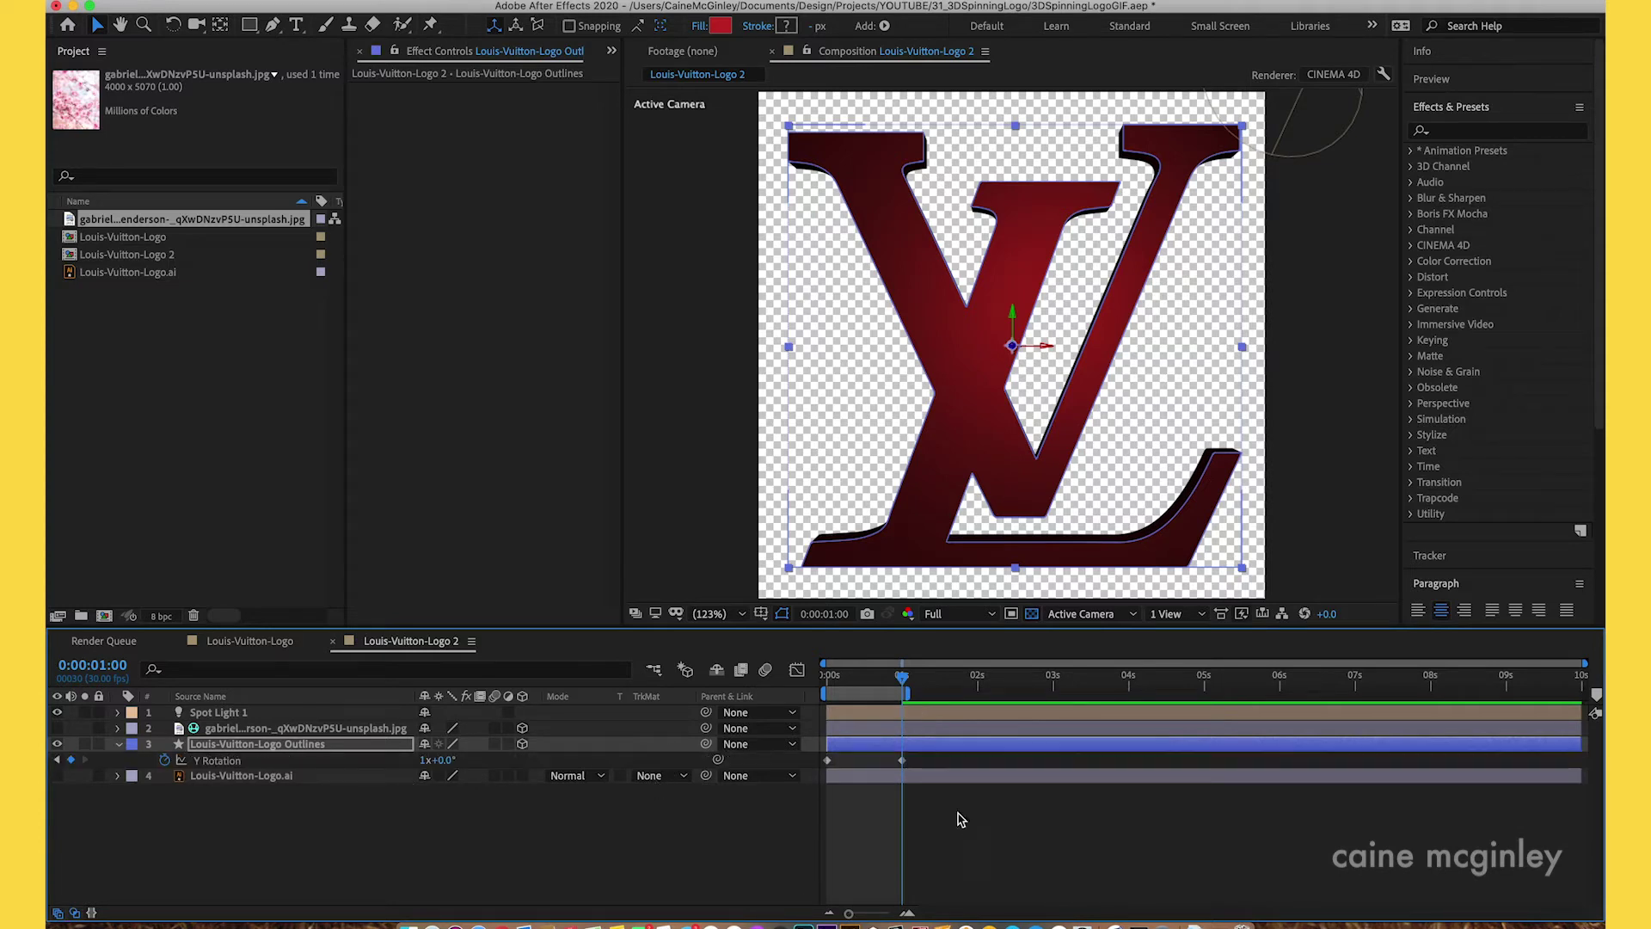
pyautogui.click(908, 693)
pyautogui.click(864, 682)
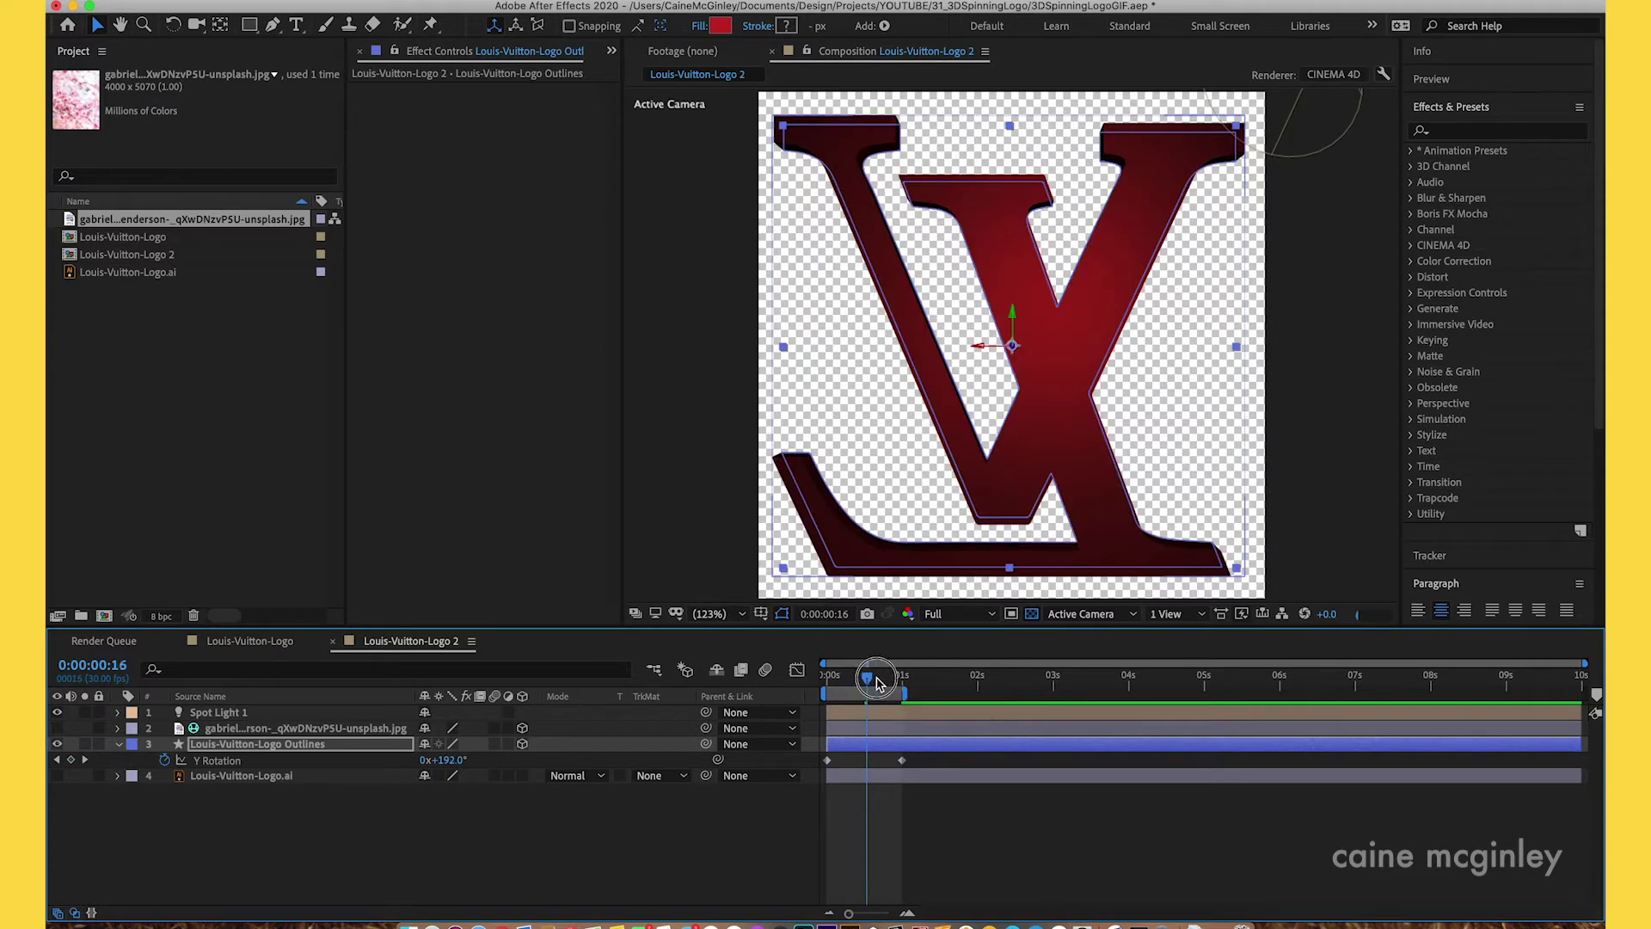
pyautogui.moveTo(866, 682); pyautogui.dragTo(880, 682)
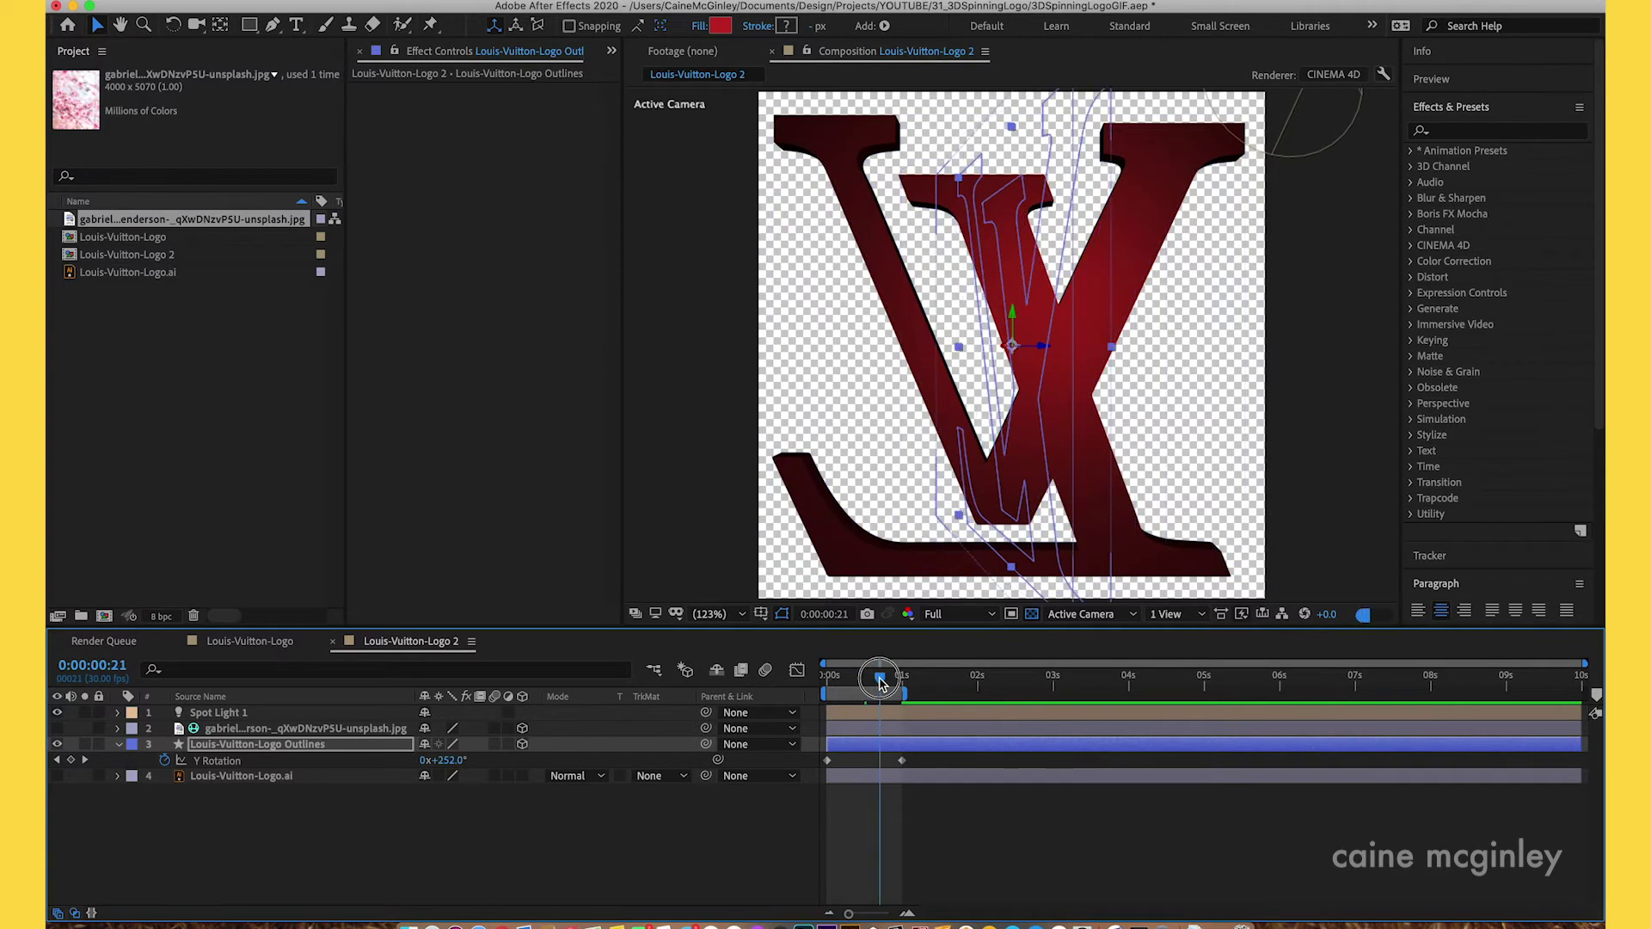
# - Scale the Louis-Vuitton-Logo Outlines layer to 75%, after trying 80%
pyautogui.click(274, 745)
pyautogui.press('s')
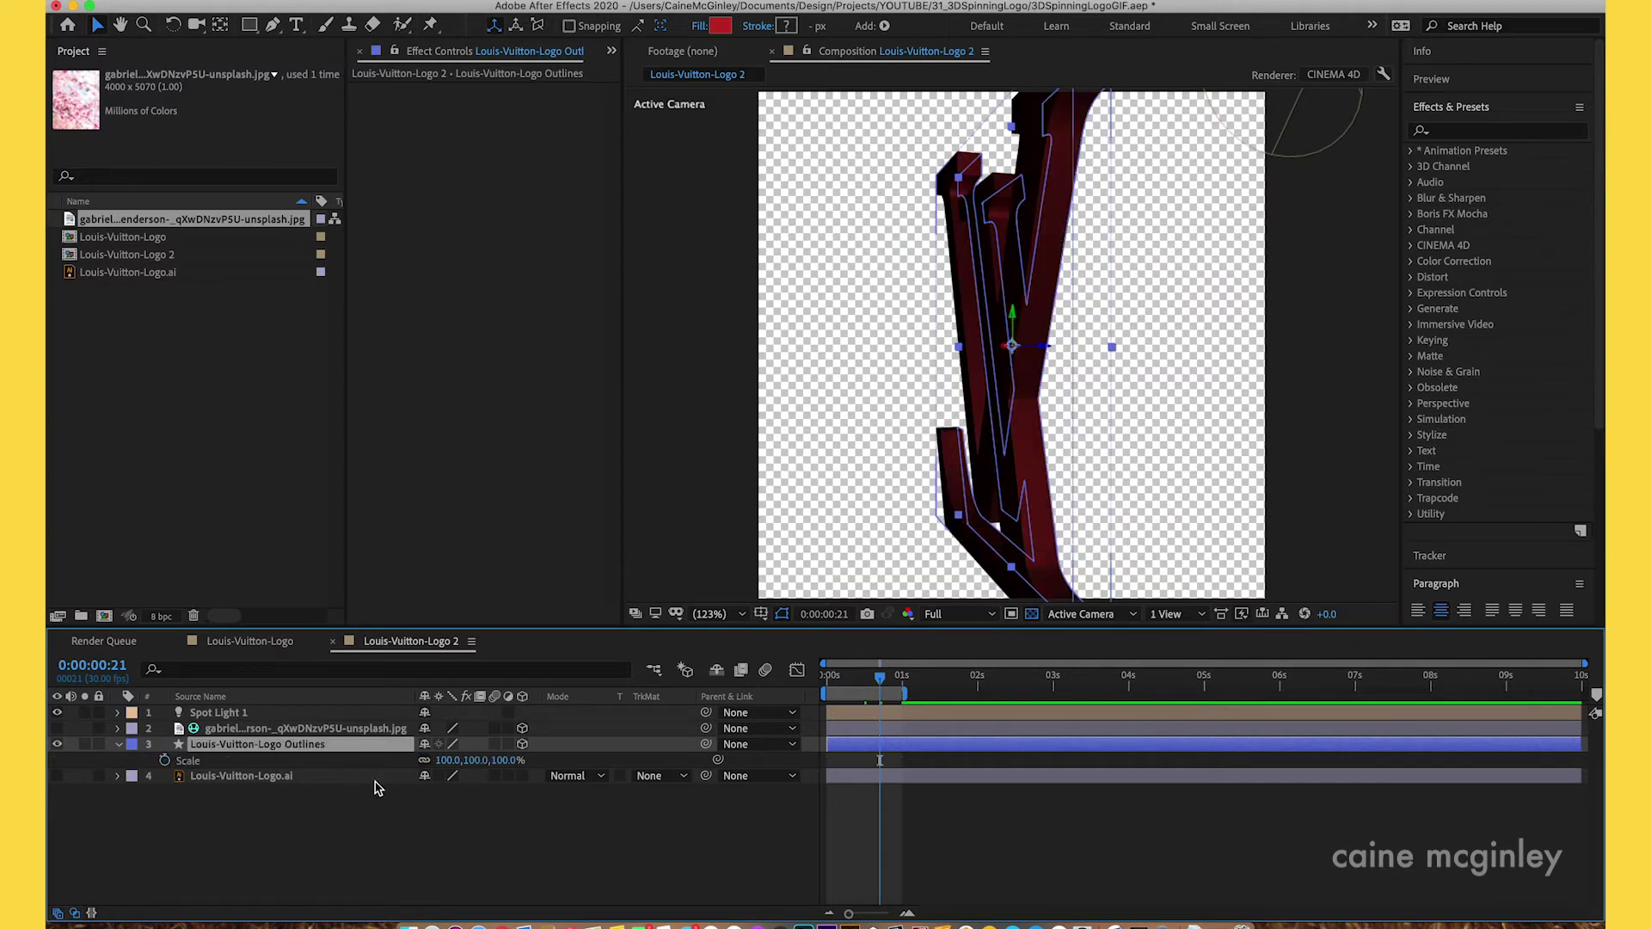
pyautogui.click(503, 762)
pyautogui.write('80')
pyautogui.press('Return')
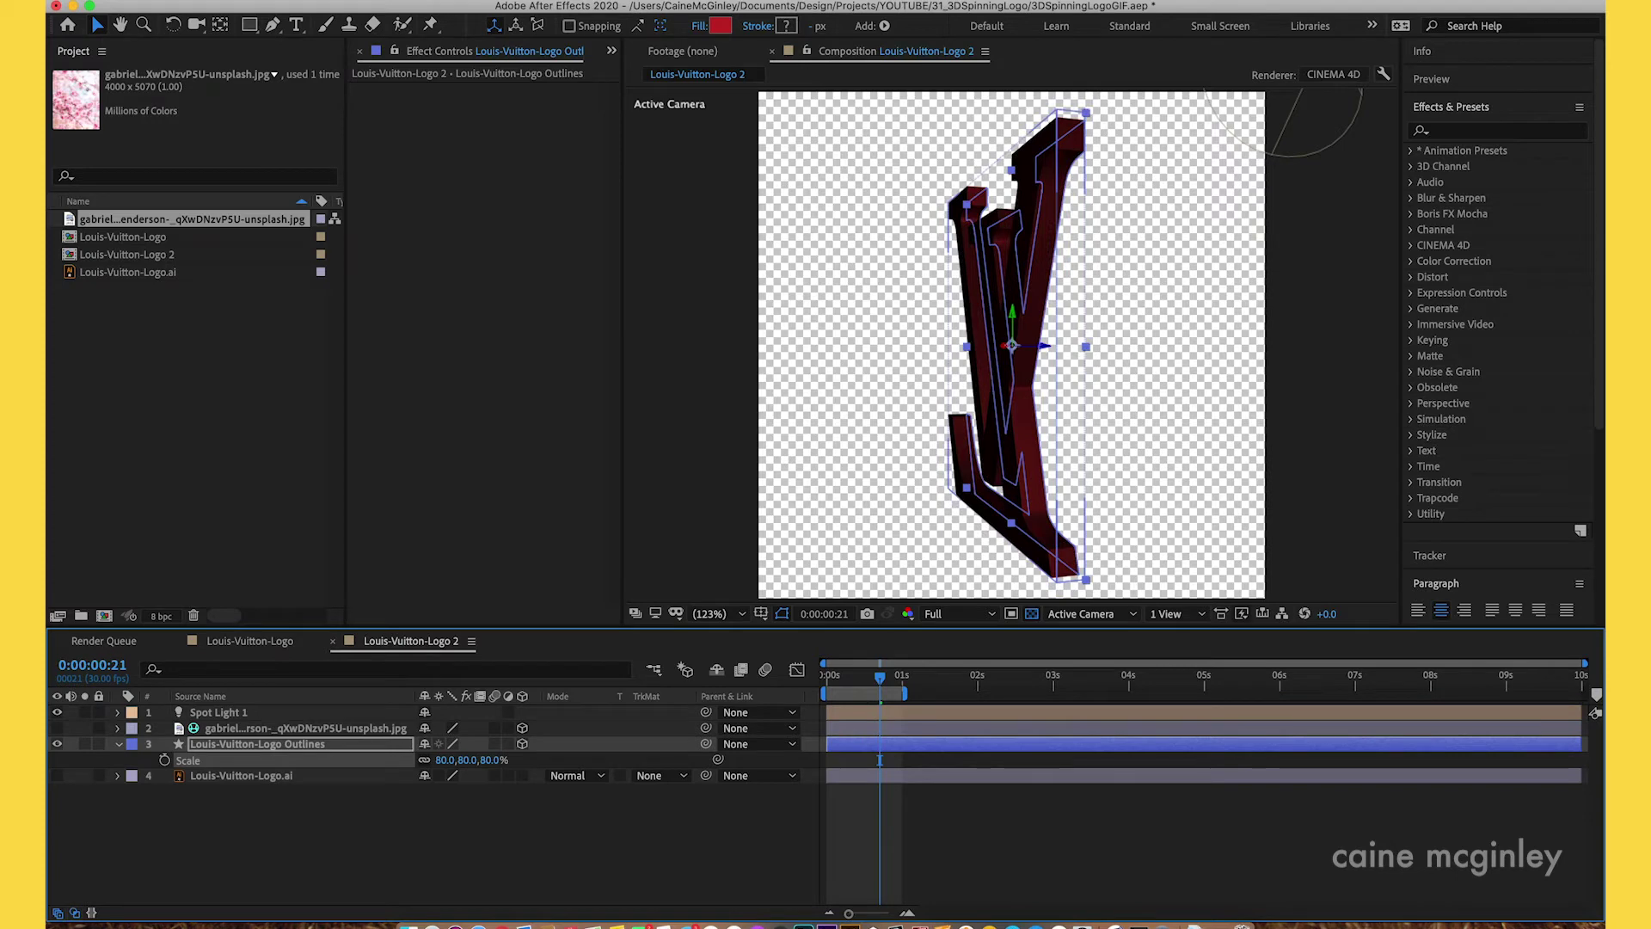
pyautogui.click(494, 761)
pyautogui.write('75')
pyautogui.press('Return')
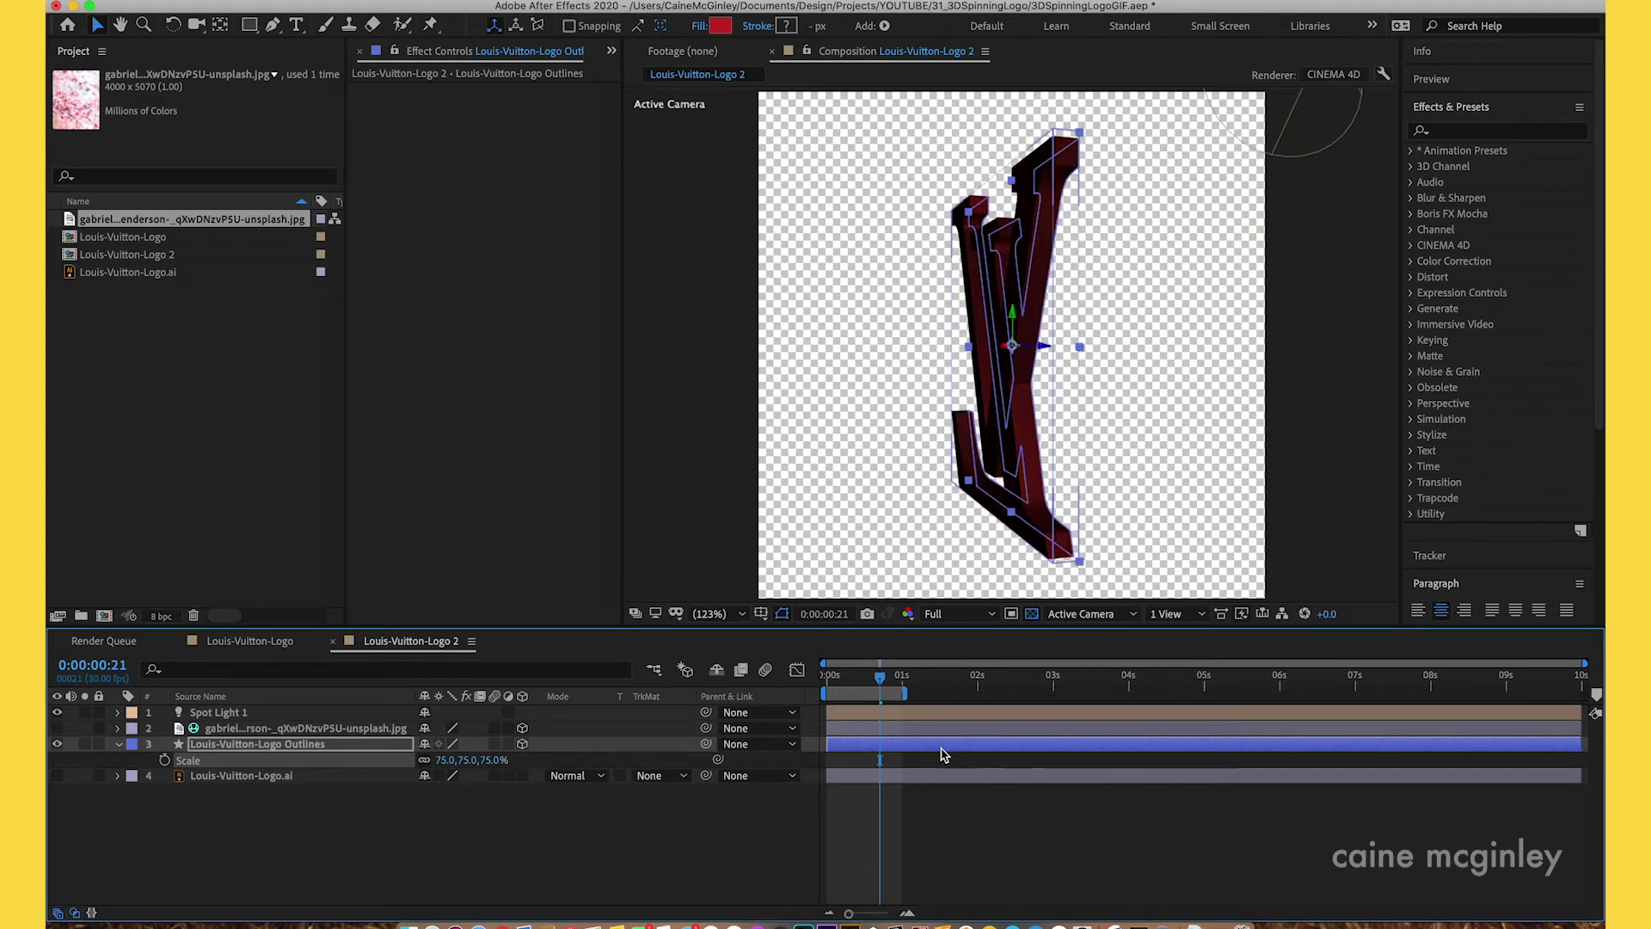
pyautogui.moveTo(880, 677)
pyautogui.mouseDown()
pyautogui.moveTo(833, 679)
pyautogui.moveTo(869, 684)
pyautogui.mouseUp()
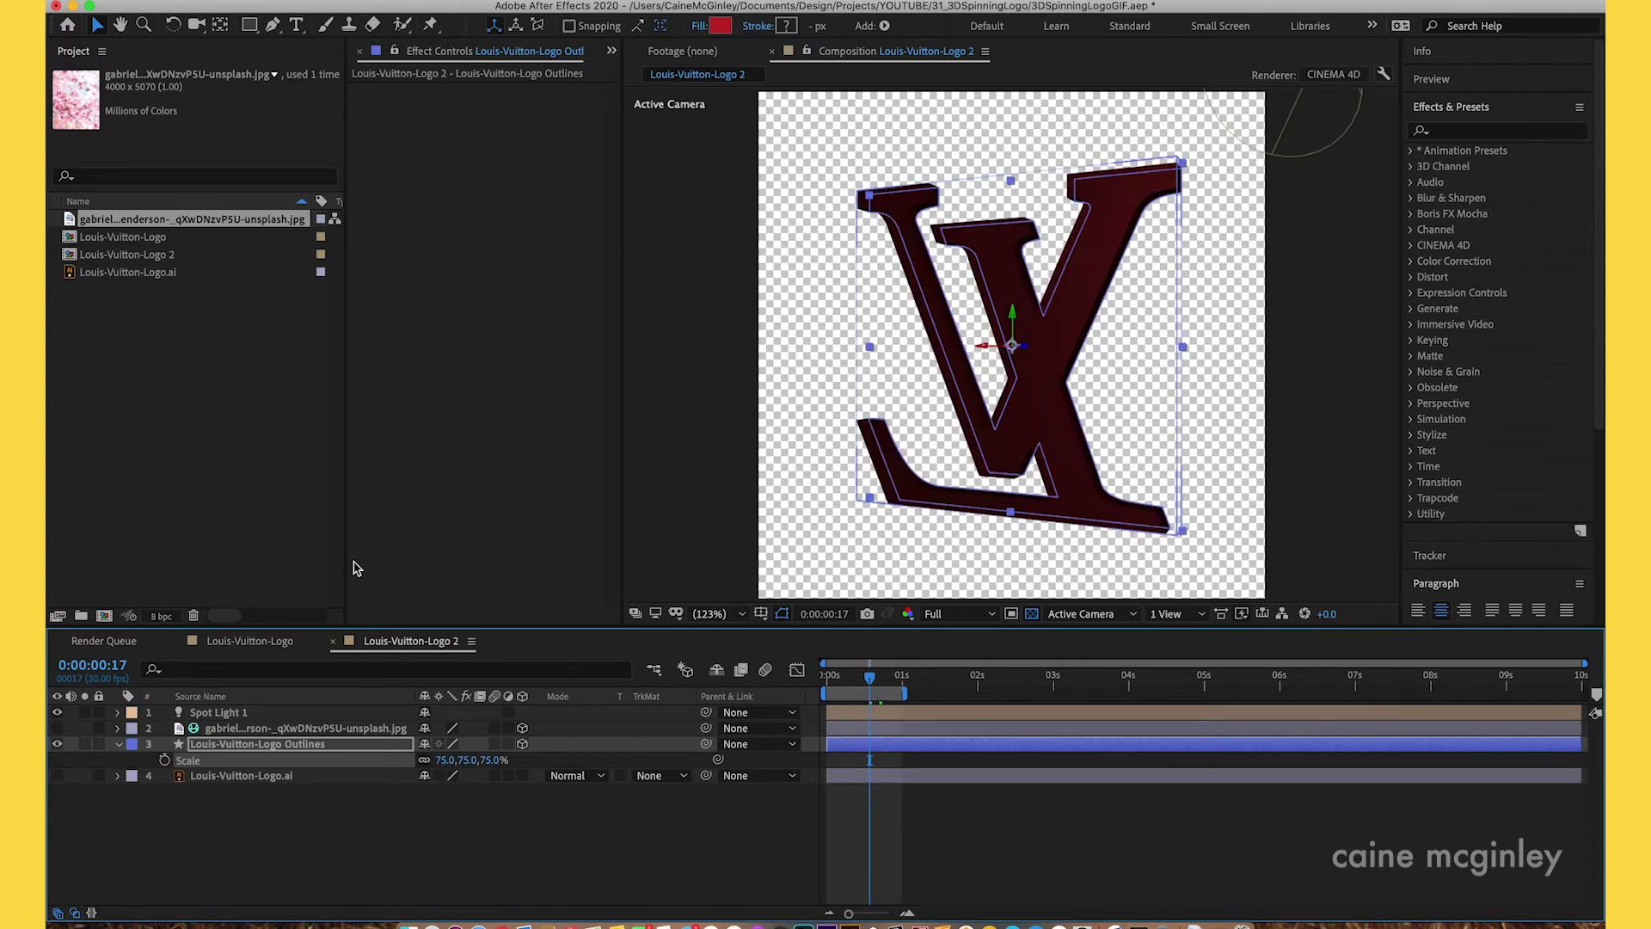
# - Queue Louis-Vuitton-Logo 2 for rendering, keeping Best Settings and the Lossless output module
pyautogui.click(319, 2)
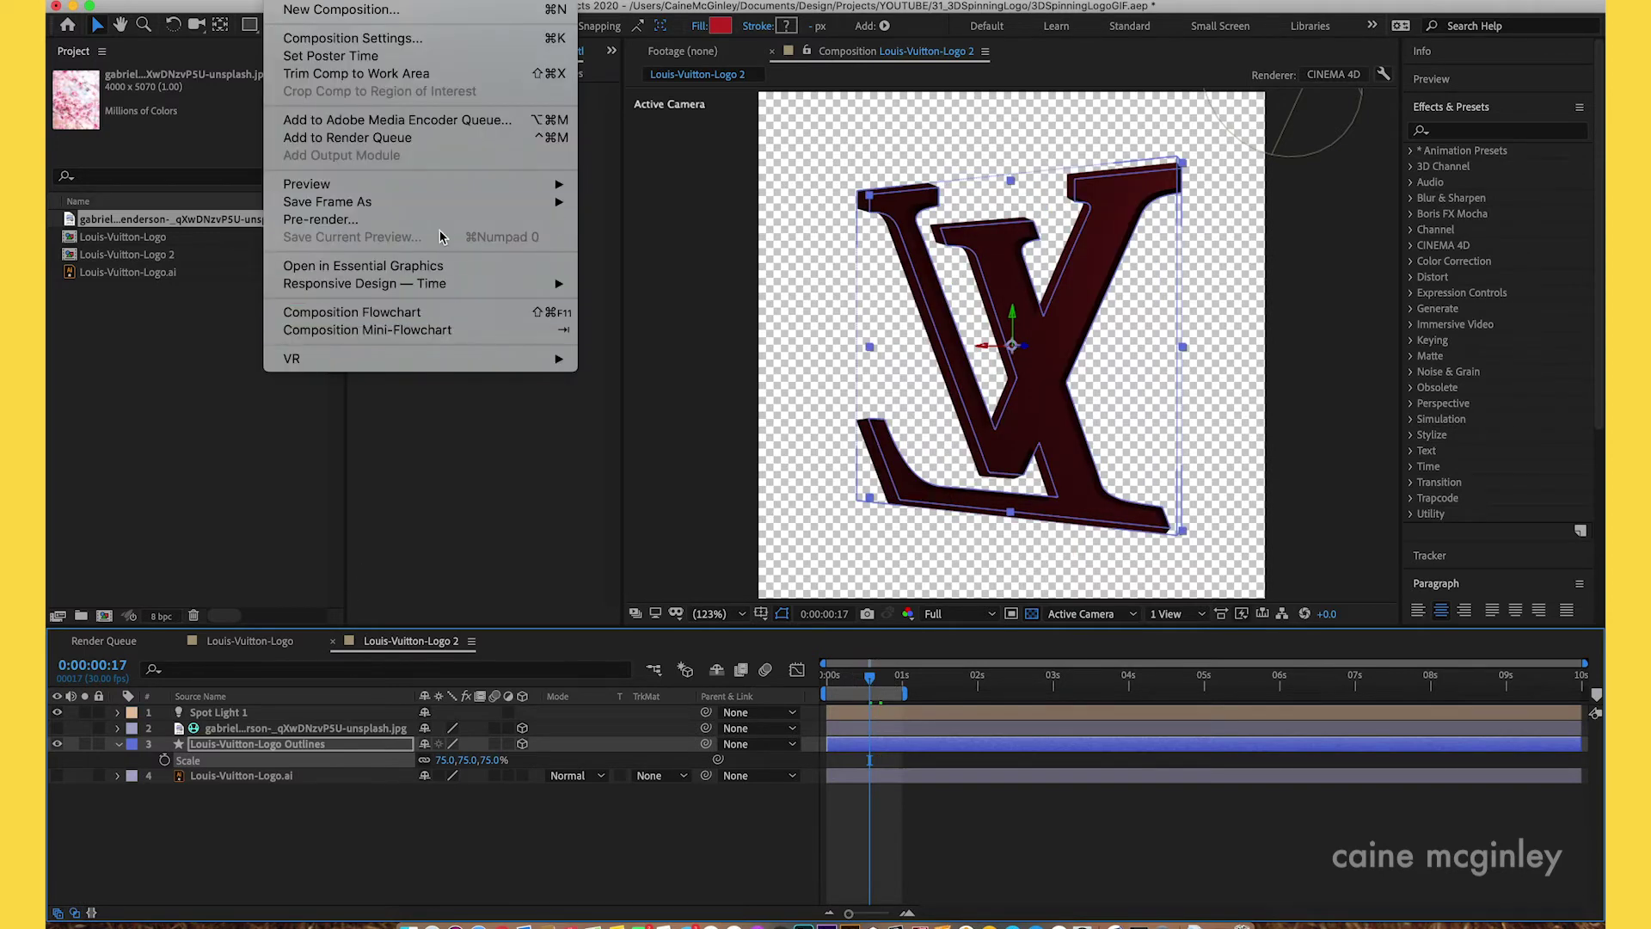
pyautogui.click(399, 143)
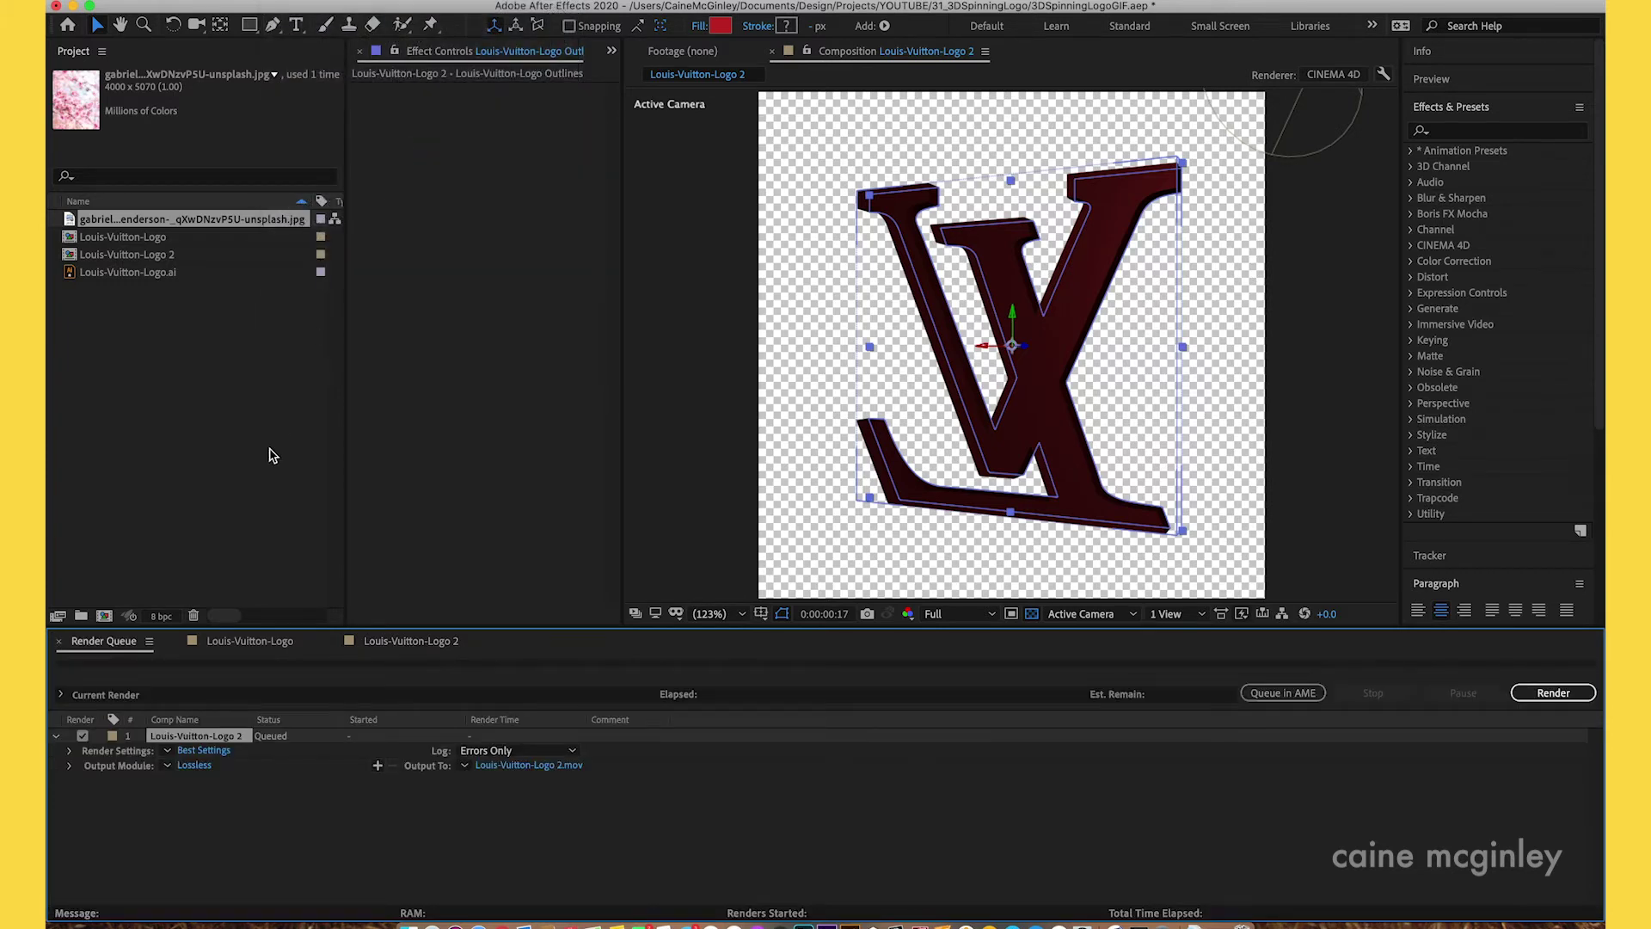
pyautogui.click(168, 767)
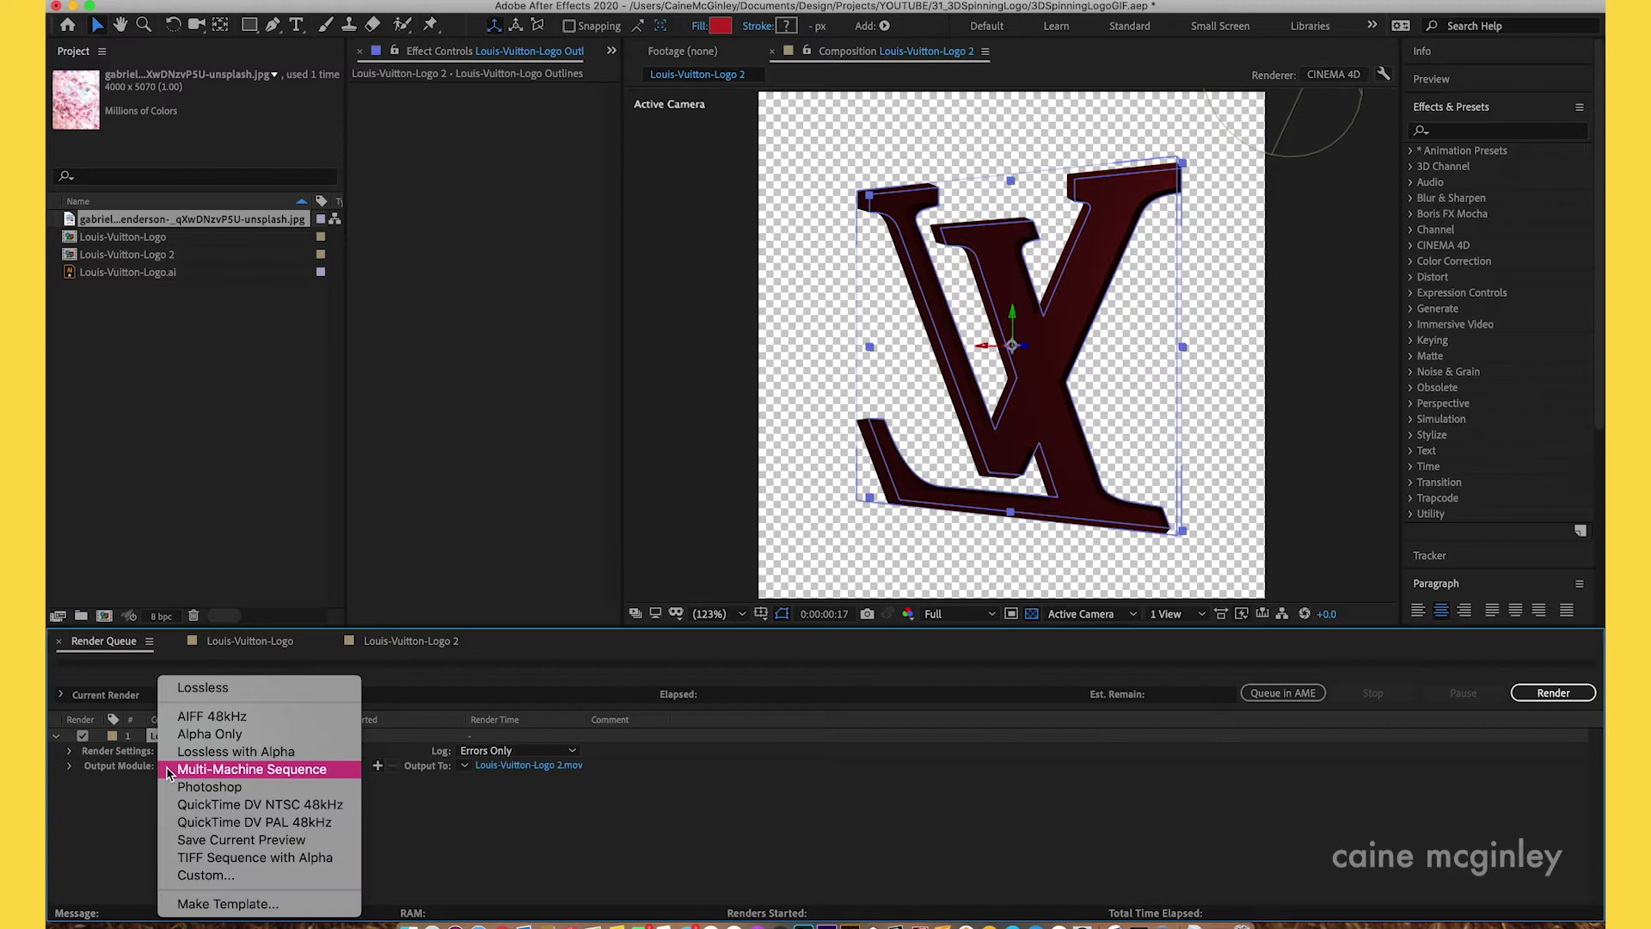
pyautogui.click(145, 847)
pyautogui.click(168, 750)
pyautogui.click(141, 813)
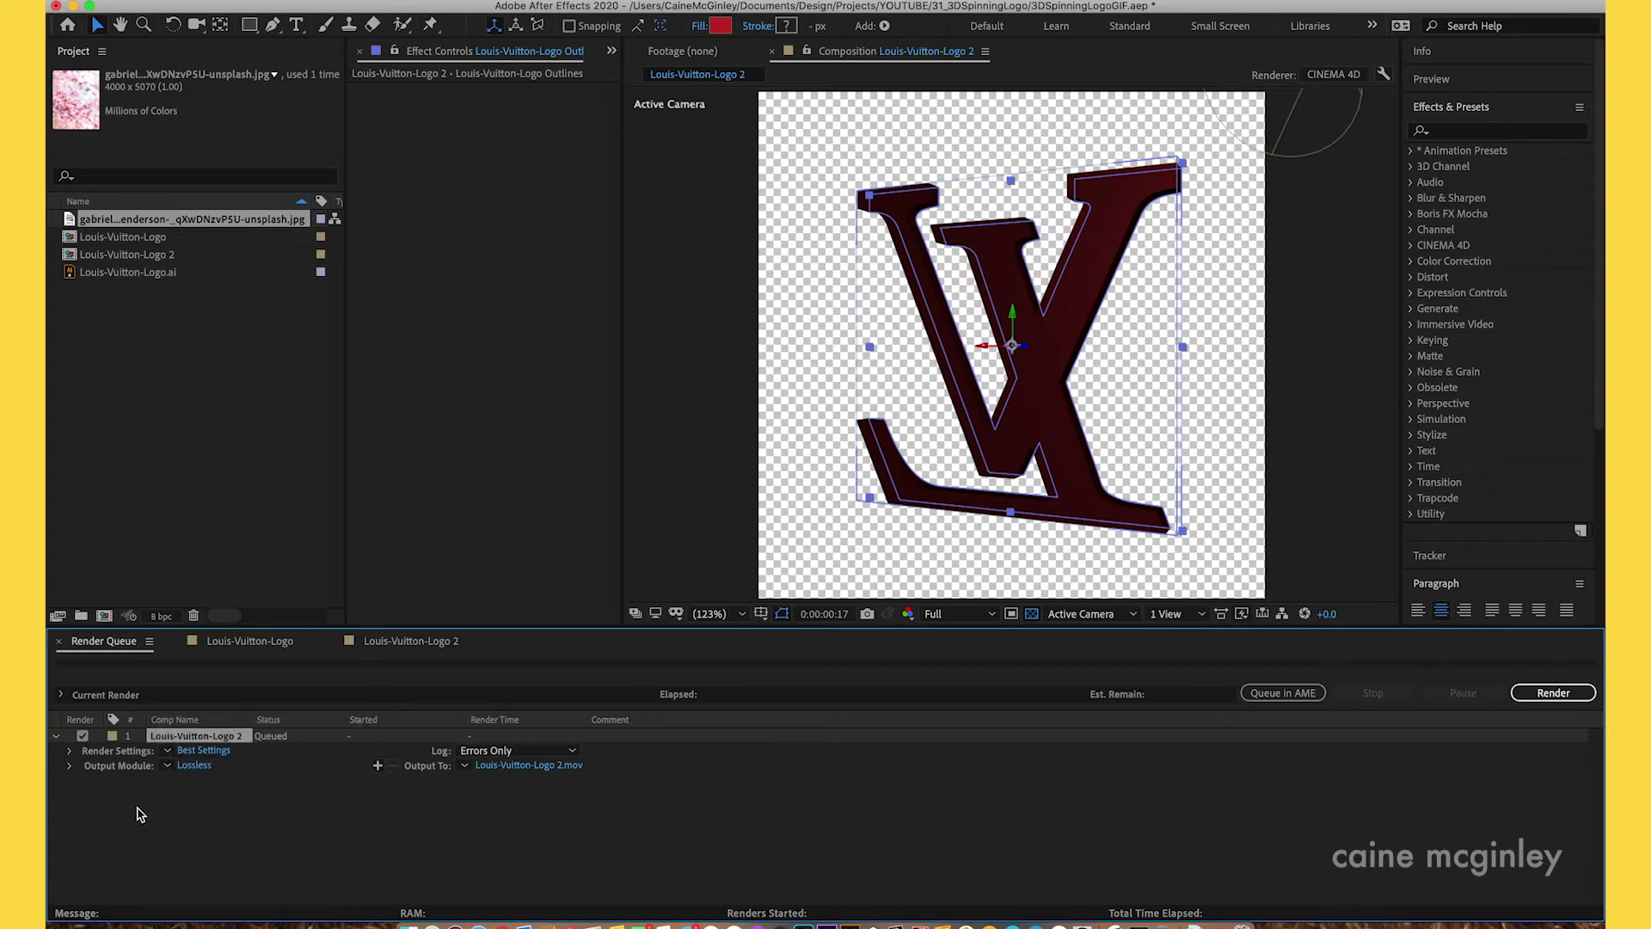
# - Render to QuickTime with RGB + Alpha channels and audio off, confirming the render settings
pyautogui.click(195, 765)
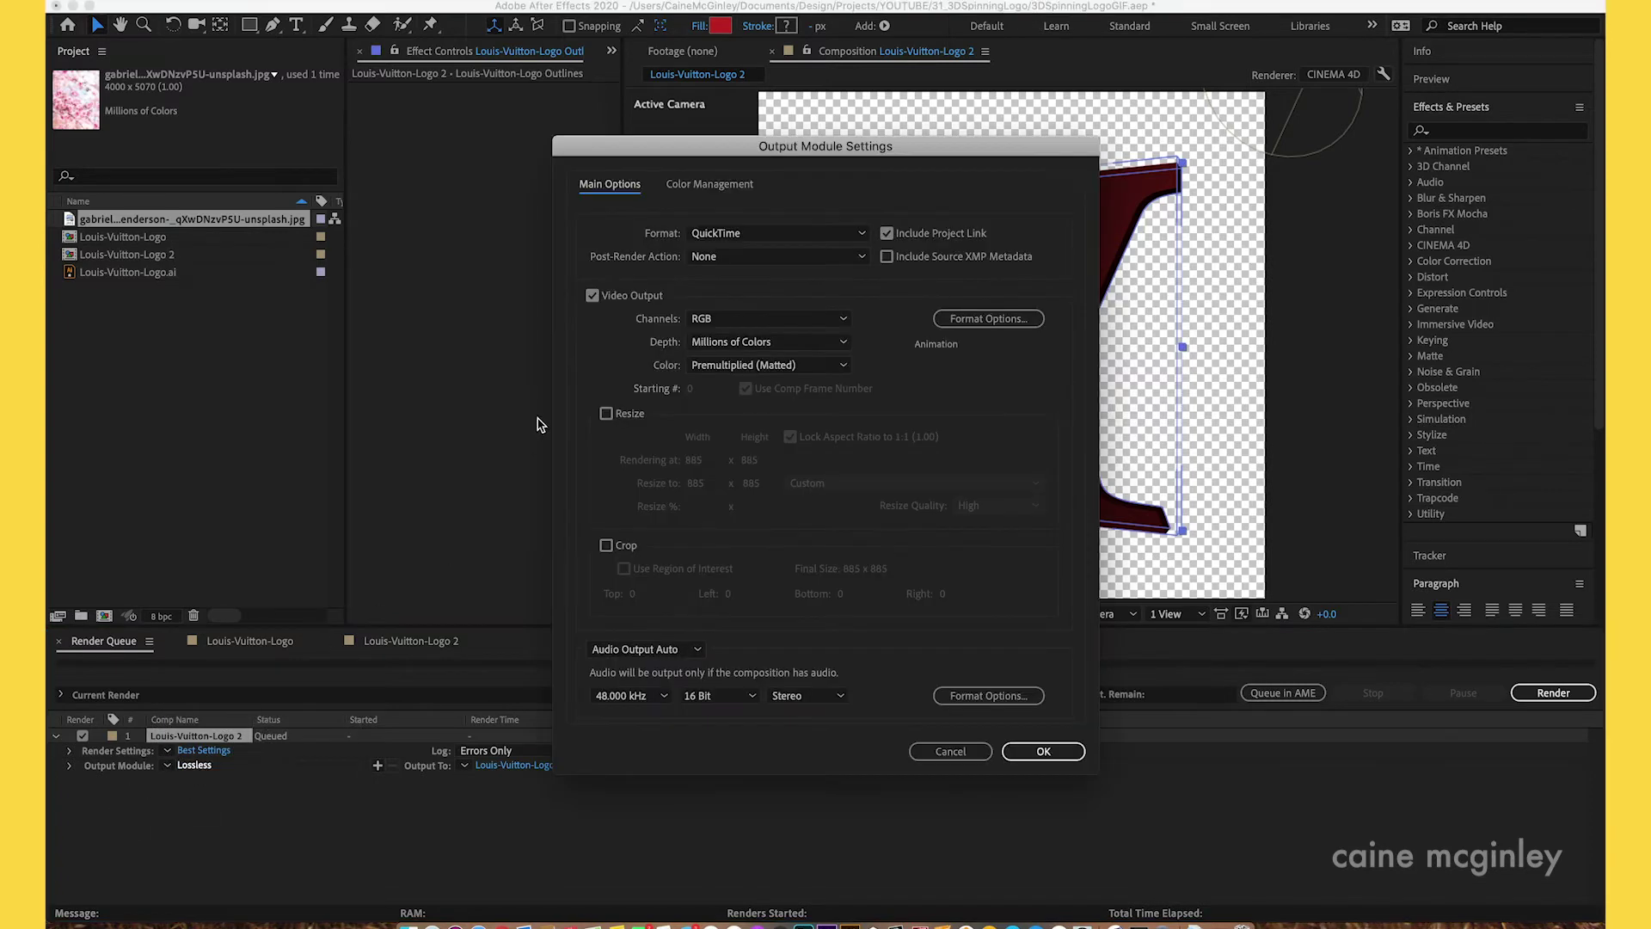
pyautogui.click(848, 238)
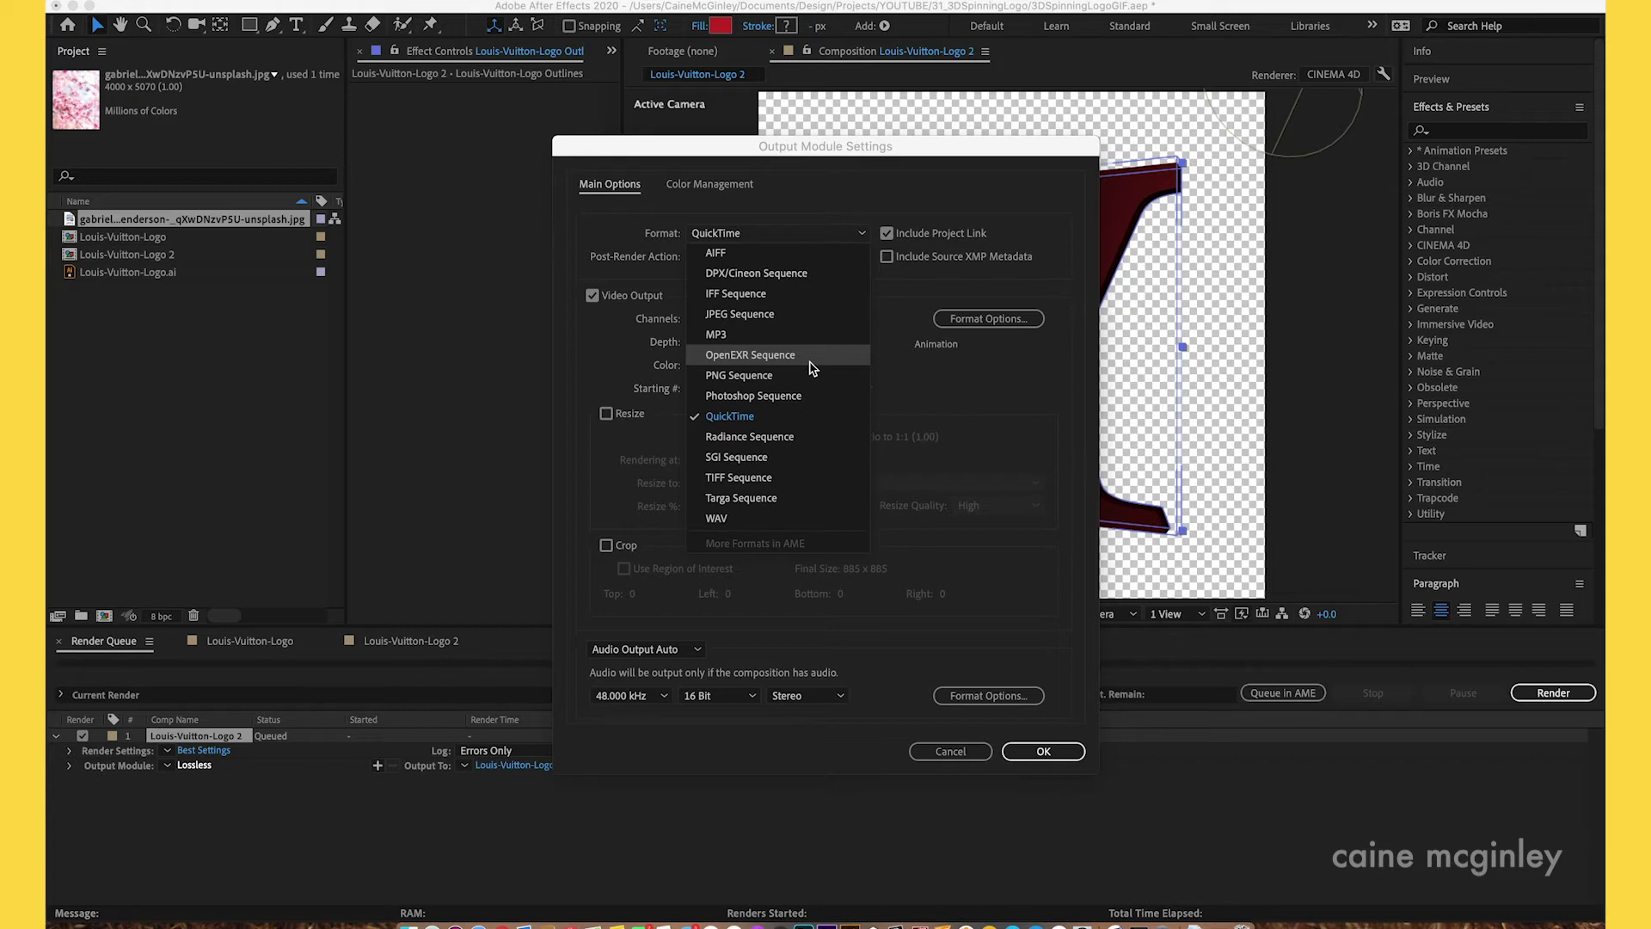
pyautogui.click(795, 418)
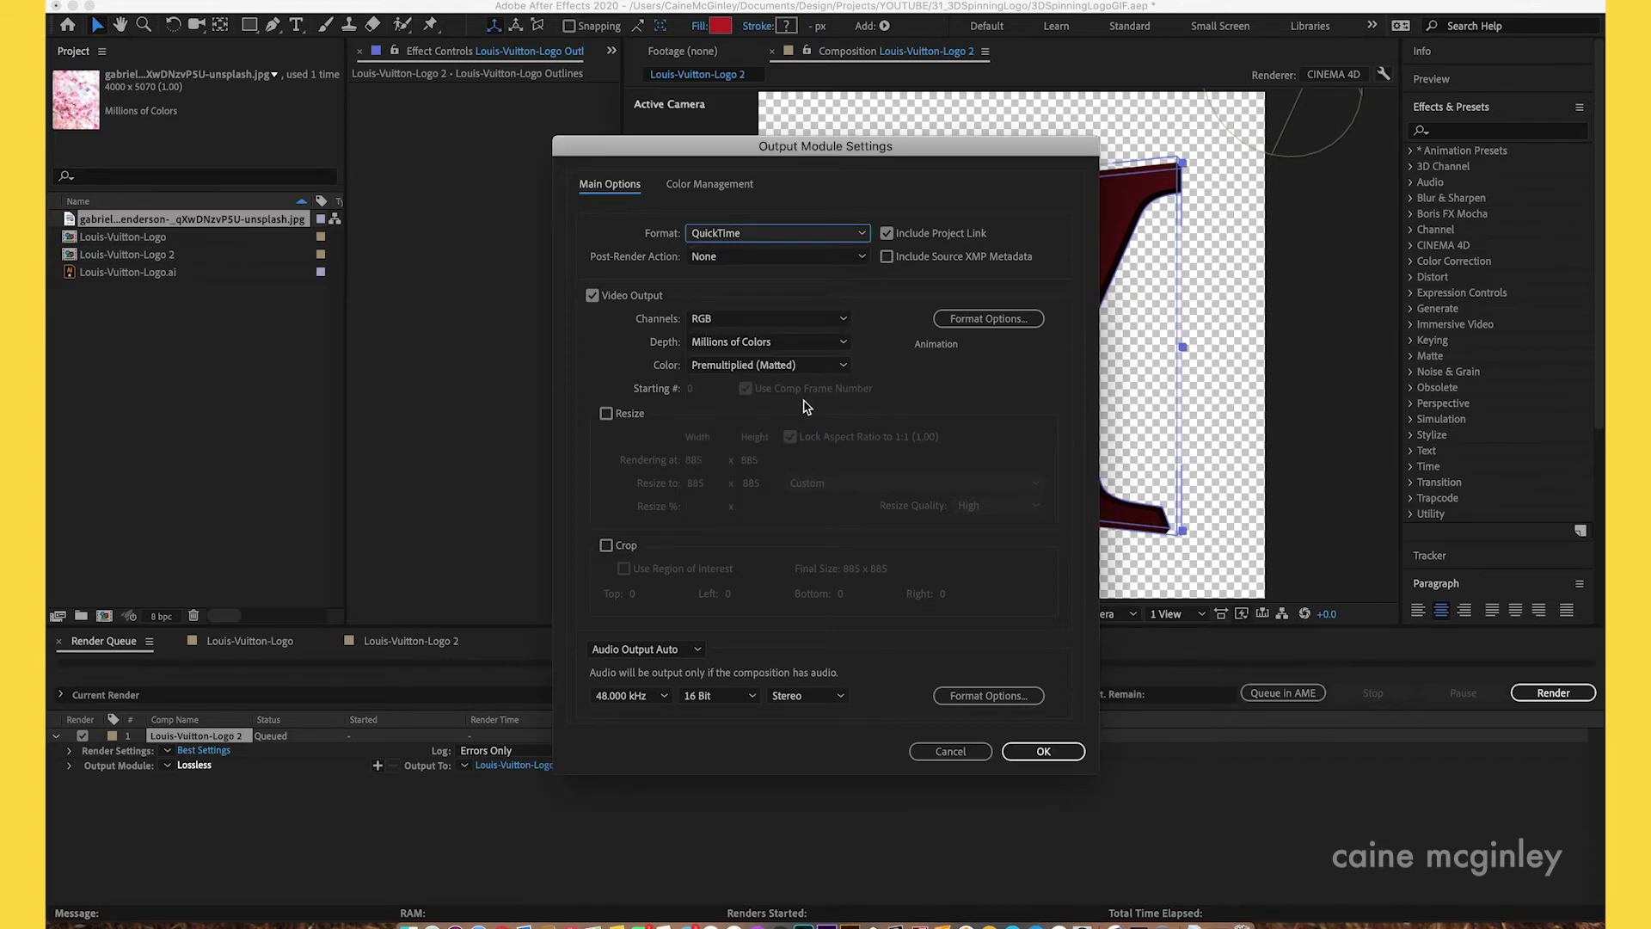
pyautogui.click(784, 326)
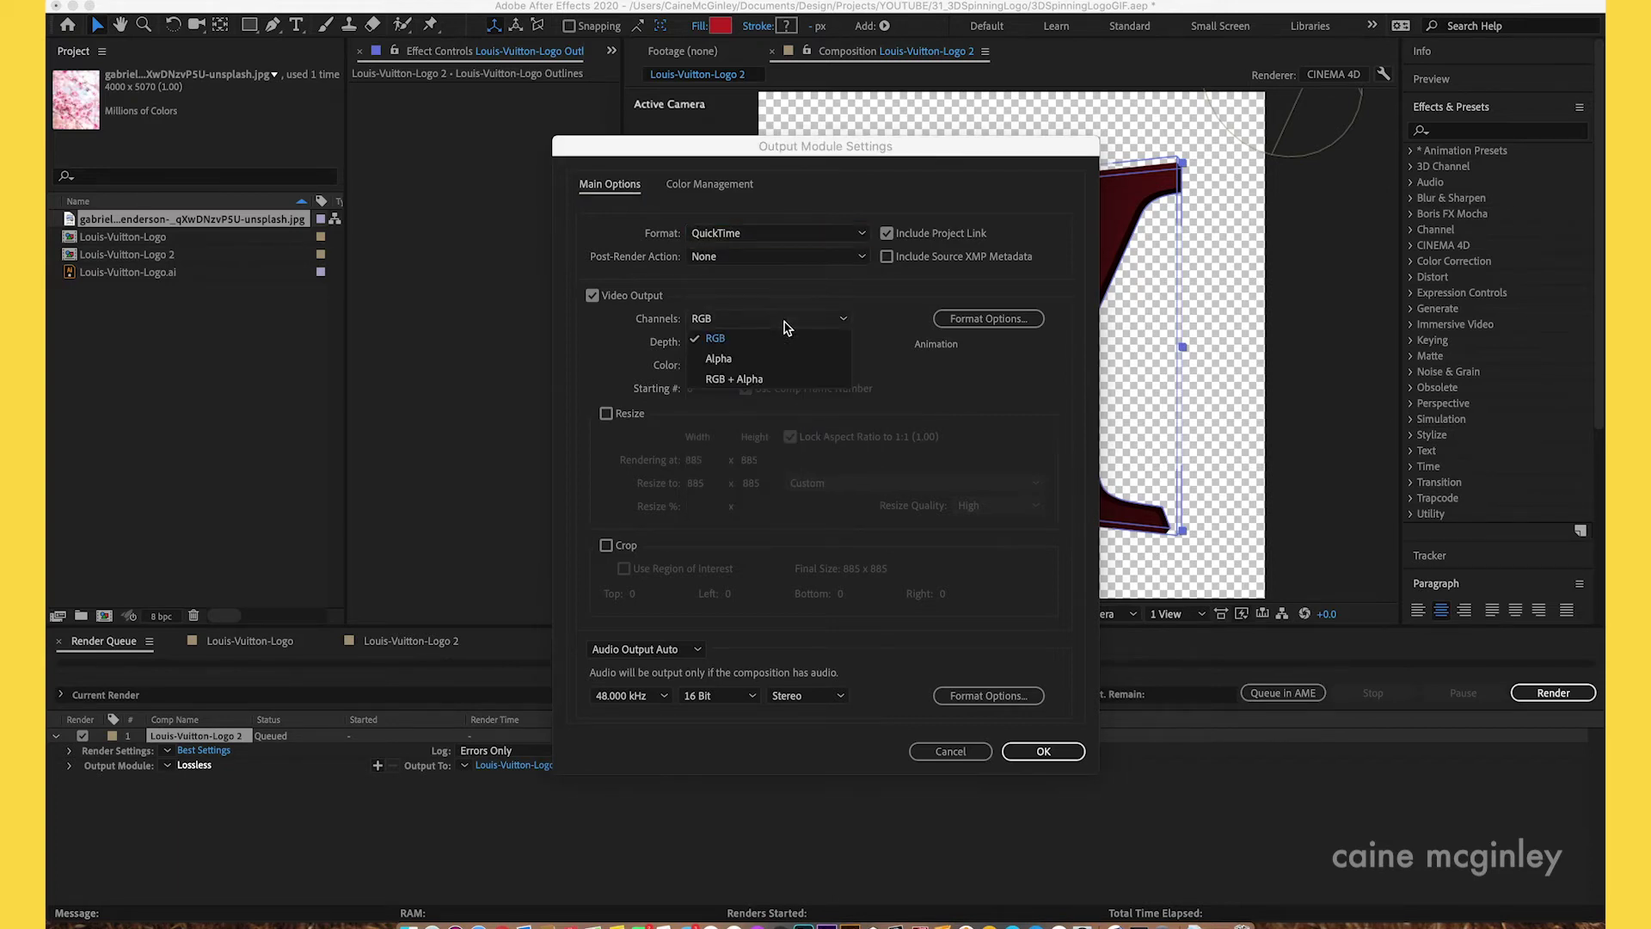
pyautogui.click(777, 379)
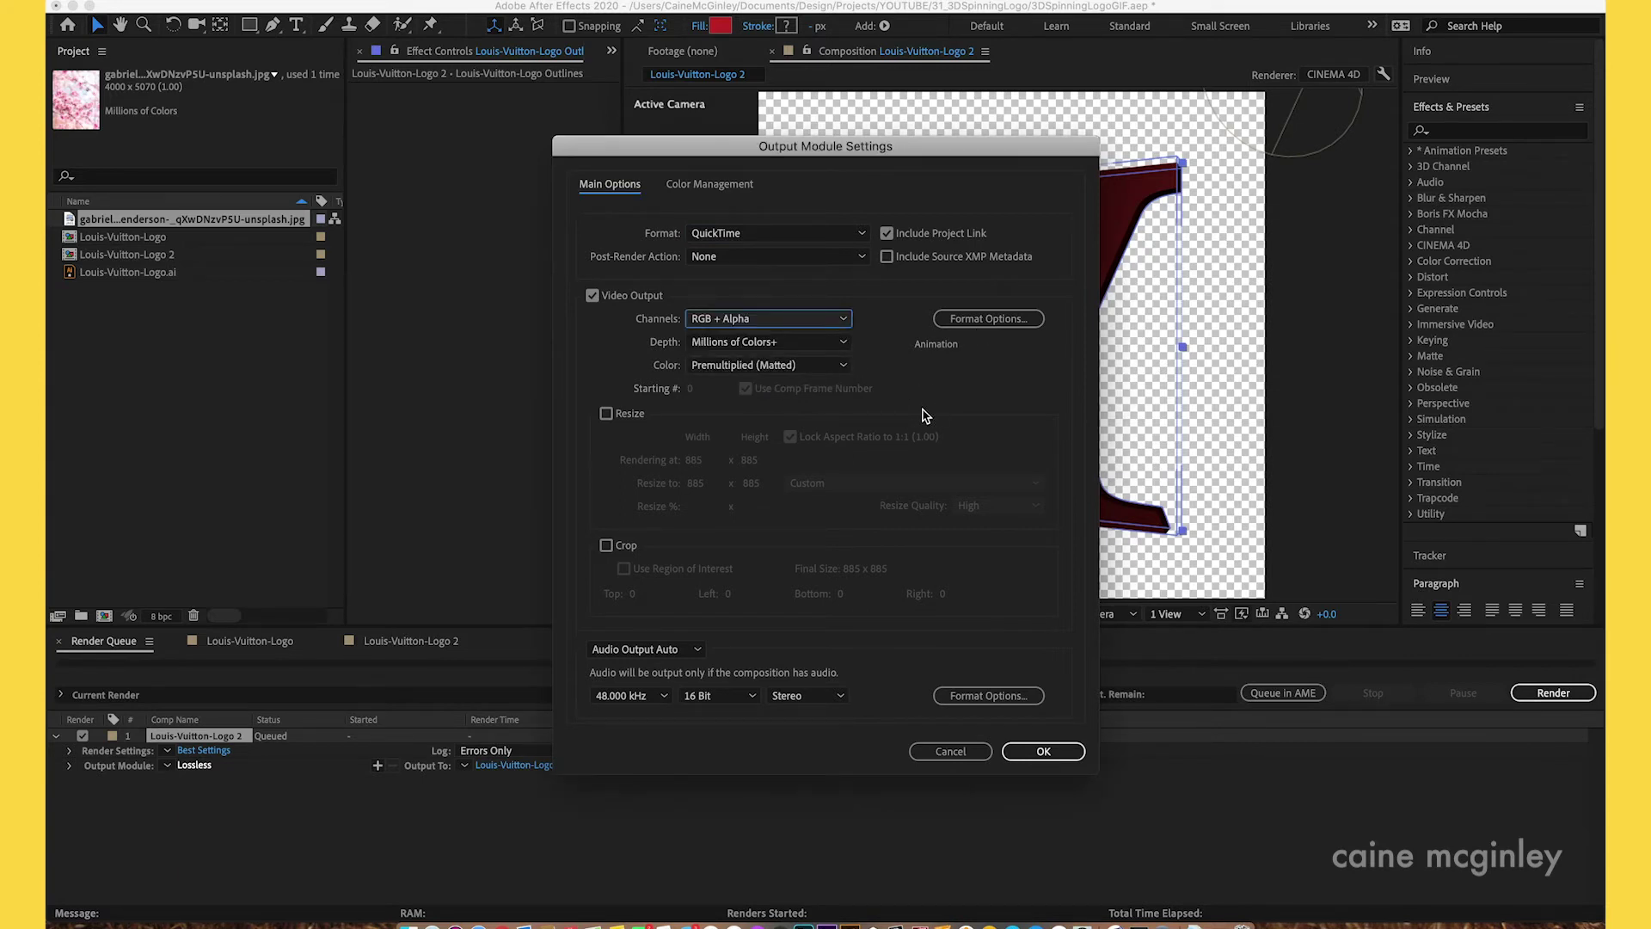
pyautogui.click(682, 651)
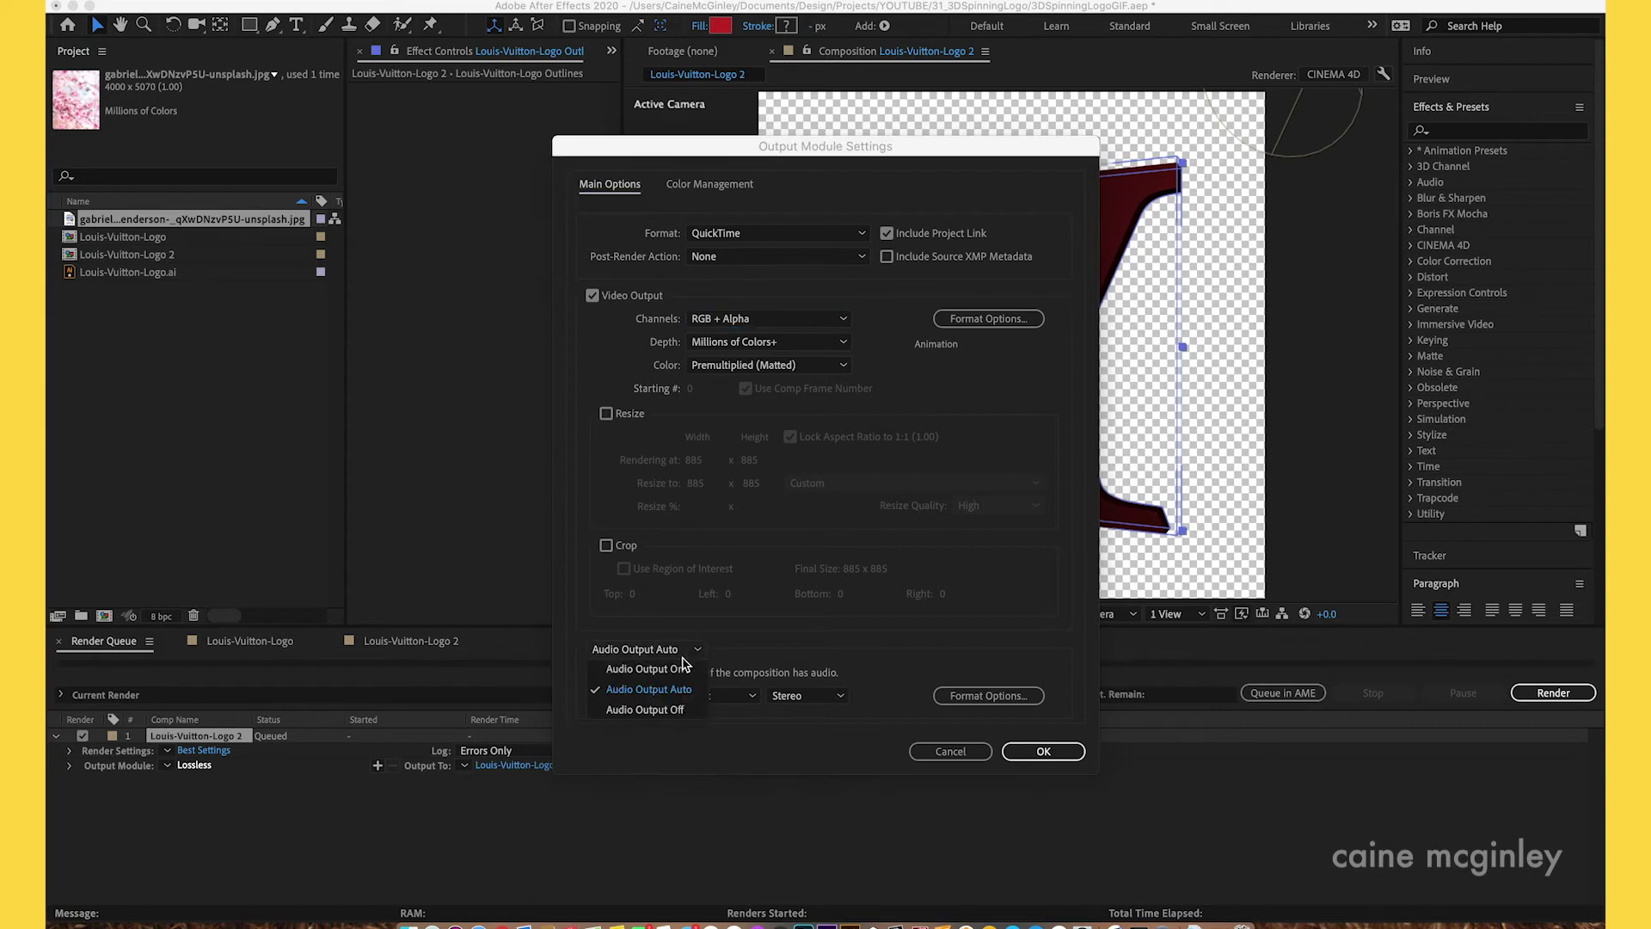
pyautogui.click(682, 708)
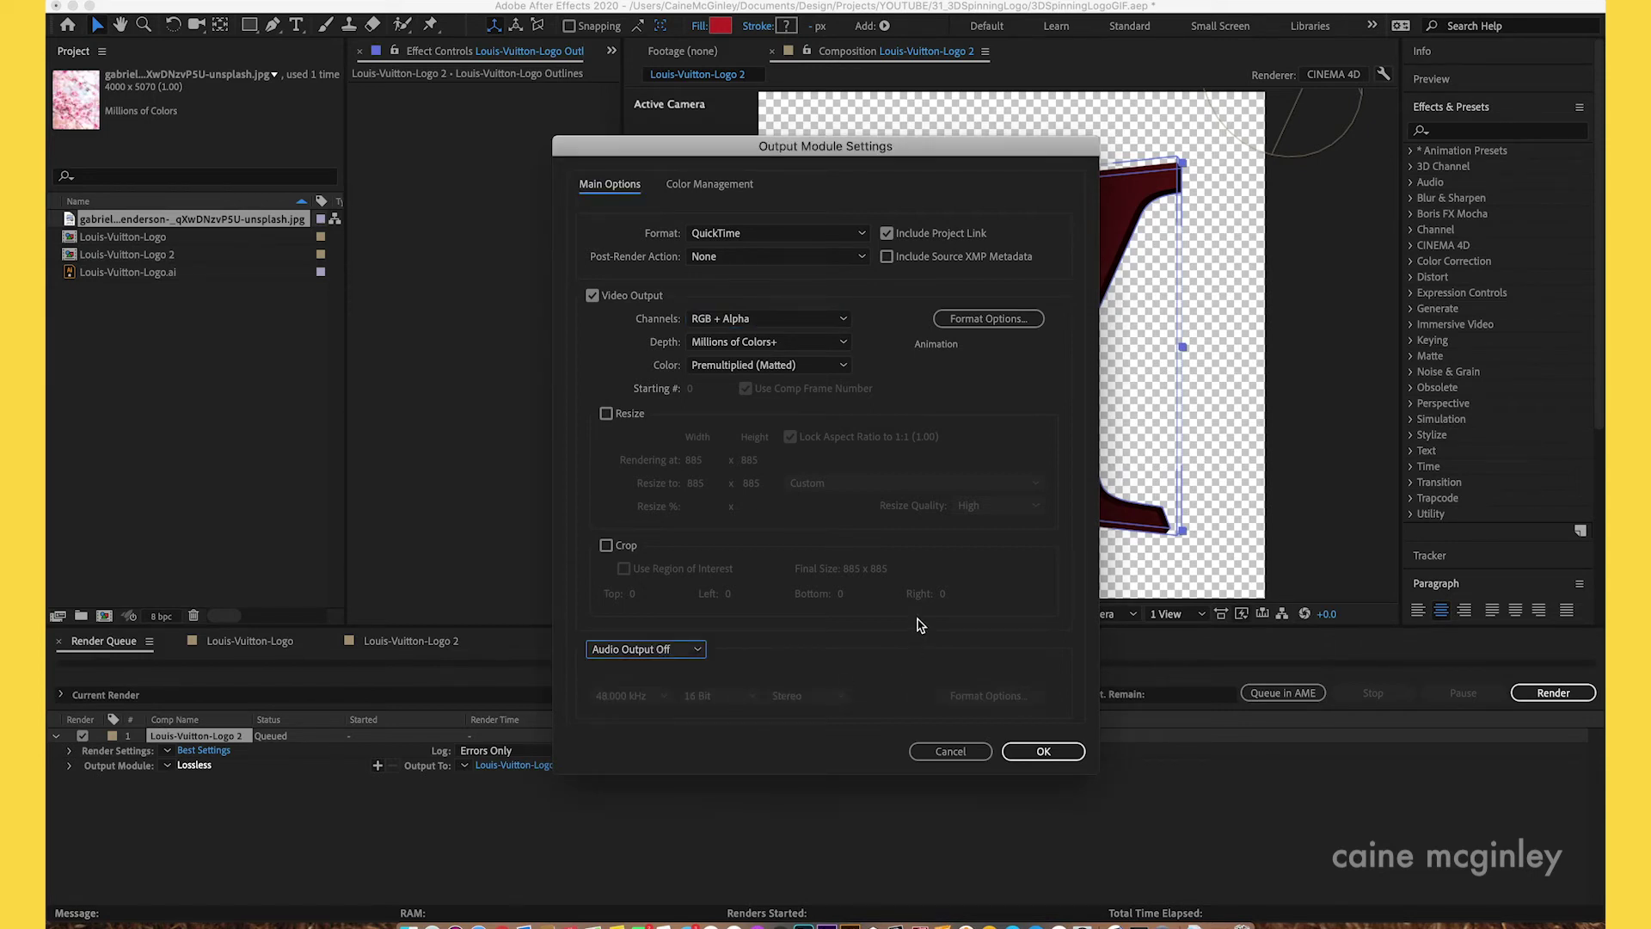
pyautogui.click(1041, 752)
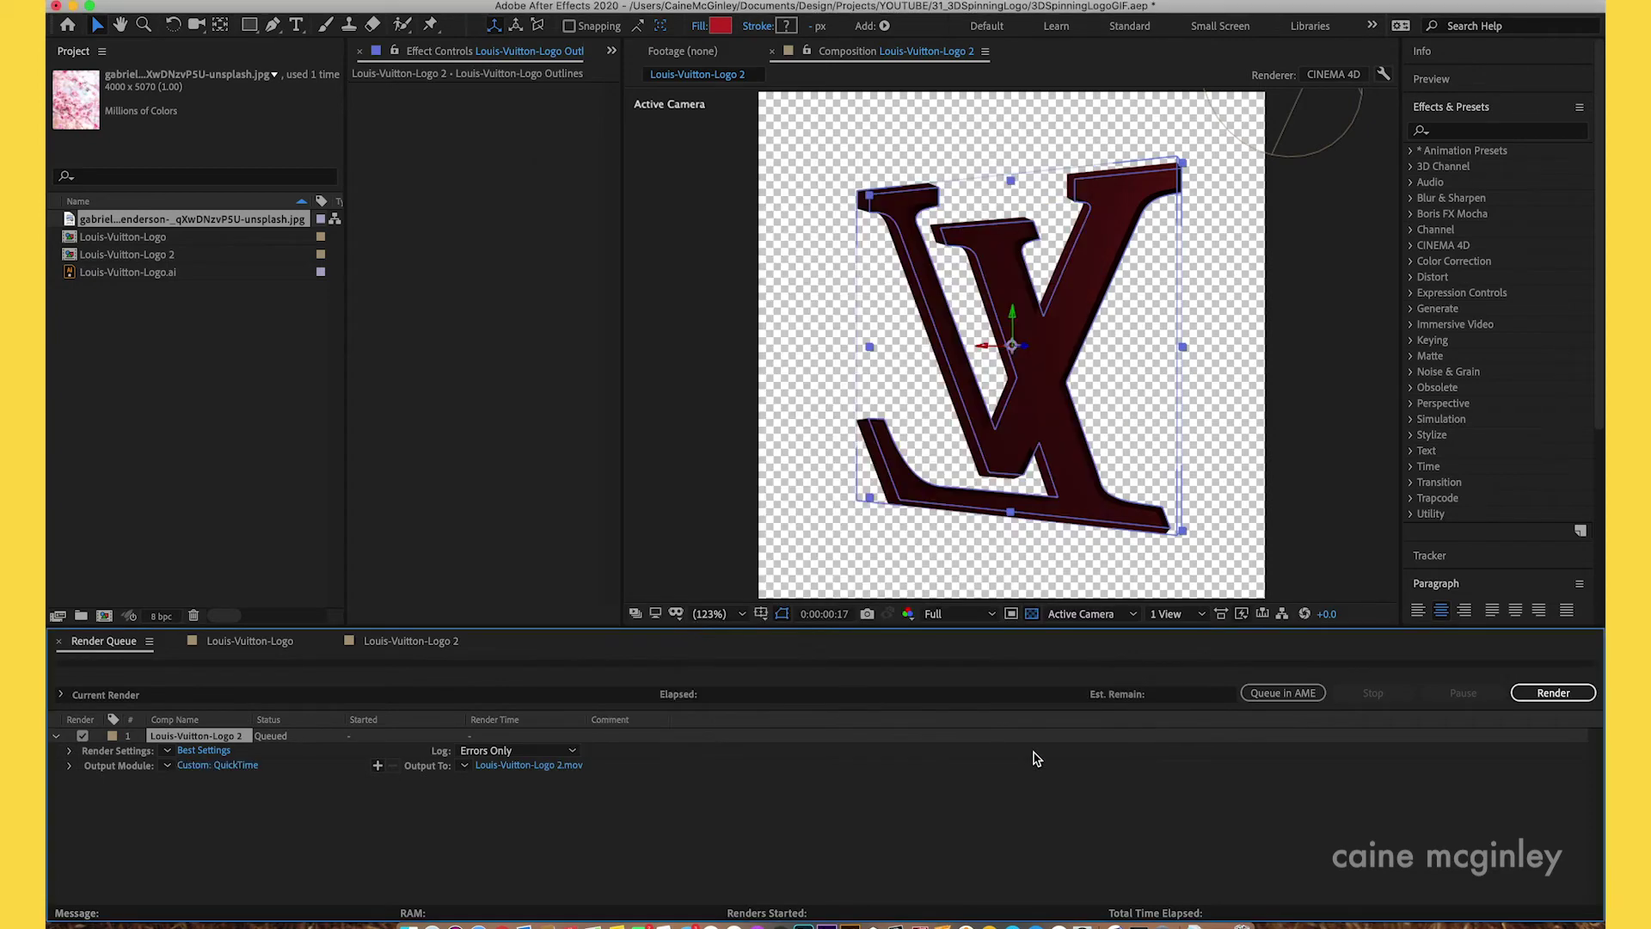
pyautogui.click(188, 751)
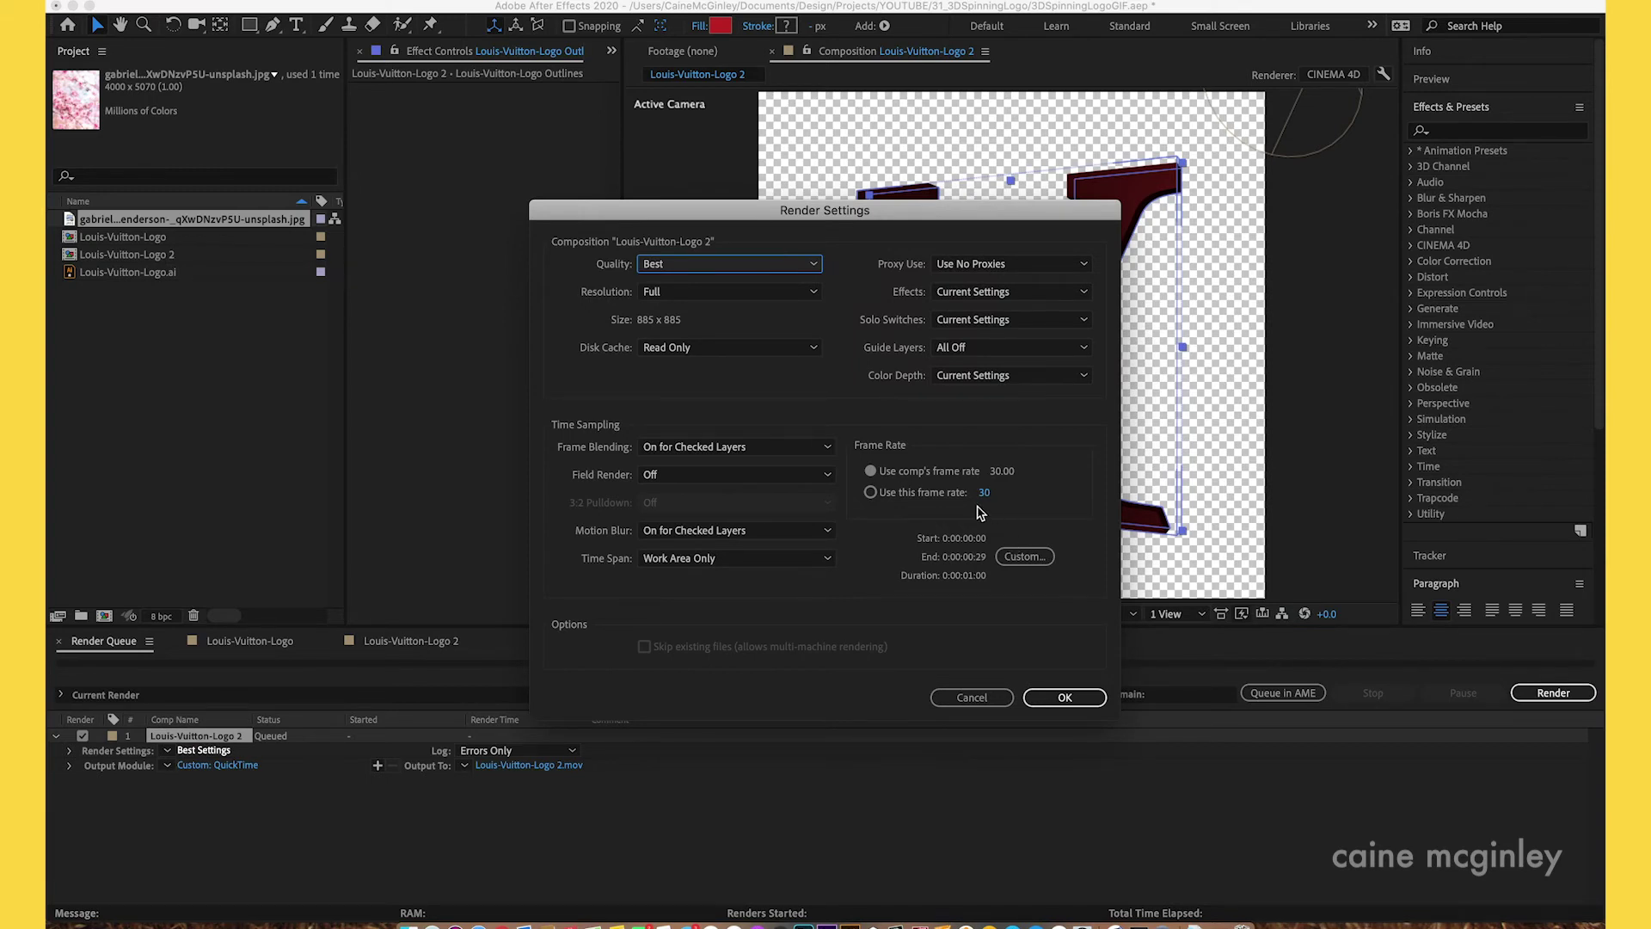
pyautogui.click(1056, 697)
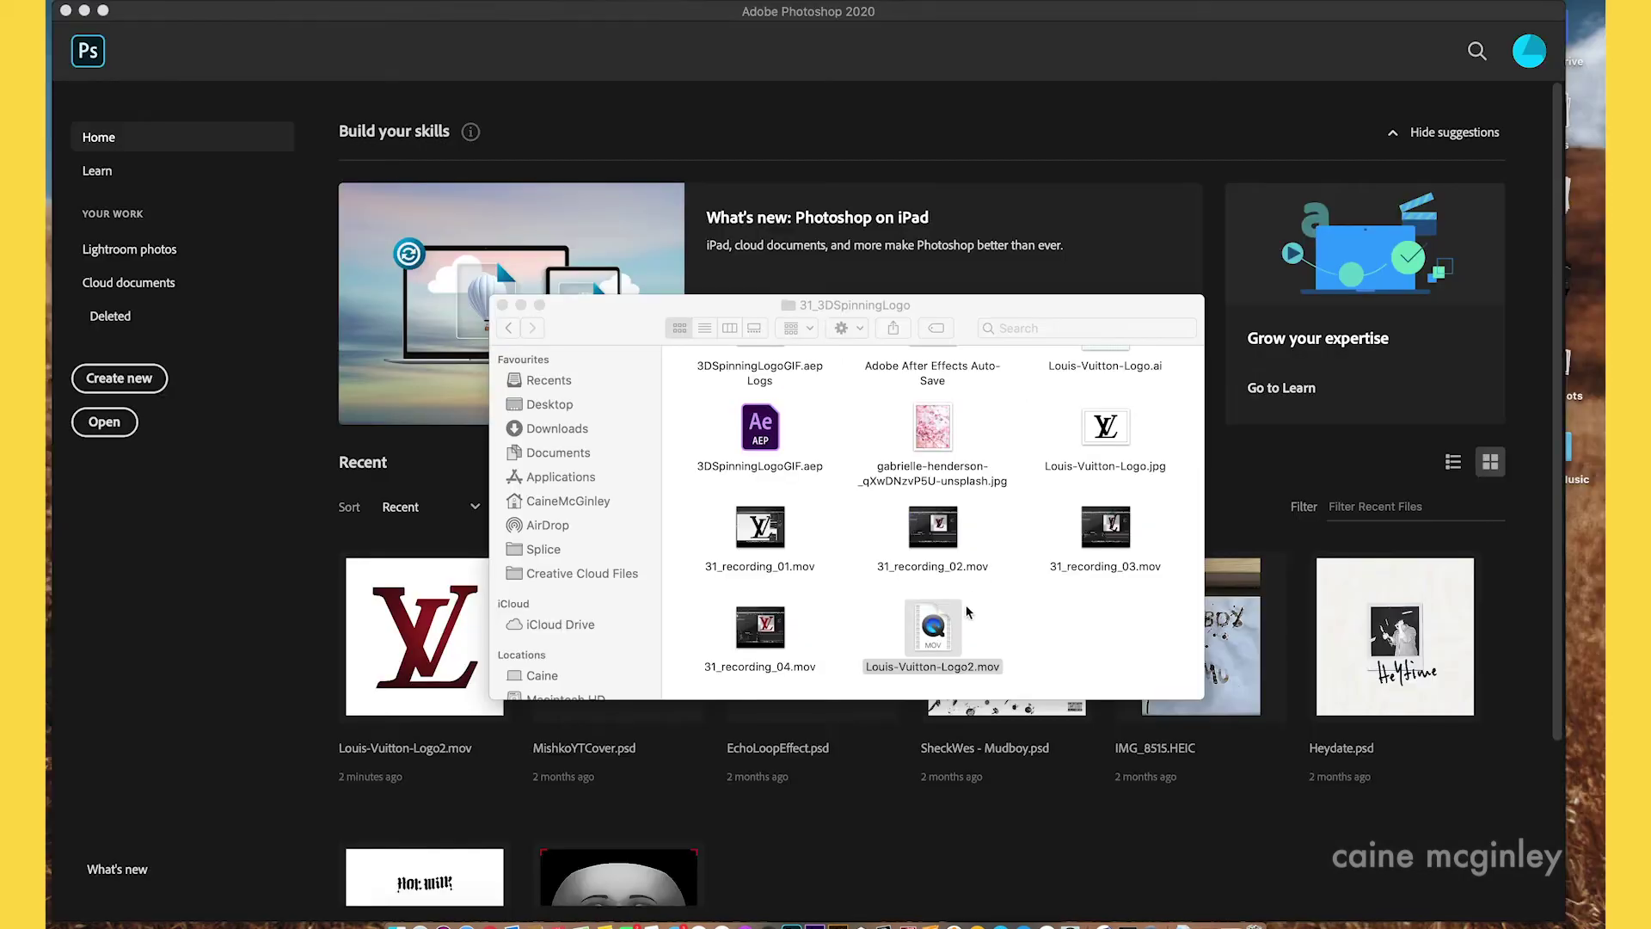
# - Open Louis-Vuitton-Logo2.mov in Photoshop, scrub through its frames and zoom the timeline to fit
pyautogui.moveTo(944, 641); pyautogui.dragTo(423, 496)
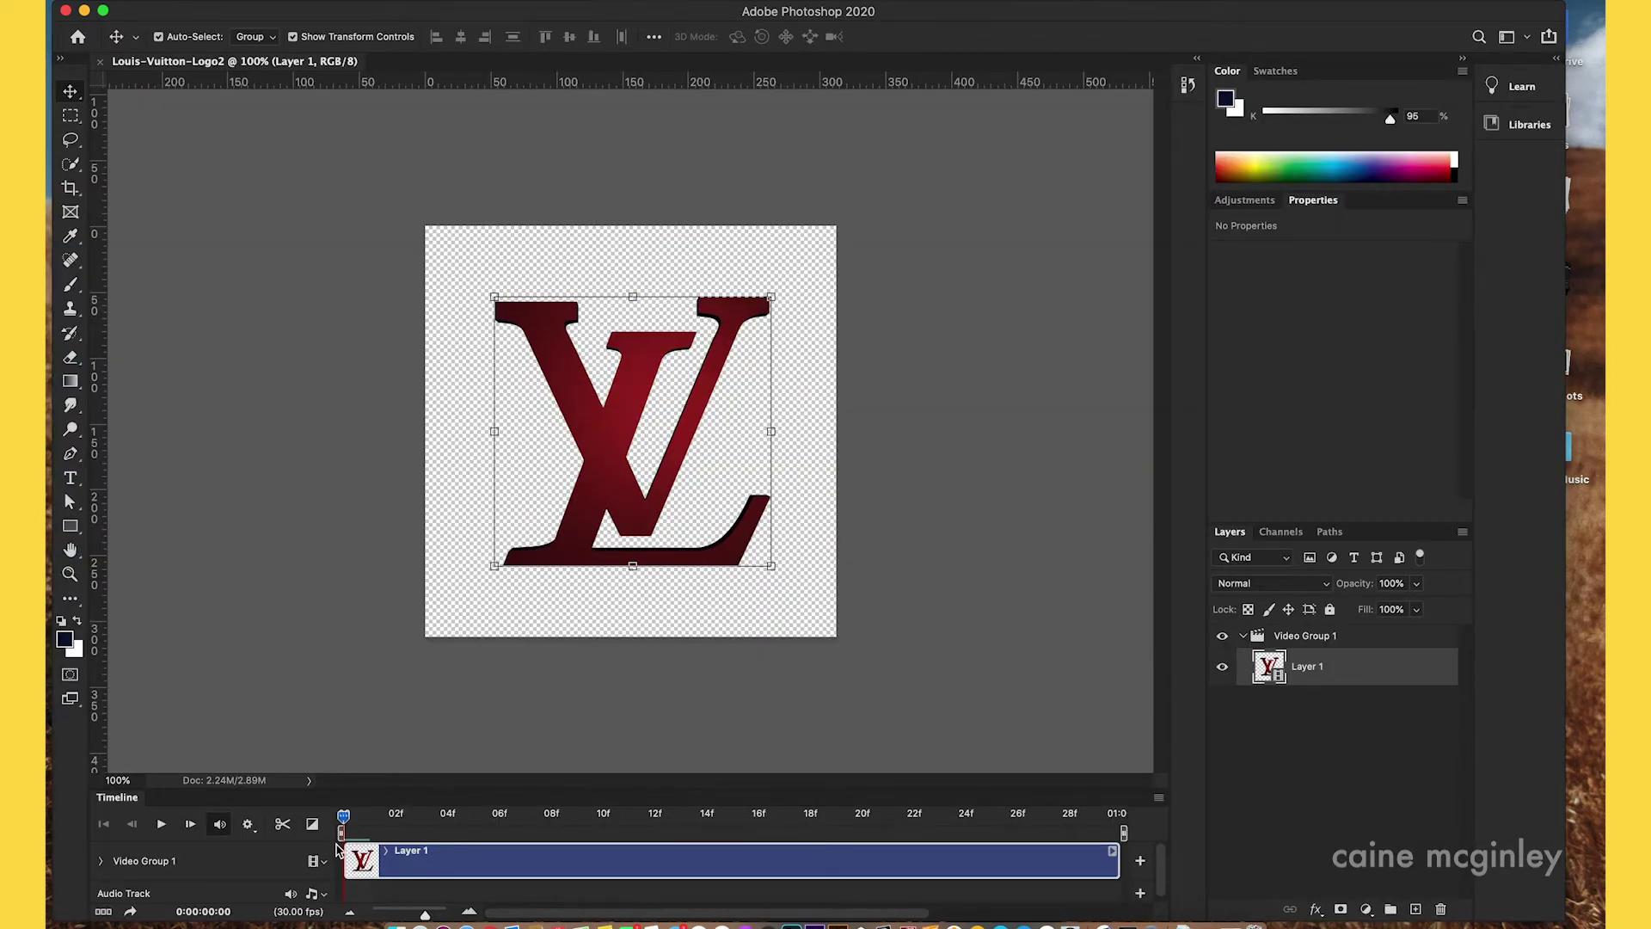
pyautogui.click(343, 821)
pyautogui.moveTo(343, 822)
pyautogui.mouseDown()
pyautogui.moveTo(1163, 841)
pyautogui.moveTo(344, 832)
pyautogui.mouseUp()
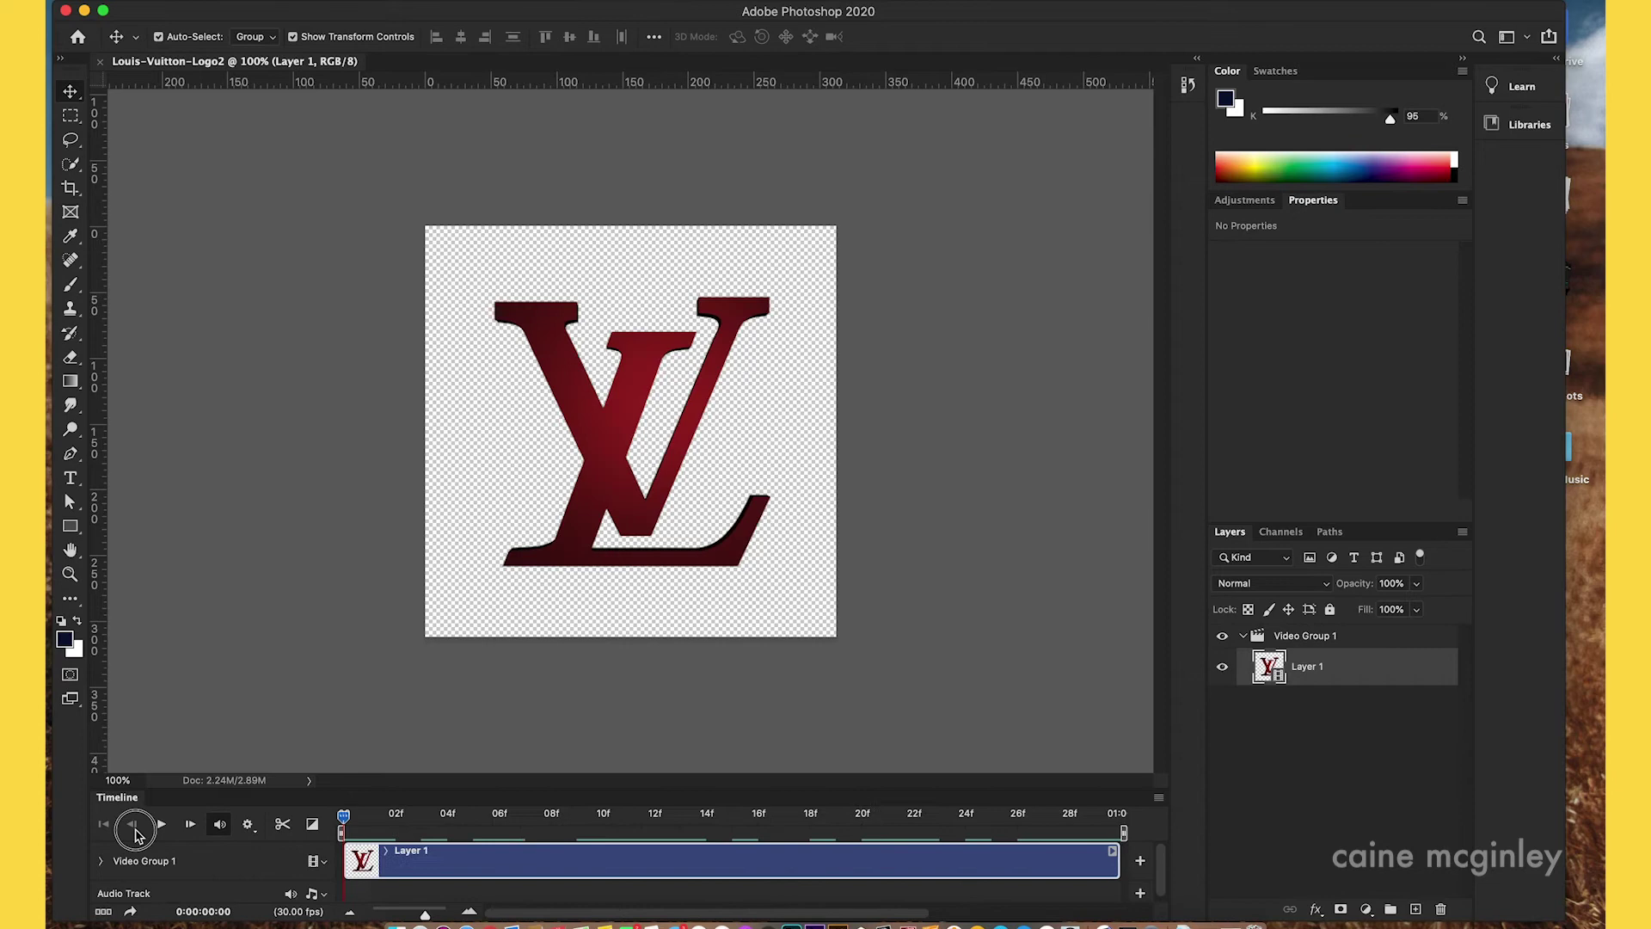
pyautogui.click(351, 917)
pyautogui.click(351, 917)
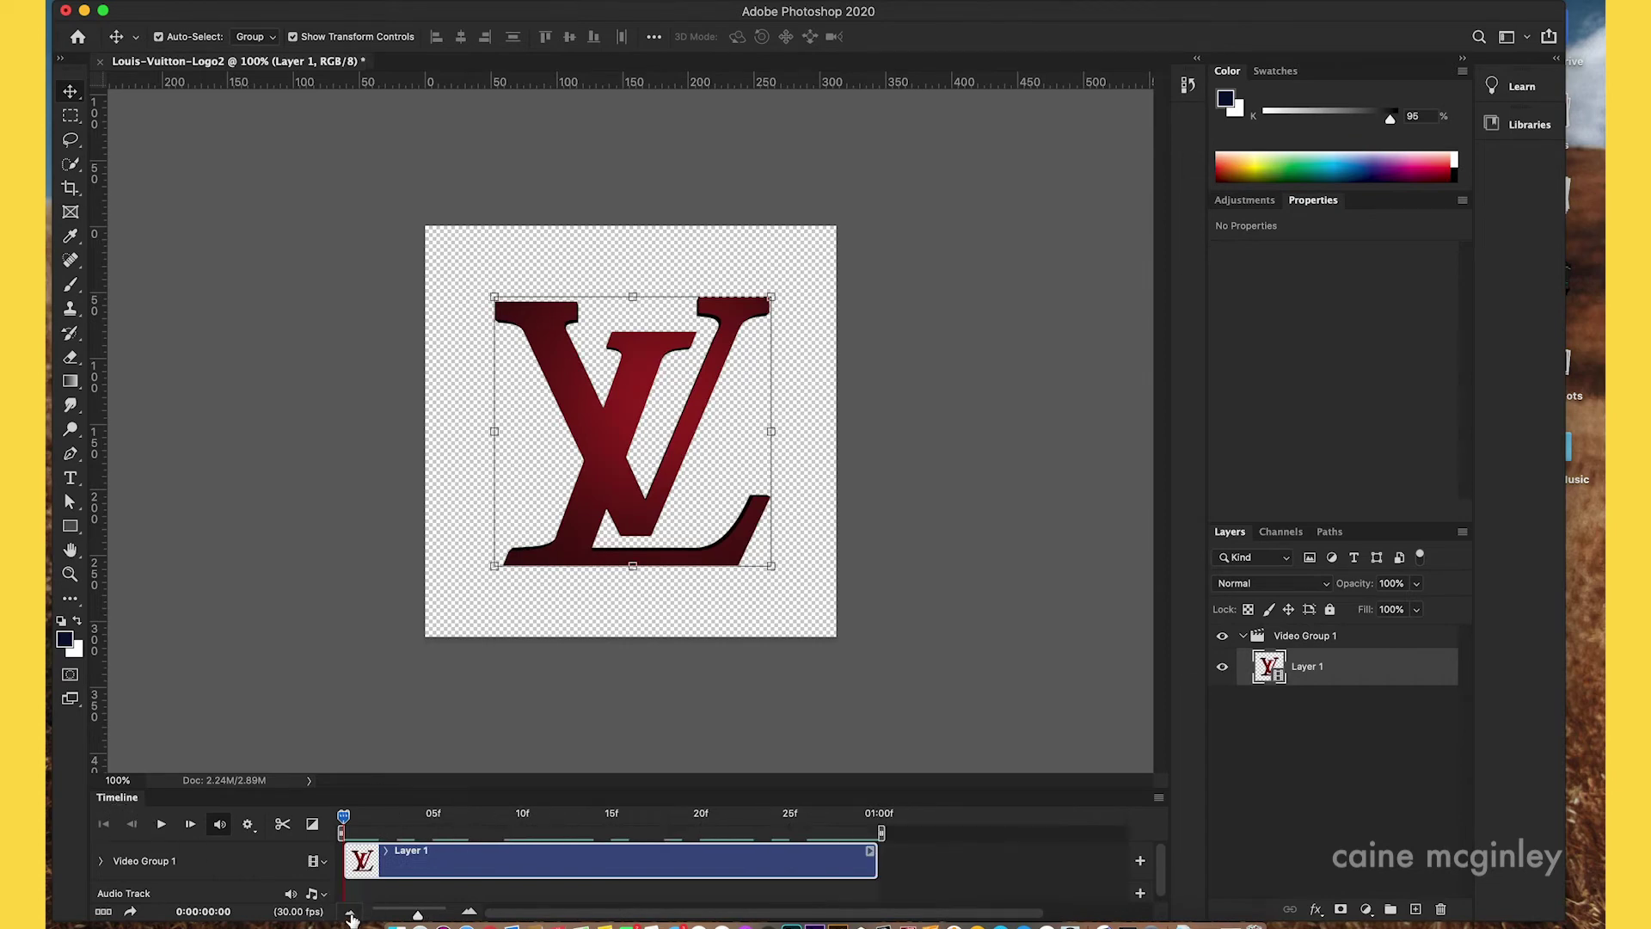
pyautogui.click(351, 917)
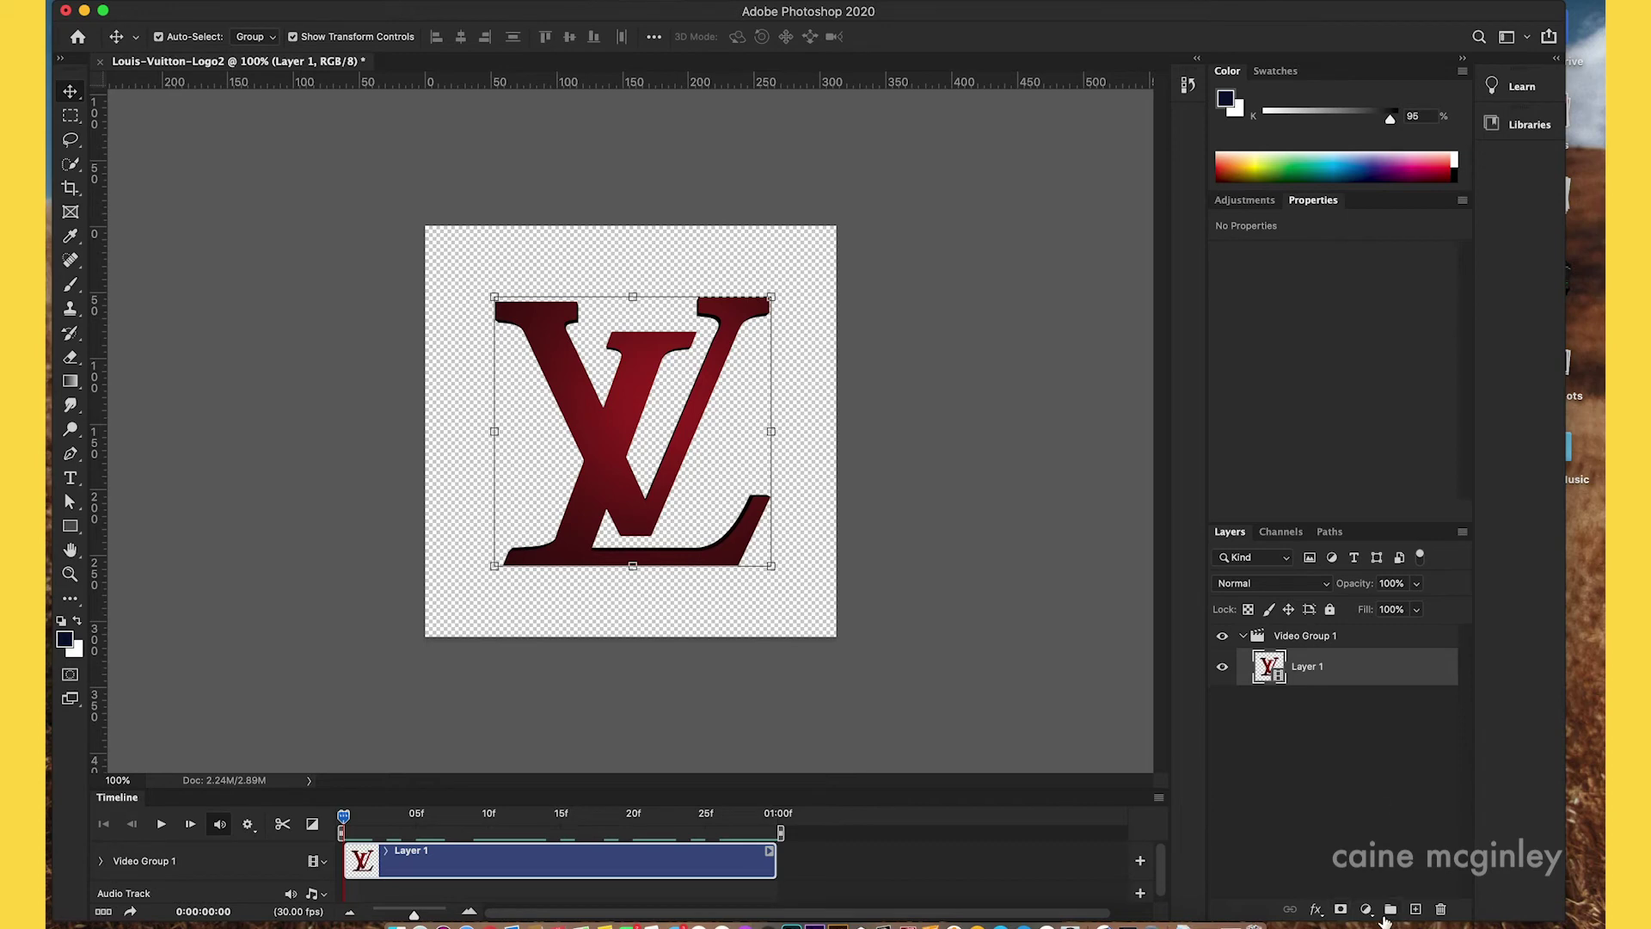
# - Add a Gradient Map adjustment layer using the Spectrum gradient preset
pyautogui.click(1367, 911)
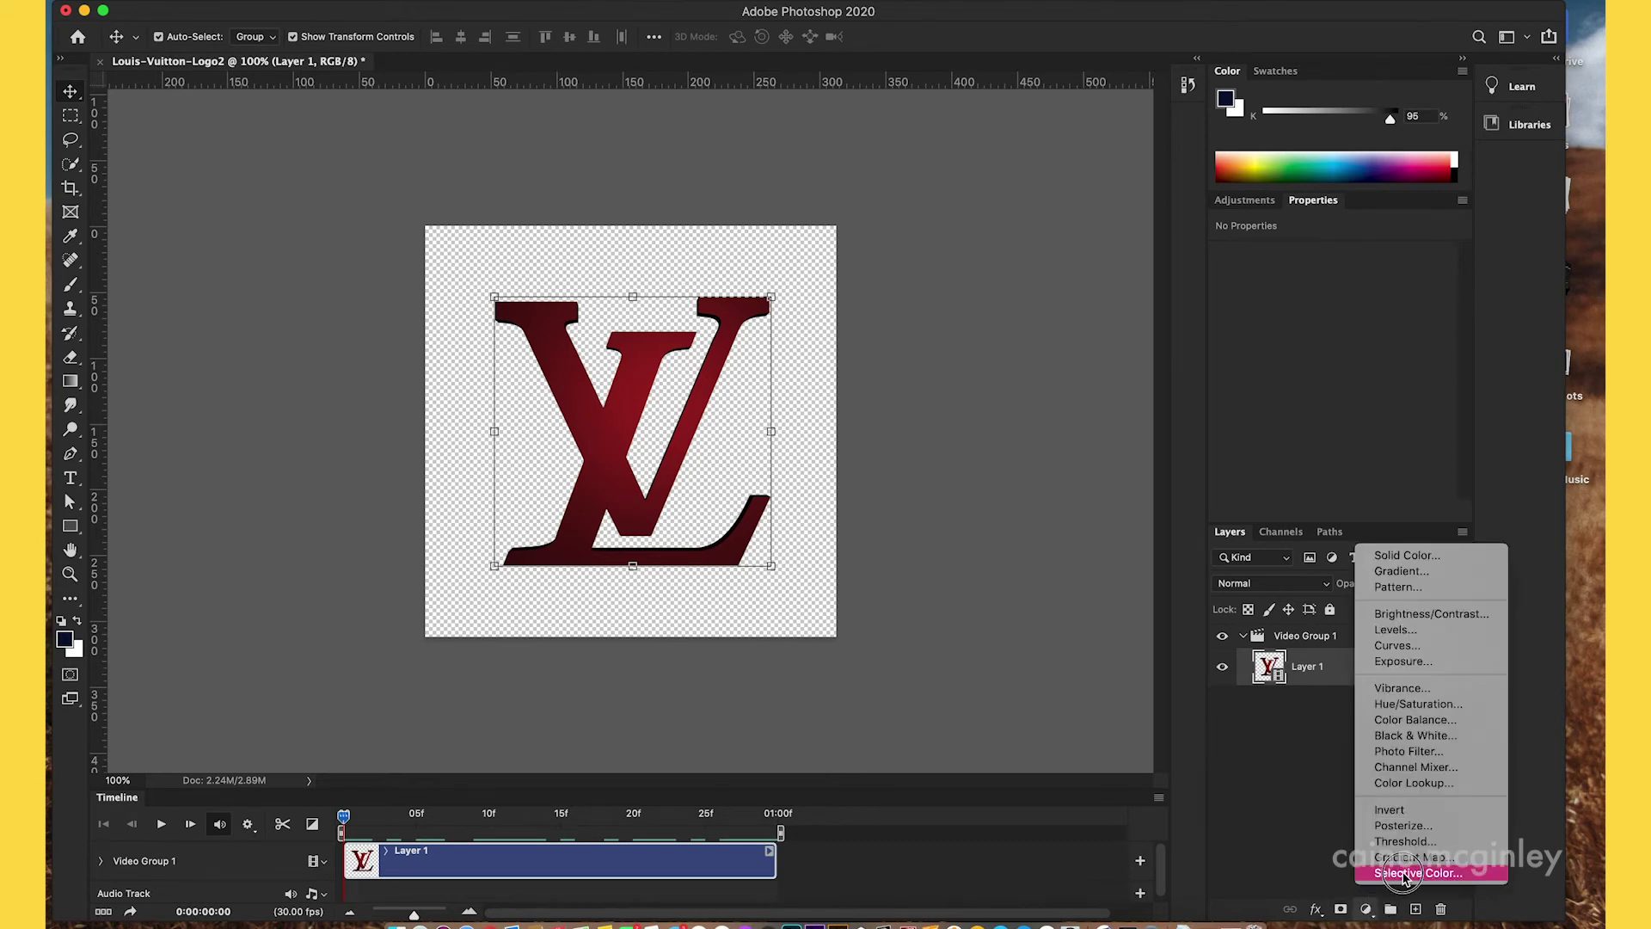
pyautogui.click(1411, 868)
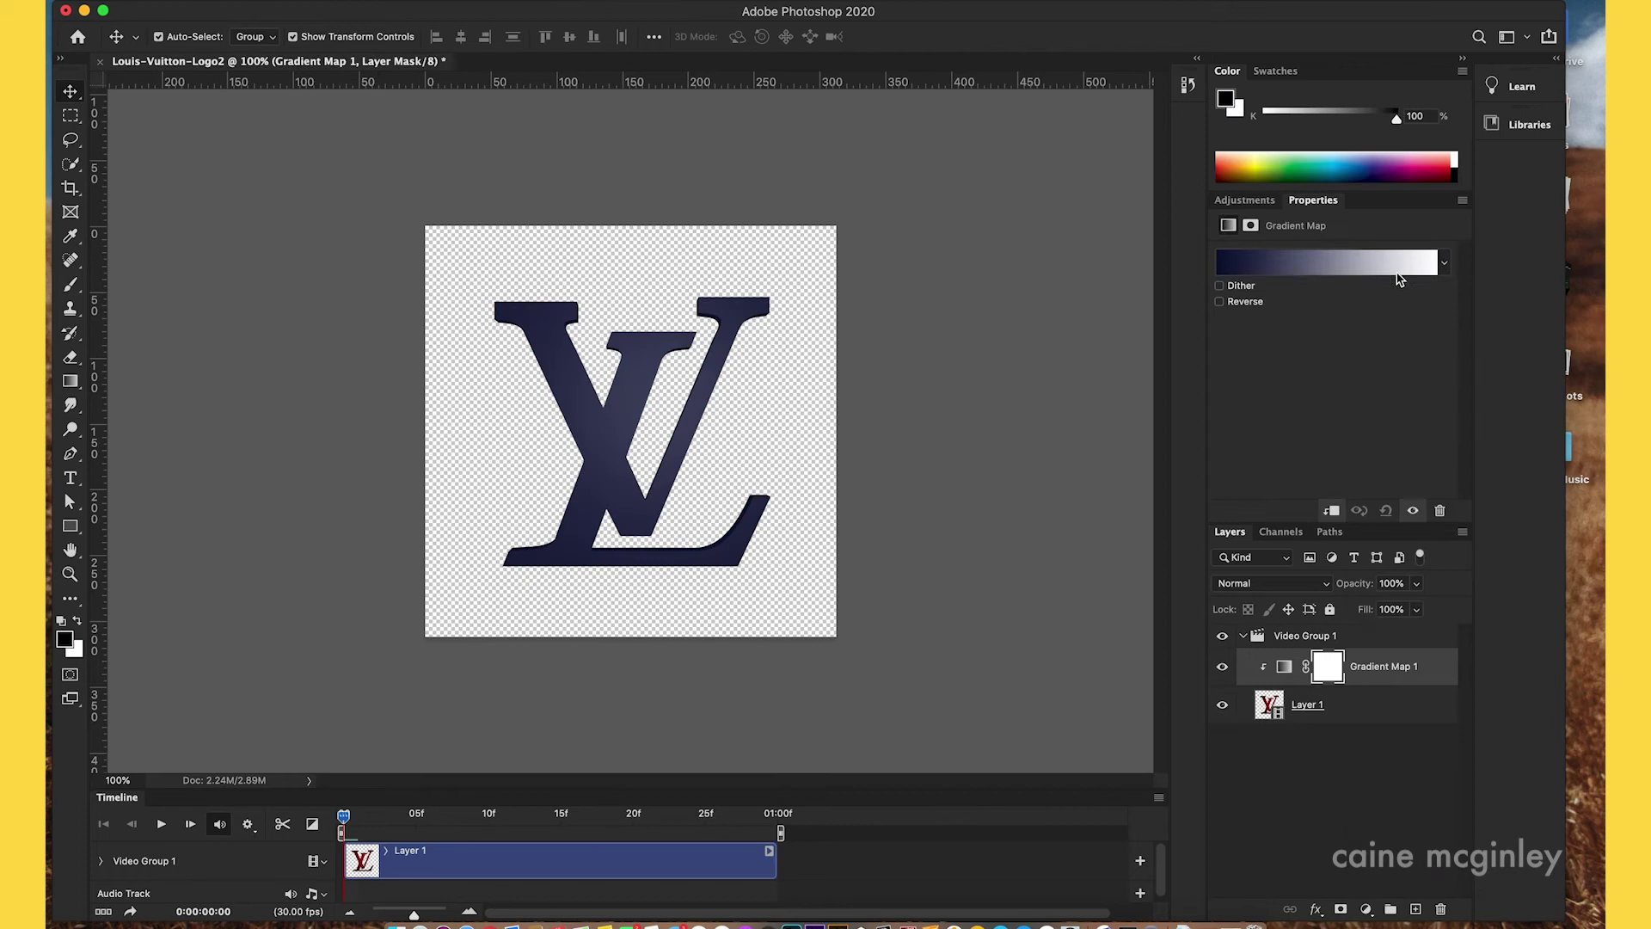
pyautogui.click(1417, 272)
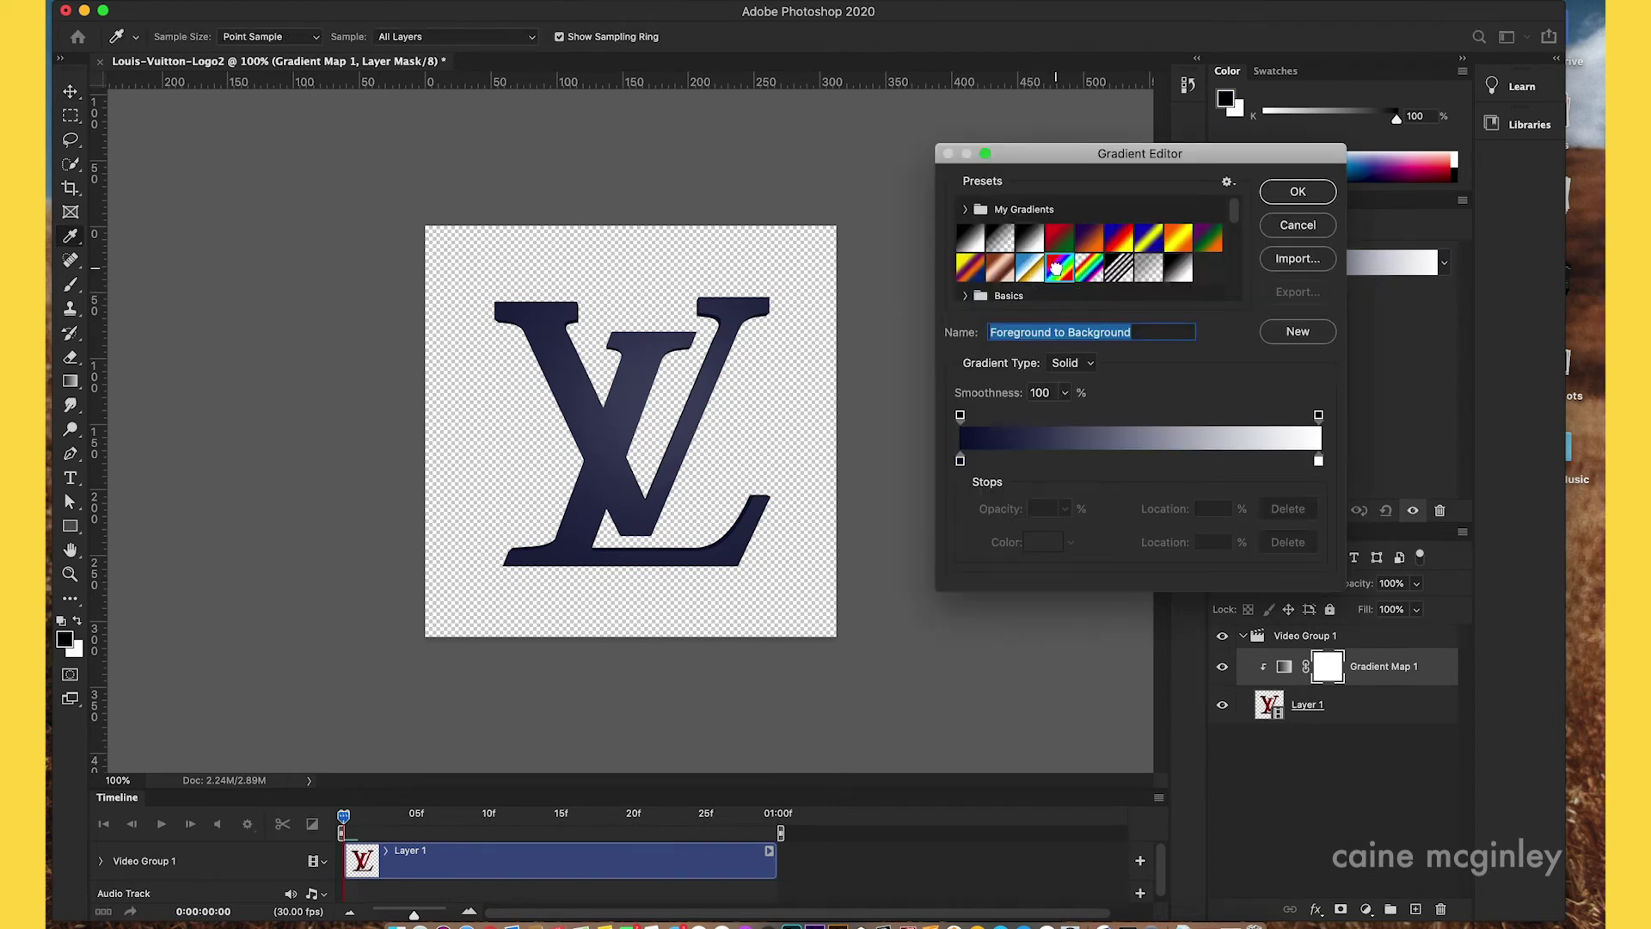
pyautogui.click(1058, 269)
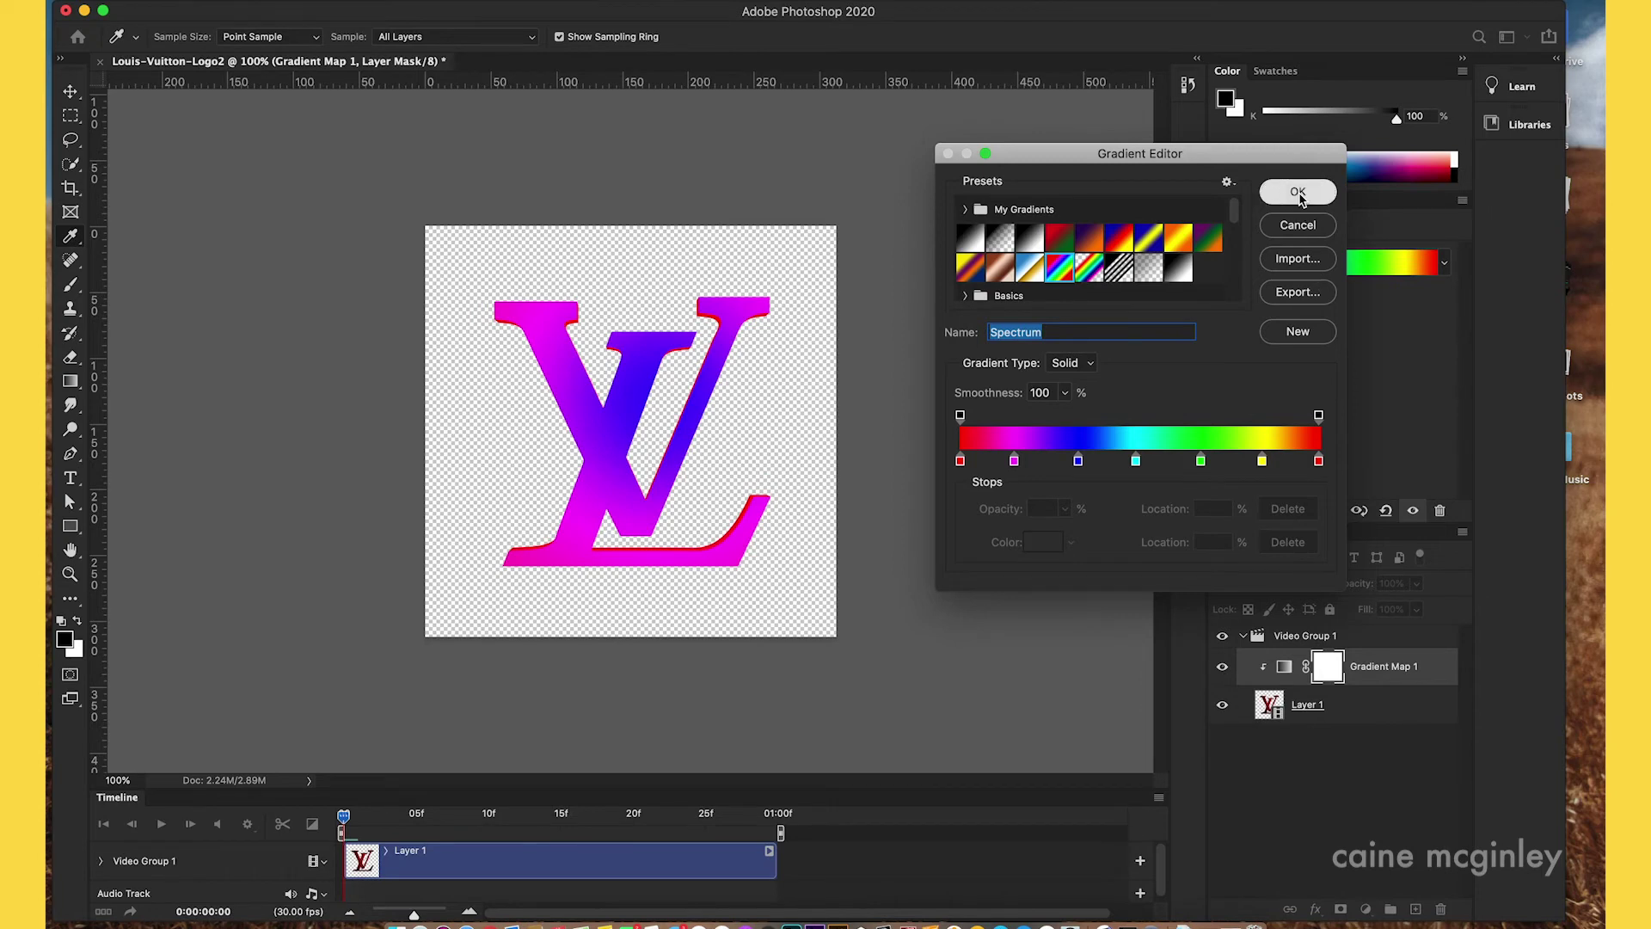
pyautogui.click(1298, 193)
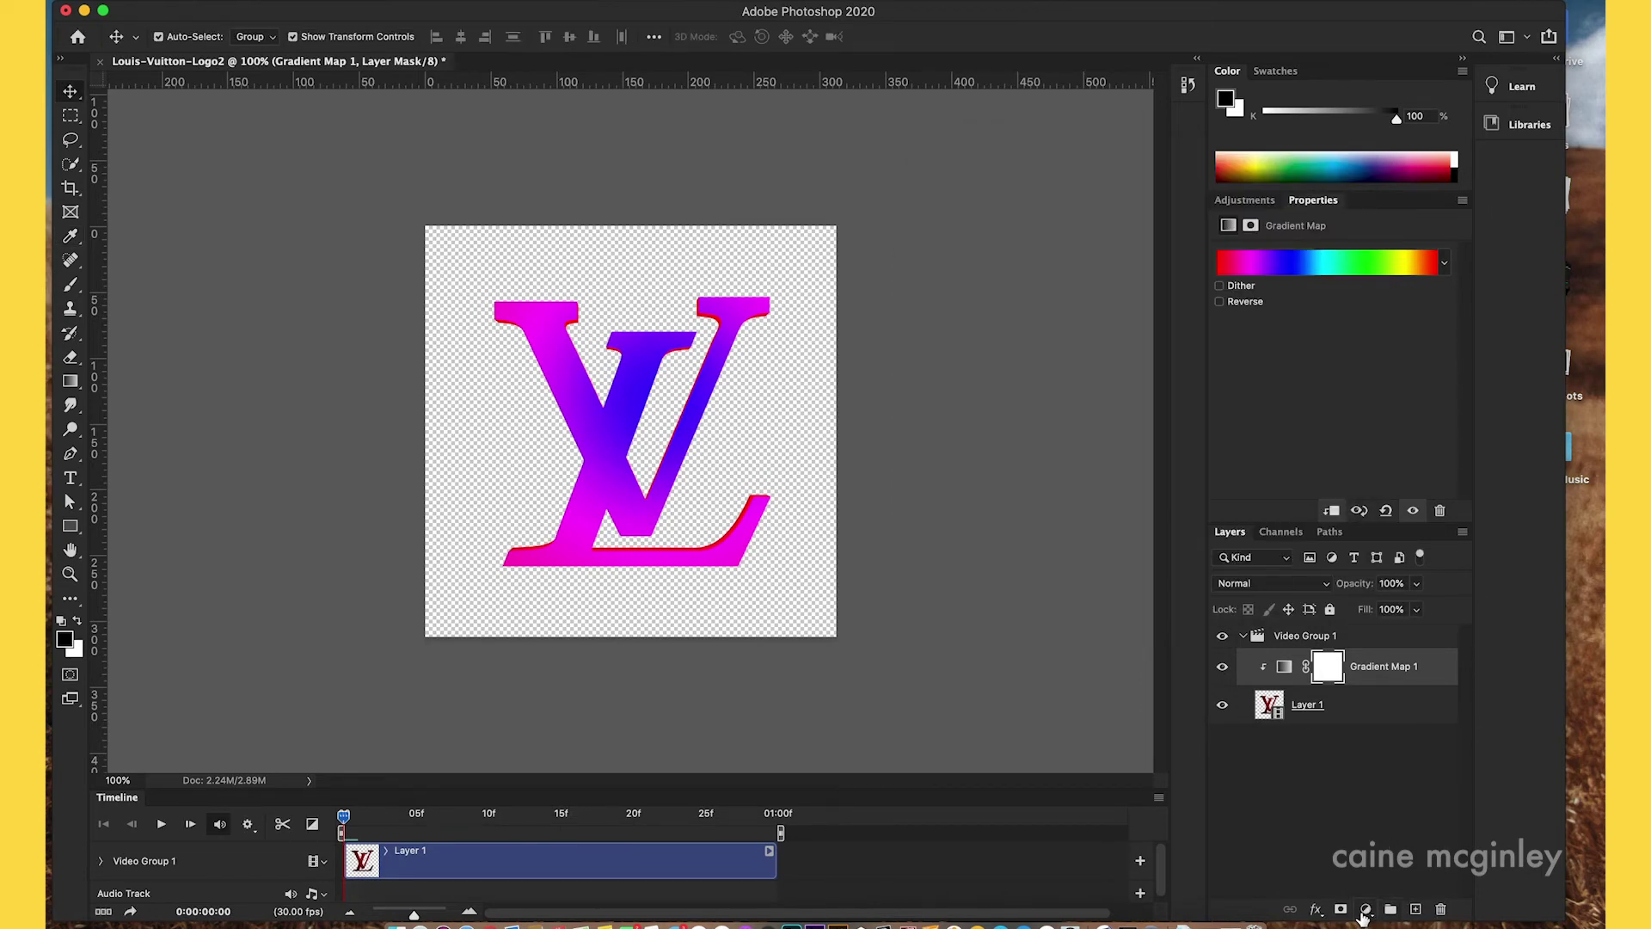
# - Add a Curves adjustment layer and bend it into an S-curve for more contrast
pyautogui.click(1365, 910)
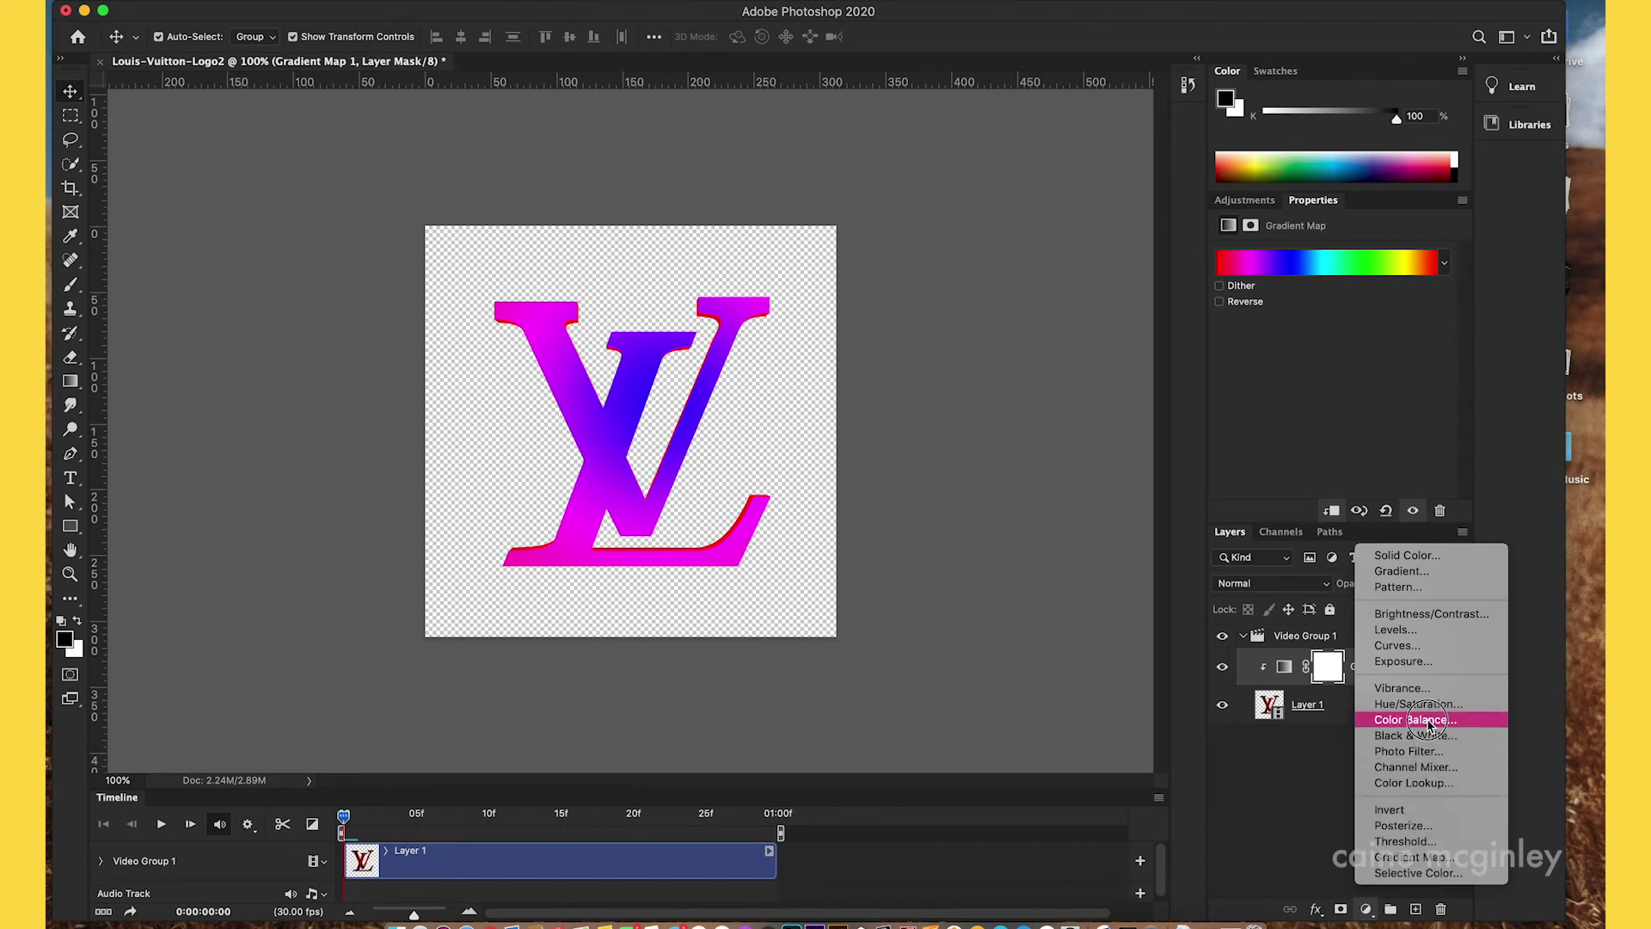
pyautogui.click(1423, 645)
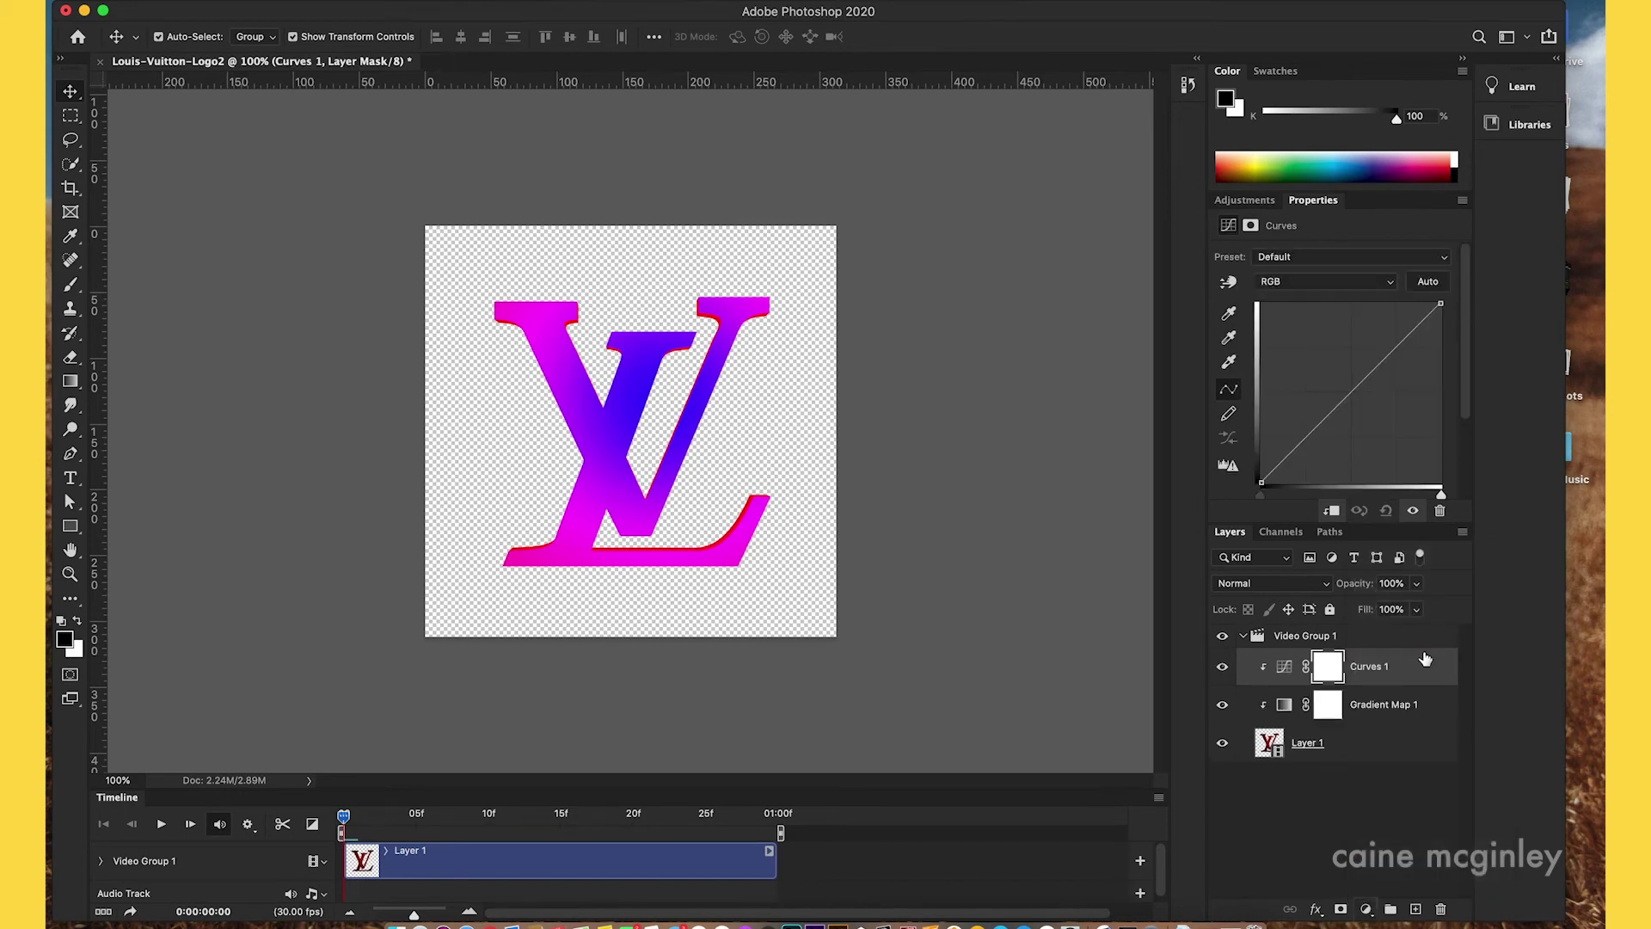
pyautogui.moveTo(1290, 443); pyautogui.dragTo(1308, 448)
pyautogui.moveTo(1416, 356)
pyautogui.mouseDown()
pyautogui.moveTo(1382, 343)
pyautogui.moveTo(1423, 365)
pyautogui.mouseUp()
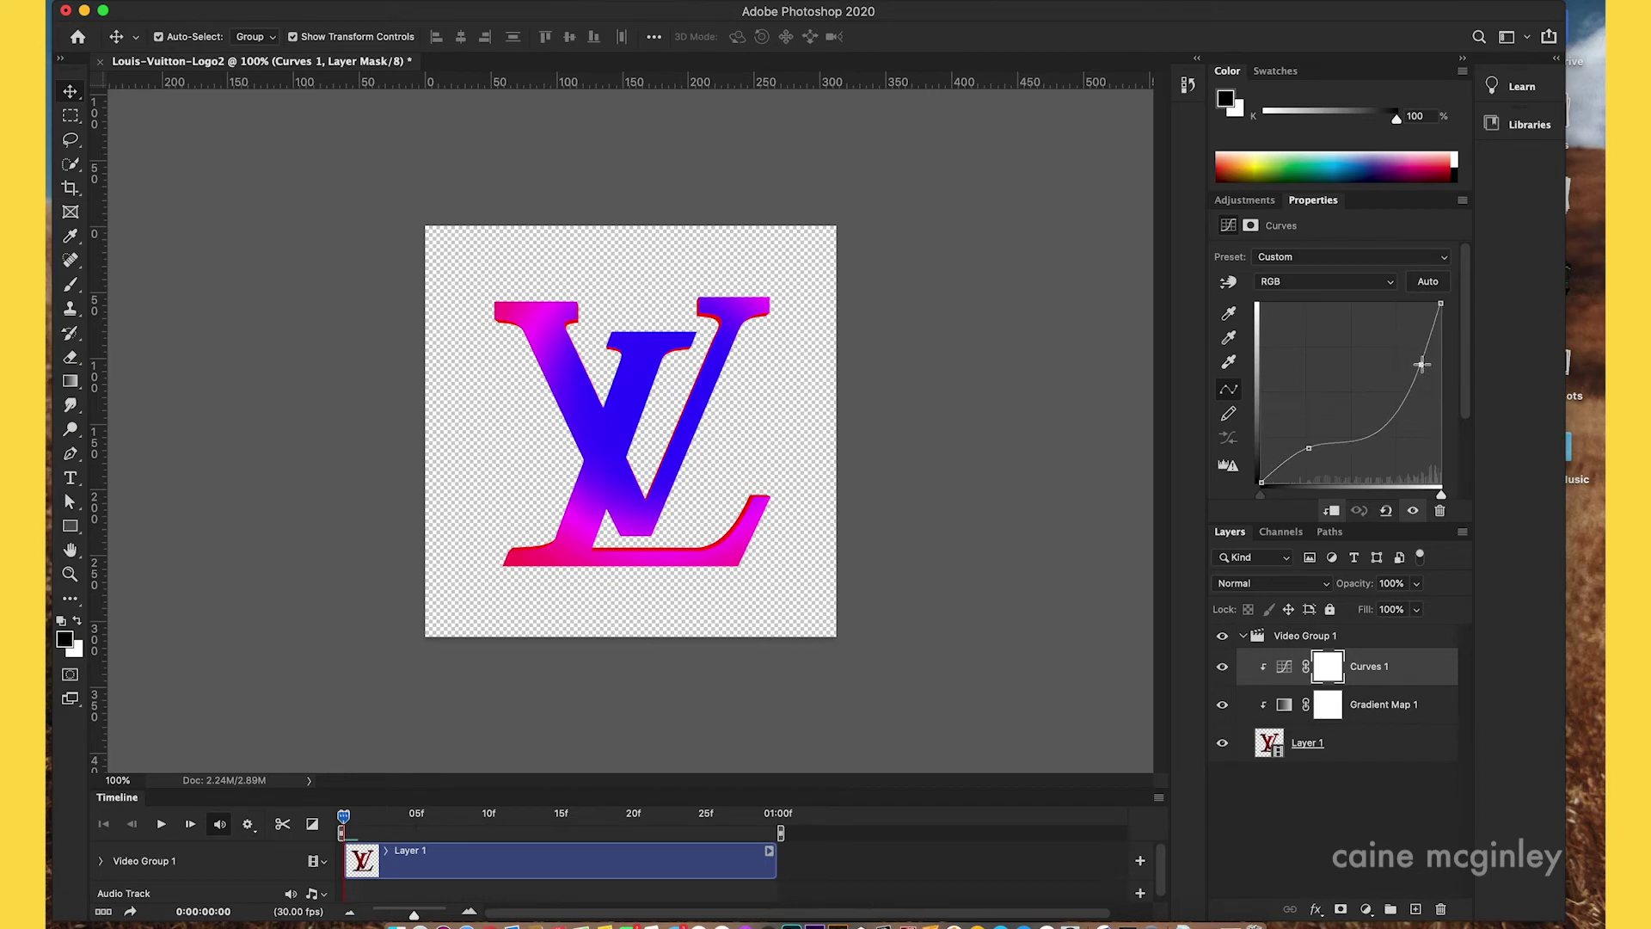
# - Apply Uniform Add Noise (2.45%) to Layer 1, then scrub the timeline to check the frames
pyautogui.click(1380, 760)
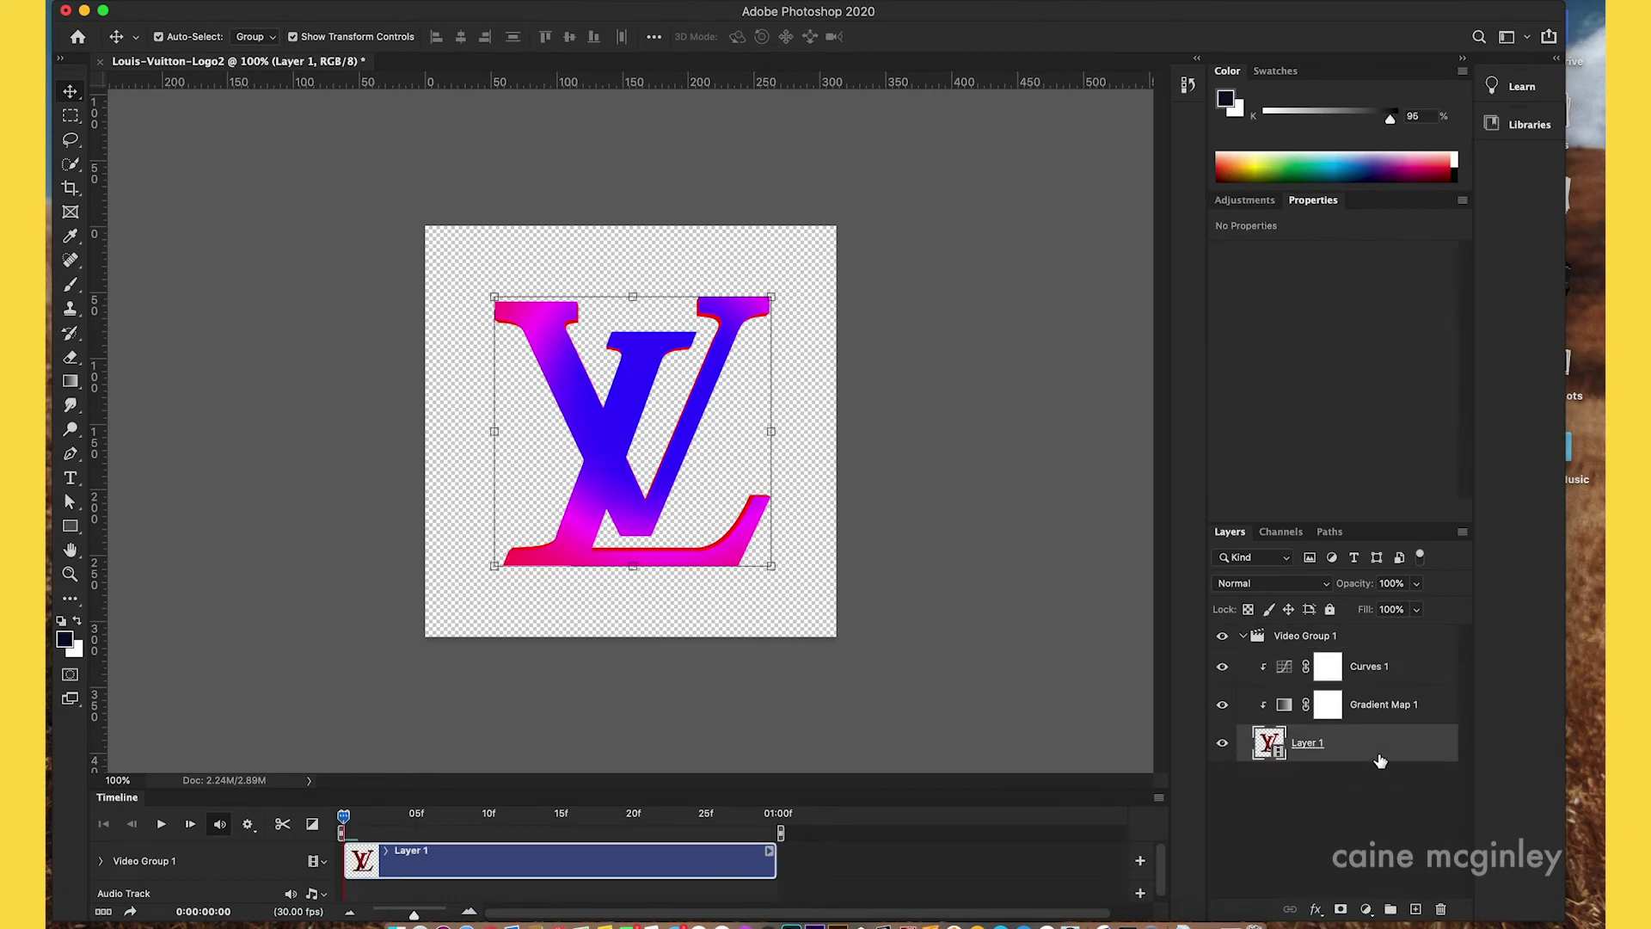
pyautogui.click(492, 3)
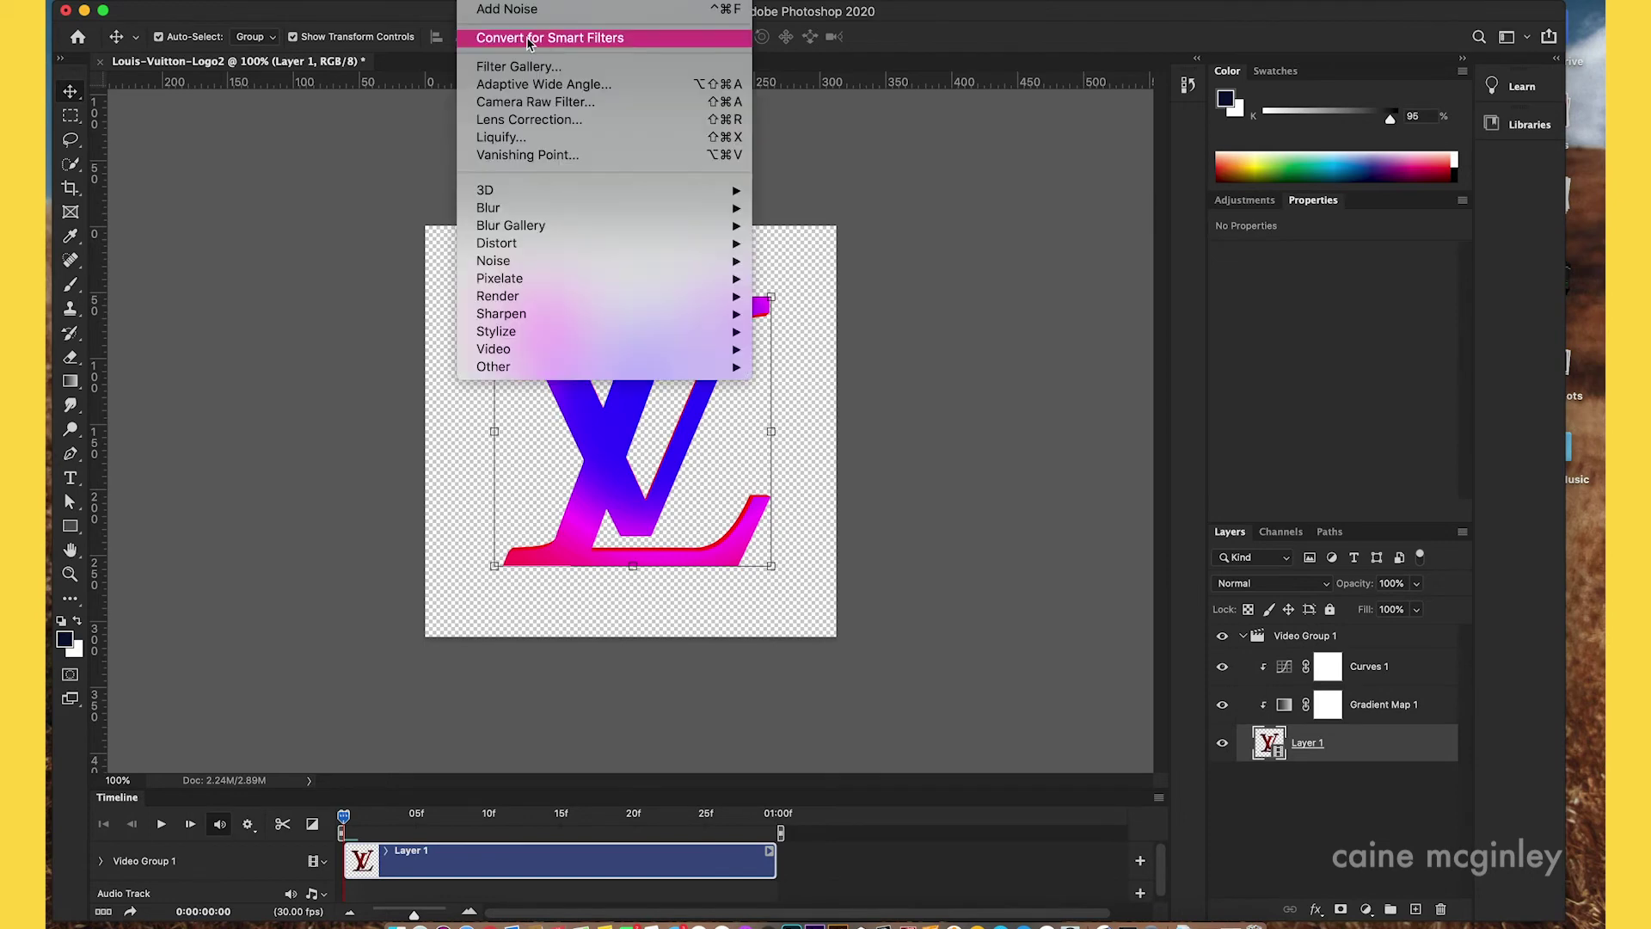
pyautogui.moveTo(559, 263)
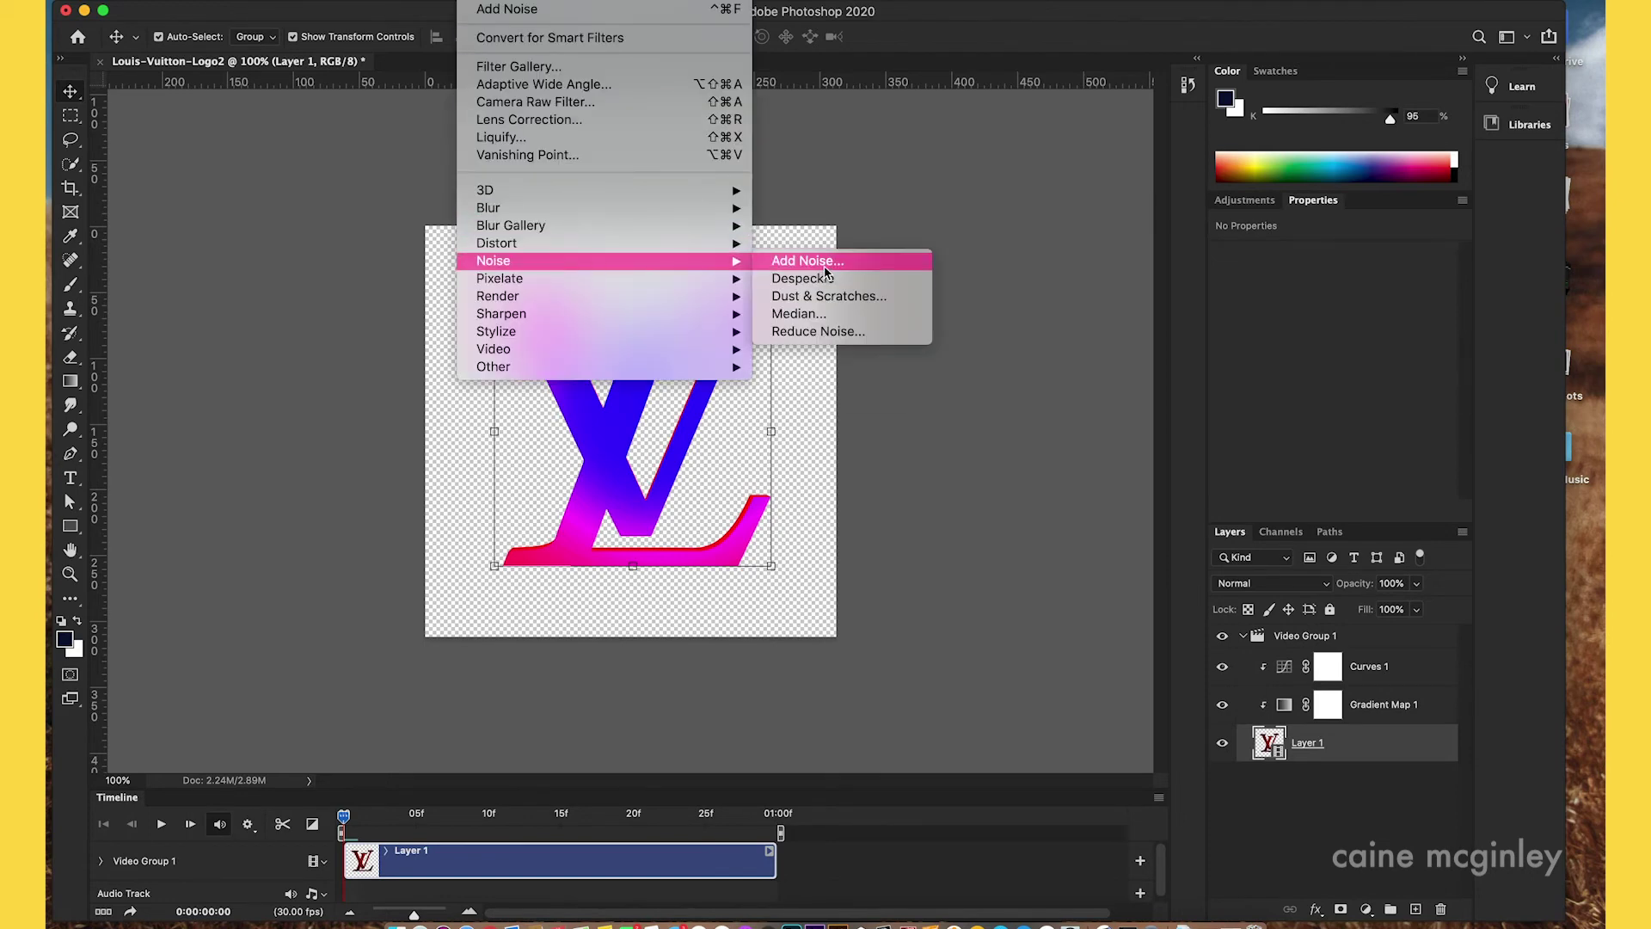
pyautogui.click(825, 270)
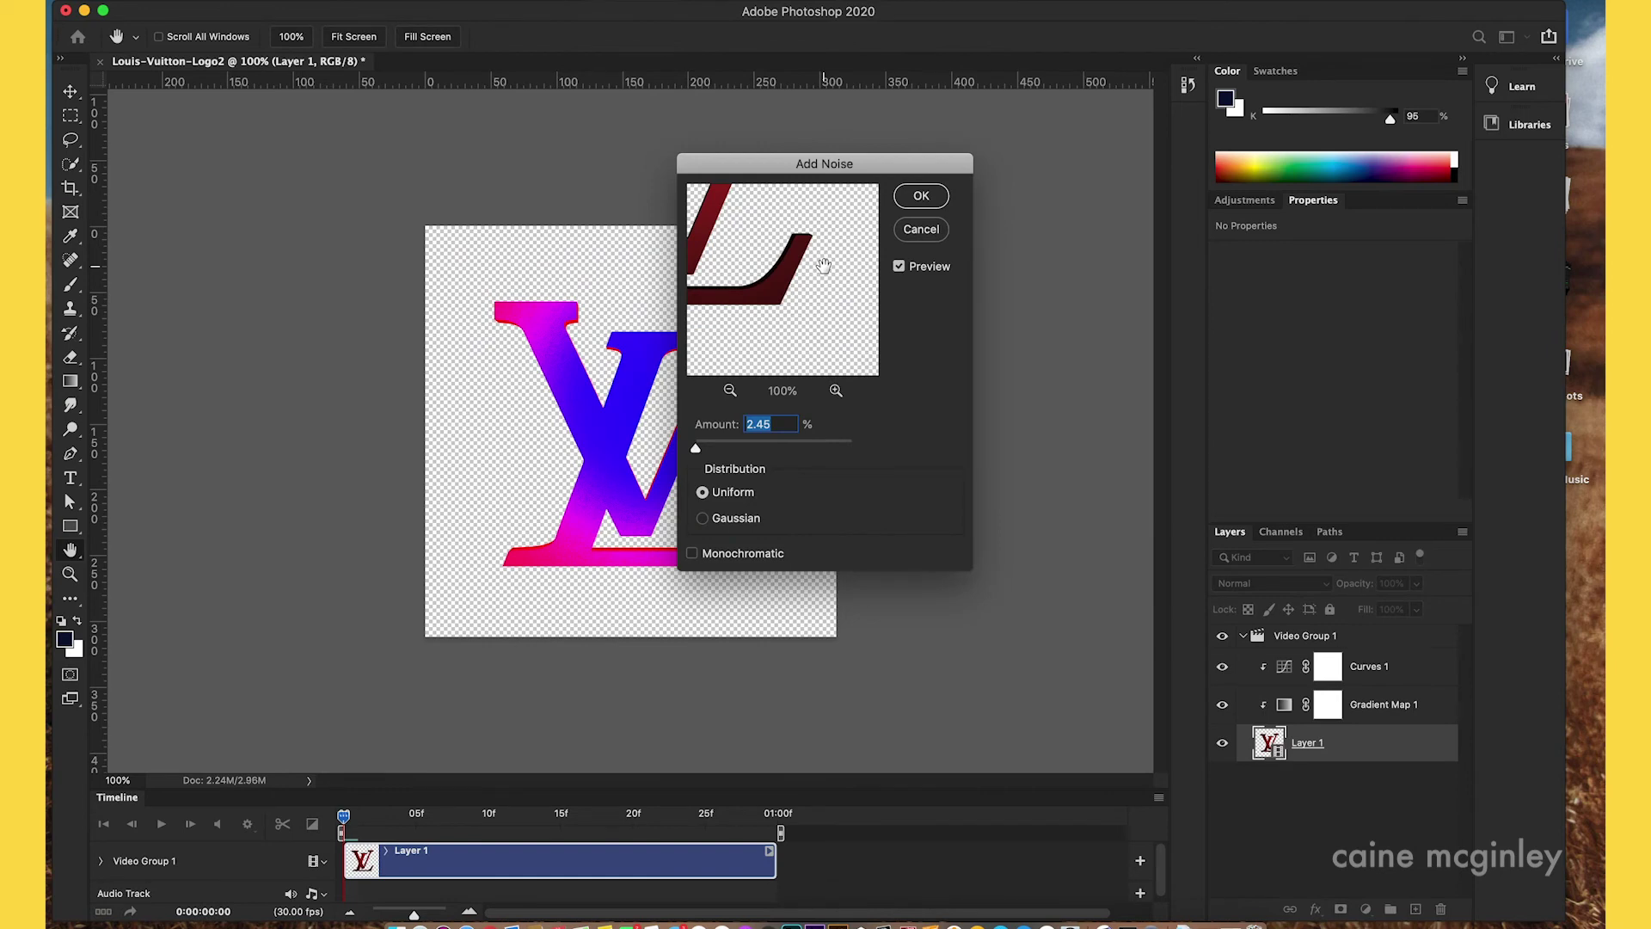
pyautogui.click(704, 519)
pyautogui.click(703, 492)
pyautogui.click(921, 198)
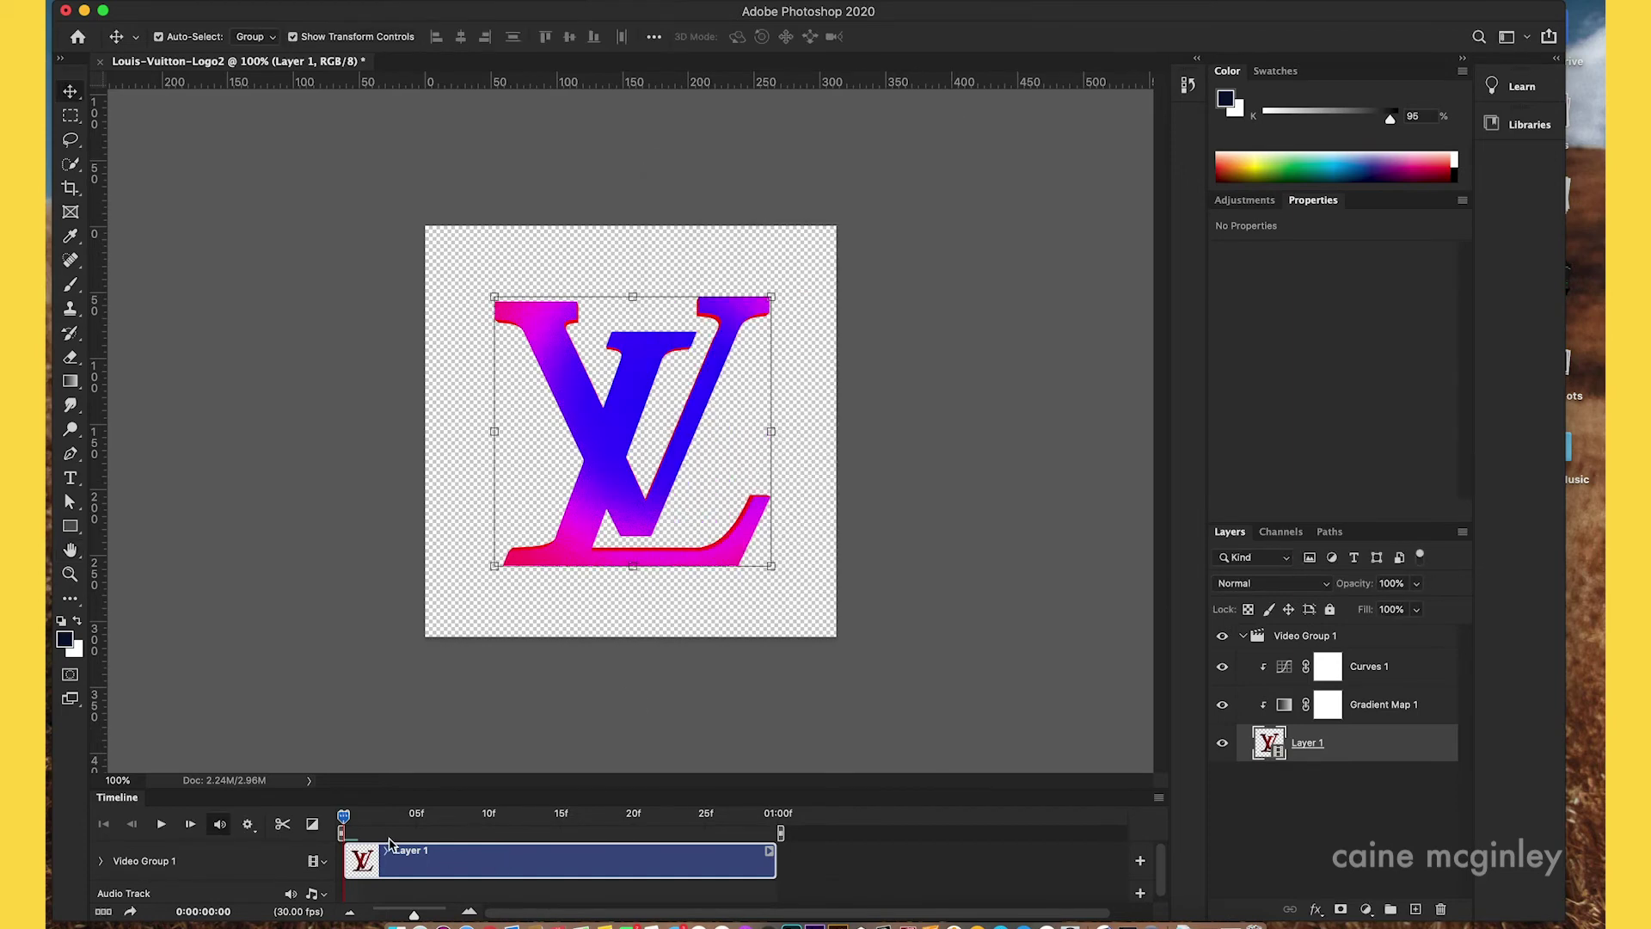
pyautogui.moveTo(342, 819); pyautogui.dragTo(781, 830)
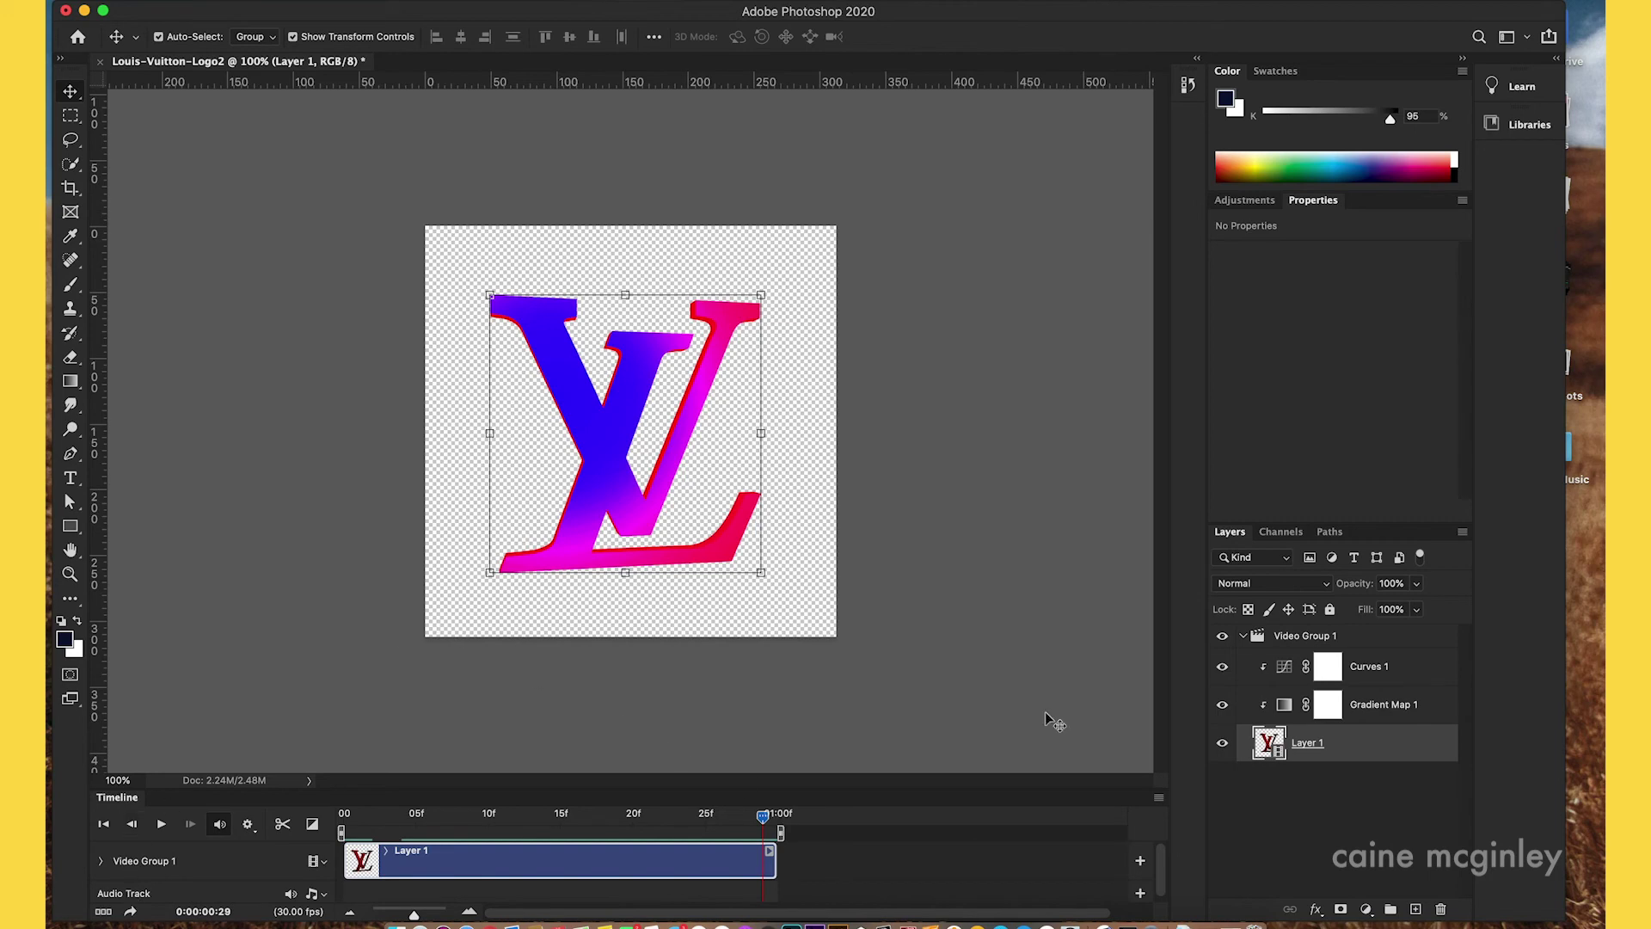
# - In Save for Web (Legacy), choose GIF with Forever looping and preview the animation
pyautogui.click(196, 2)
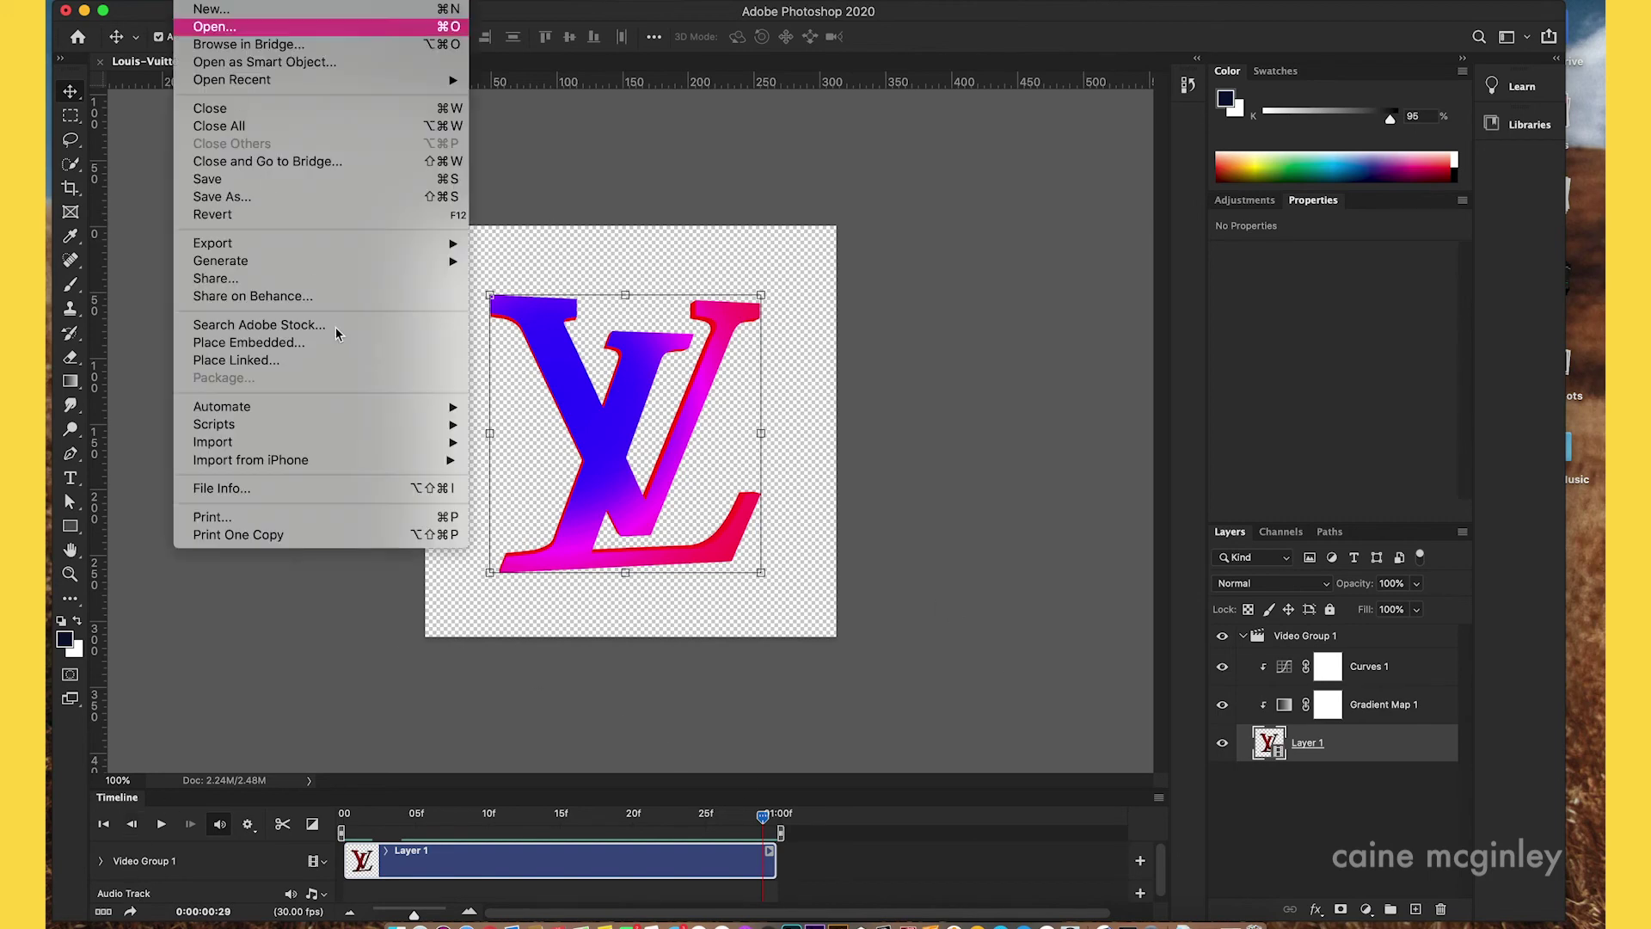
pyautogui.moveTo(325, 246)
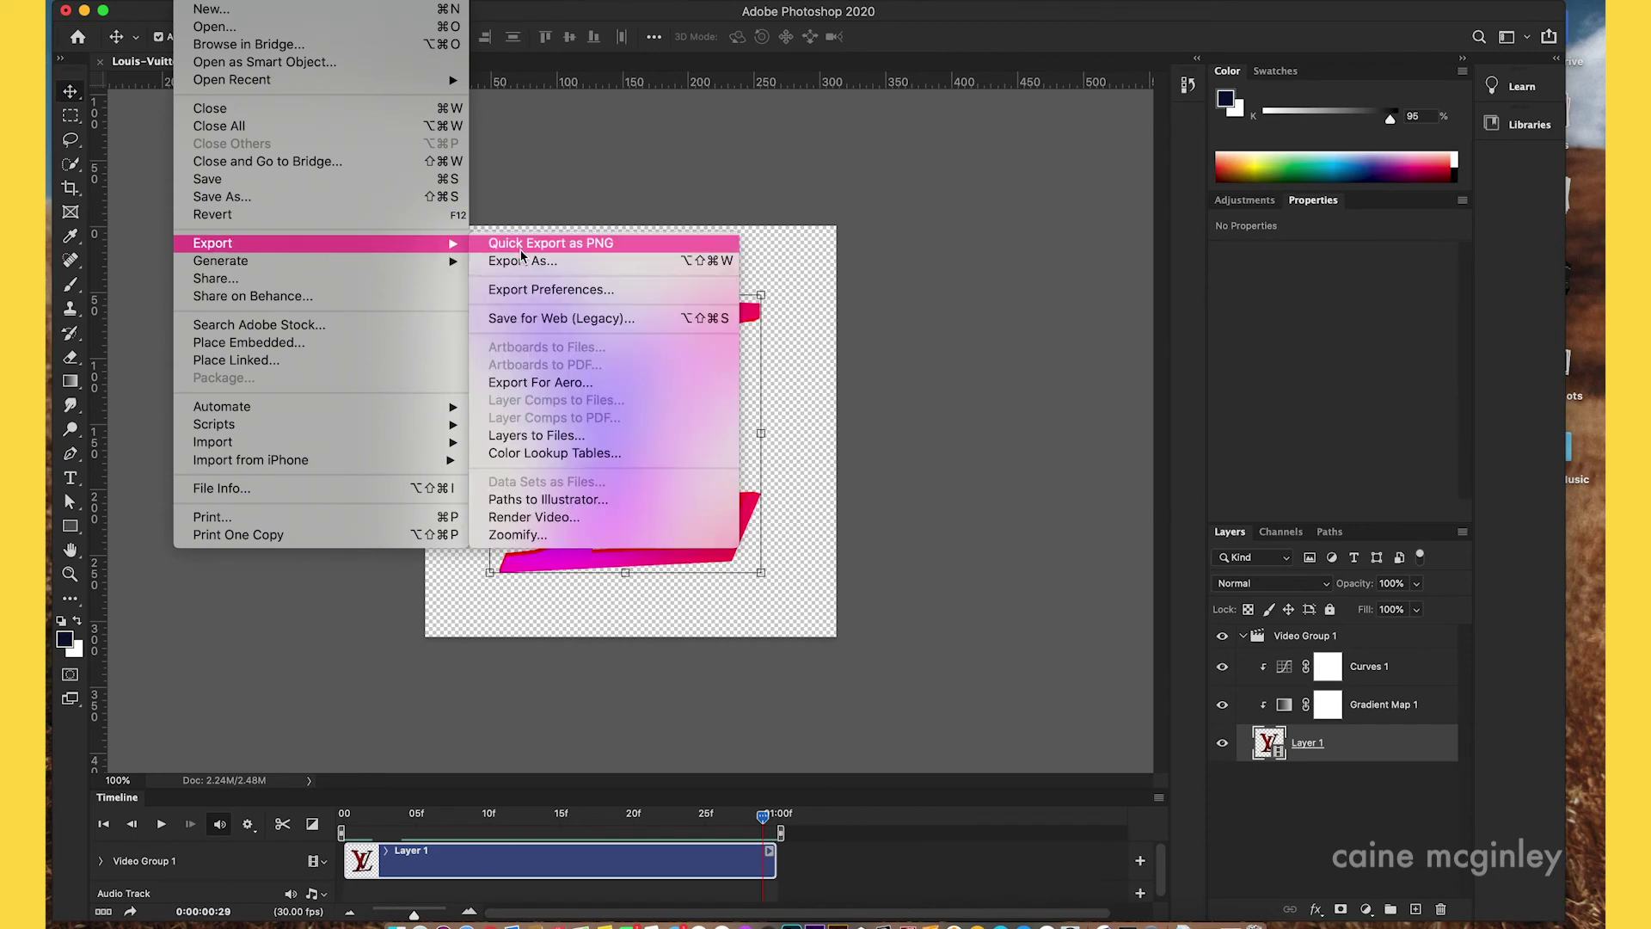
pyautogui.click(547, 319)
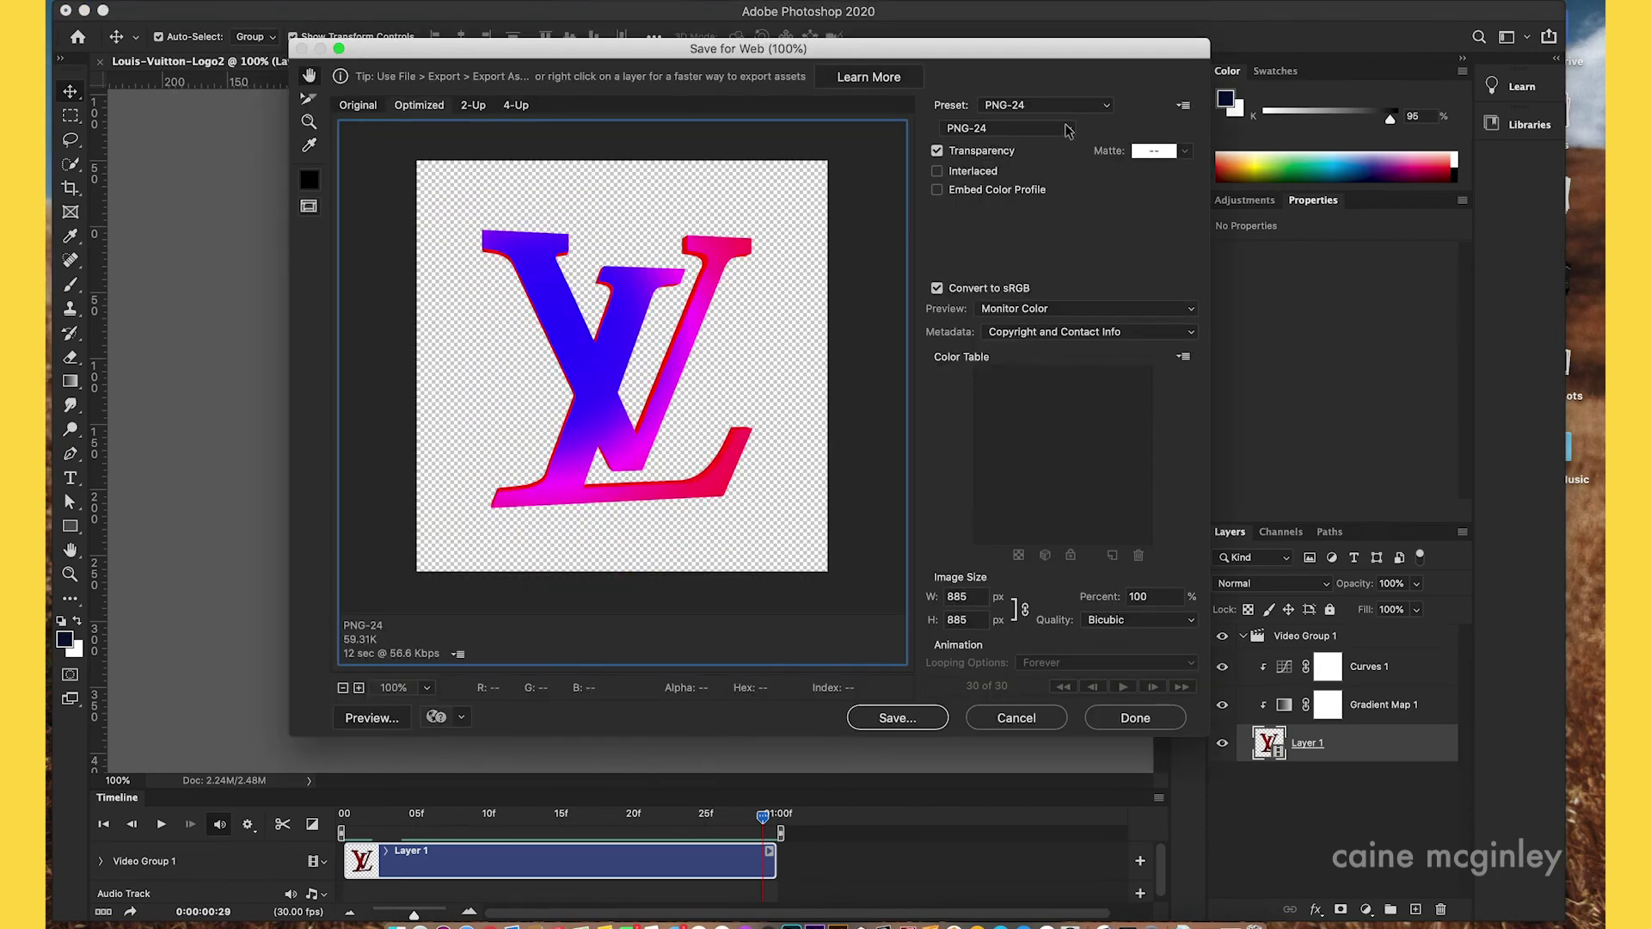
pyautogui.click(1049, 128)
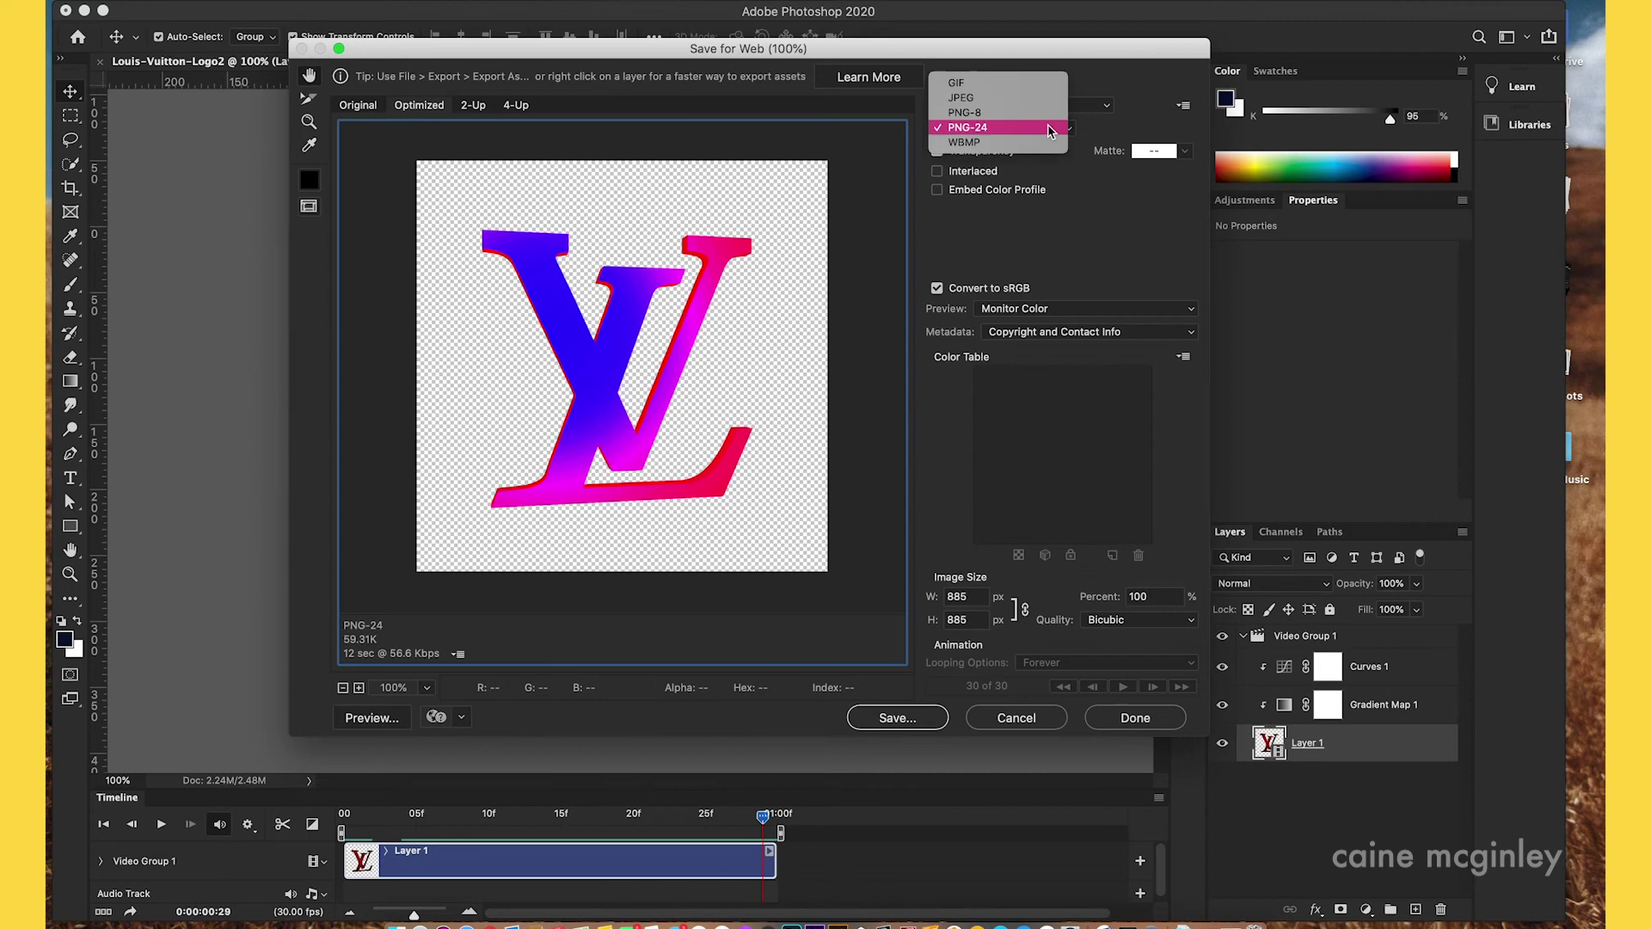
pyautogui.press('Escape')
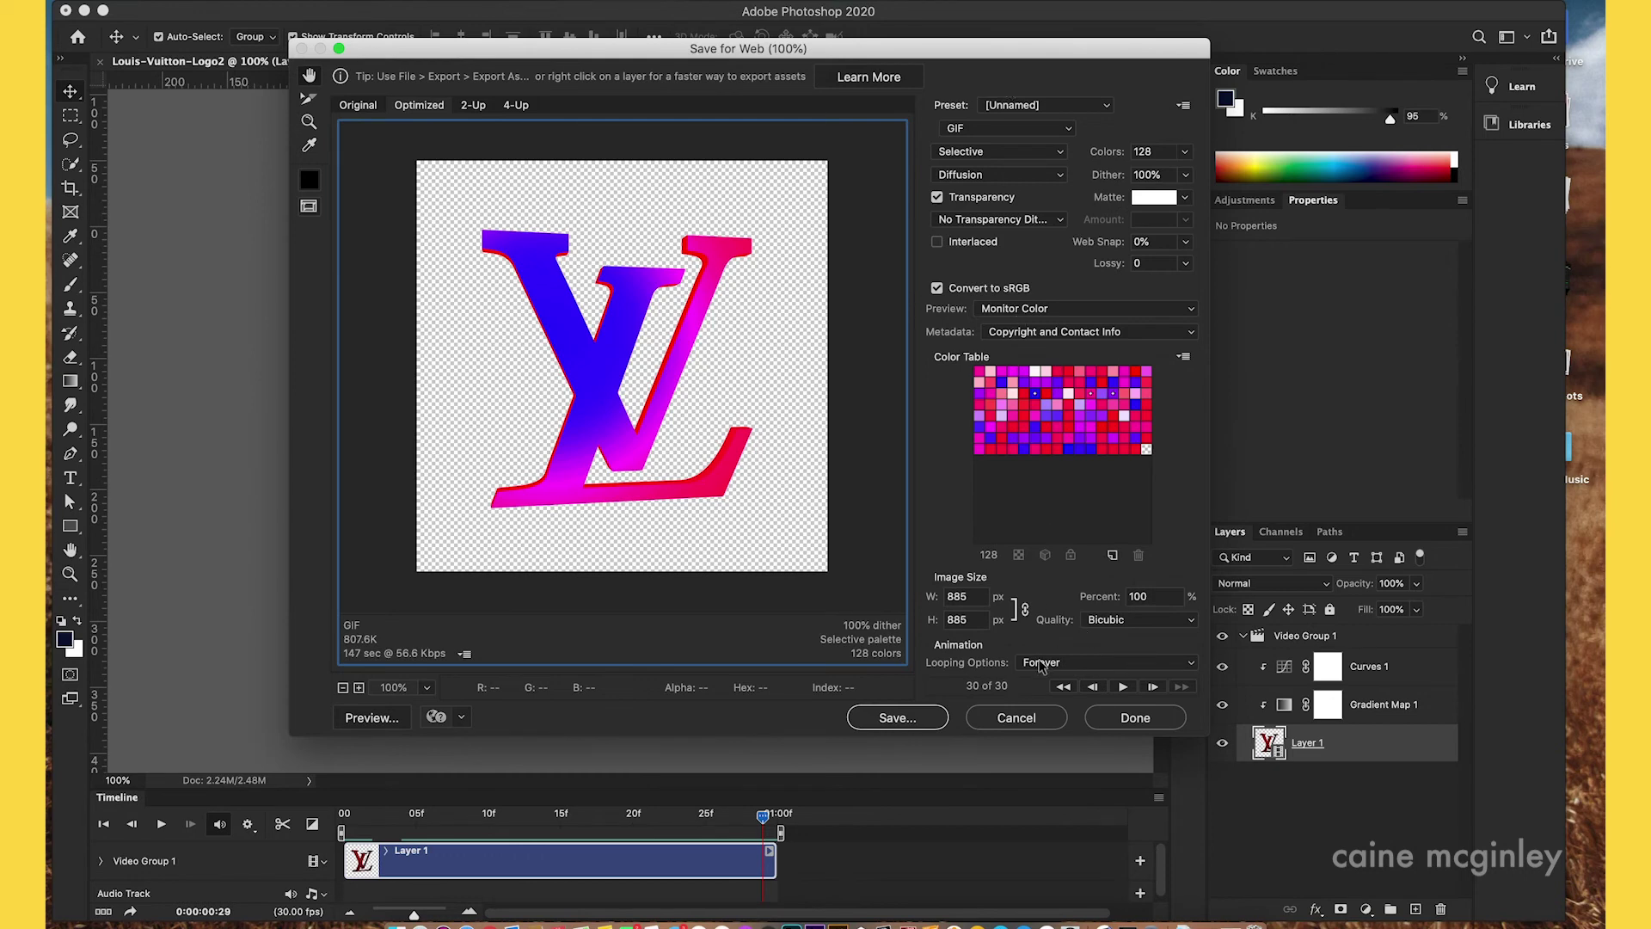
pyautogui.click(1041, 664)
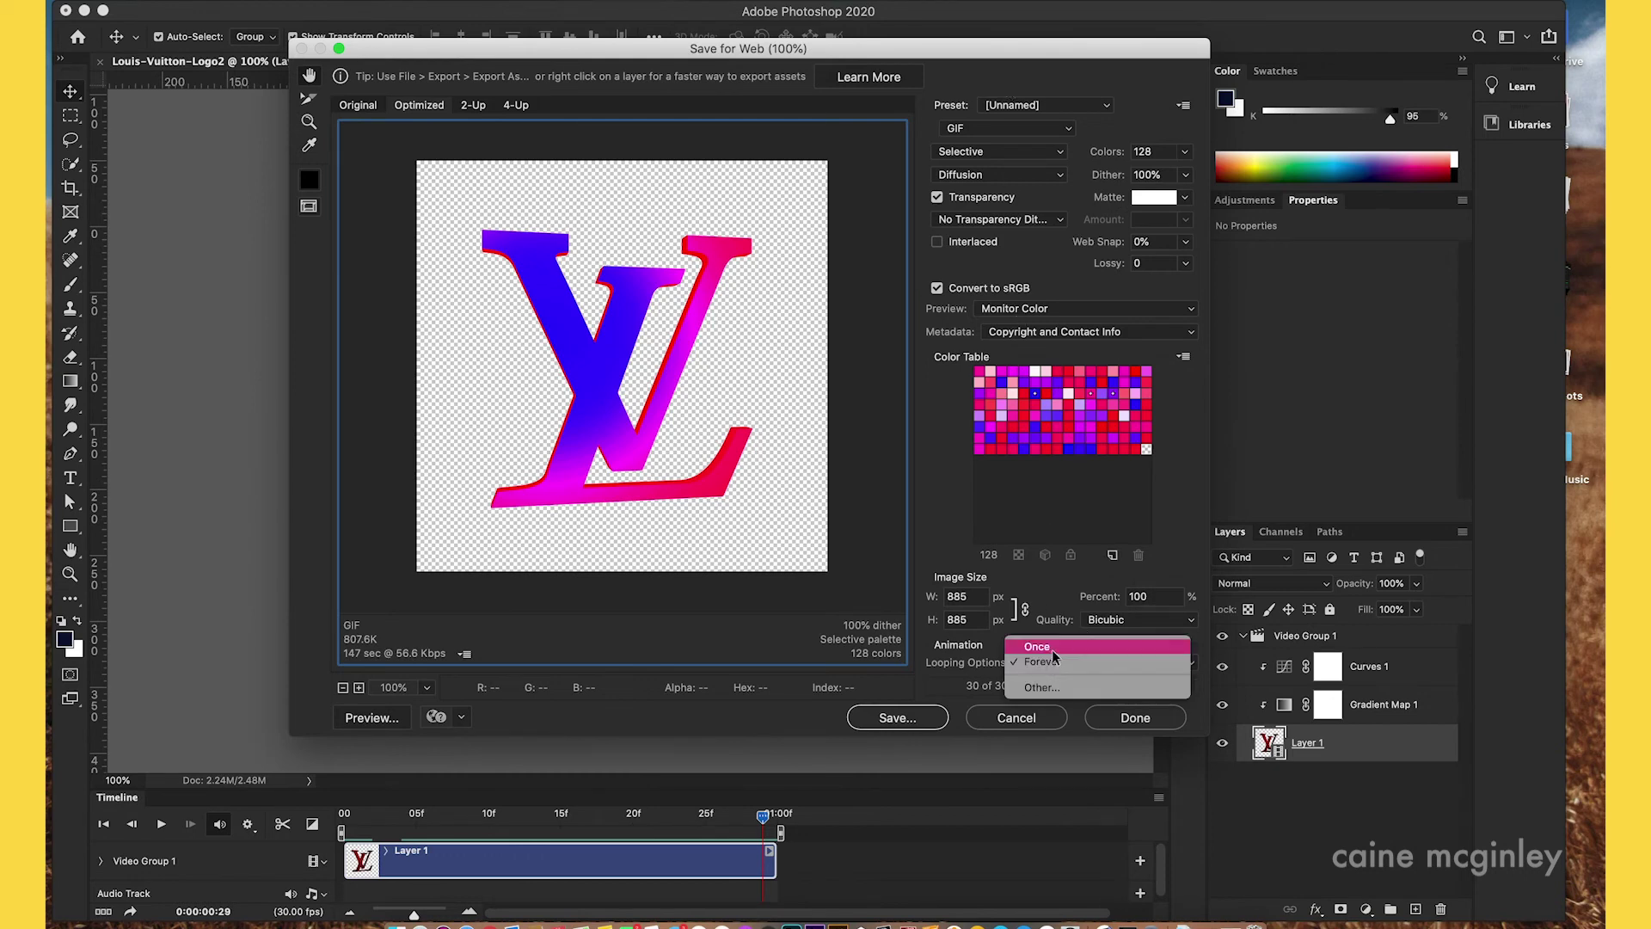
pyautogui.click(1047, 663)
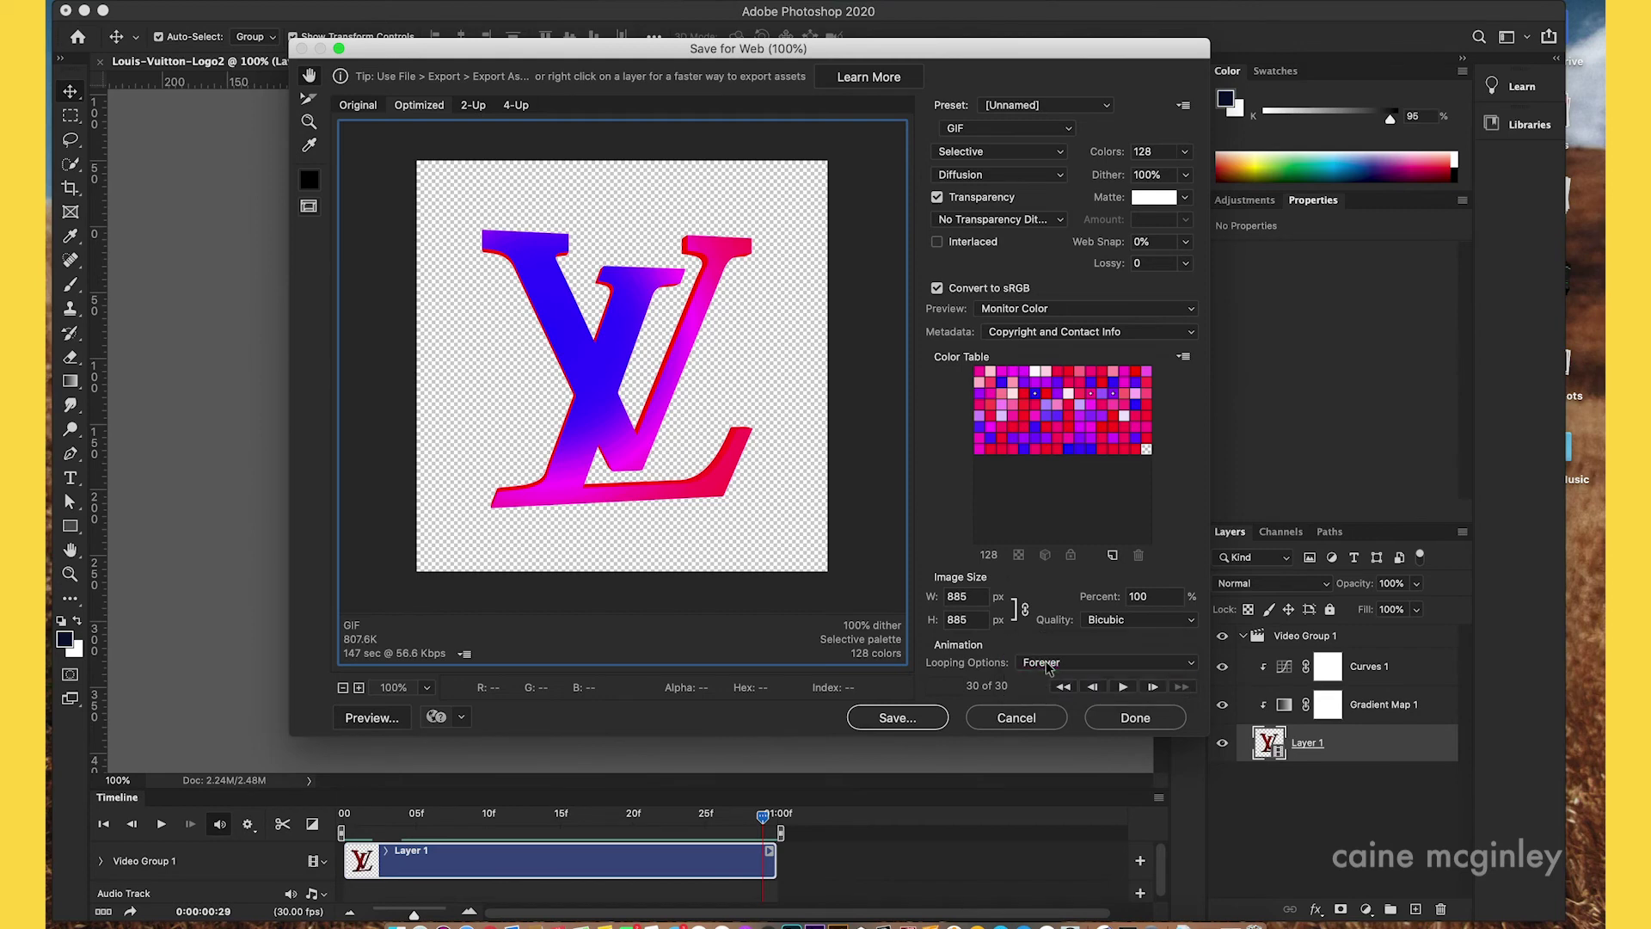
pyautogui.click(1123, 687)
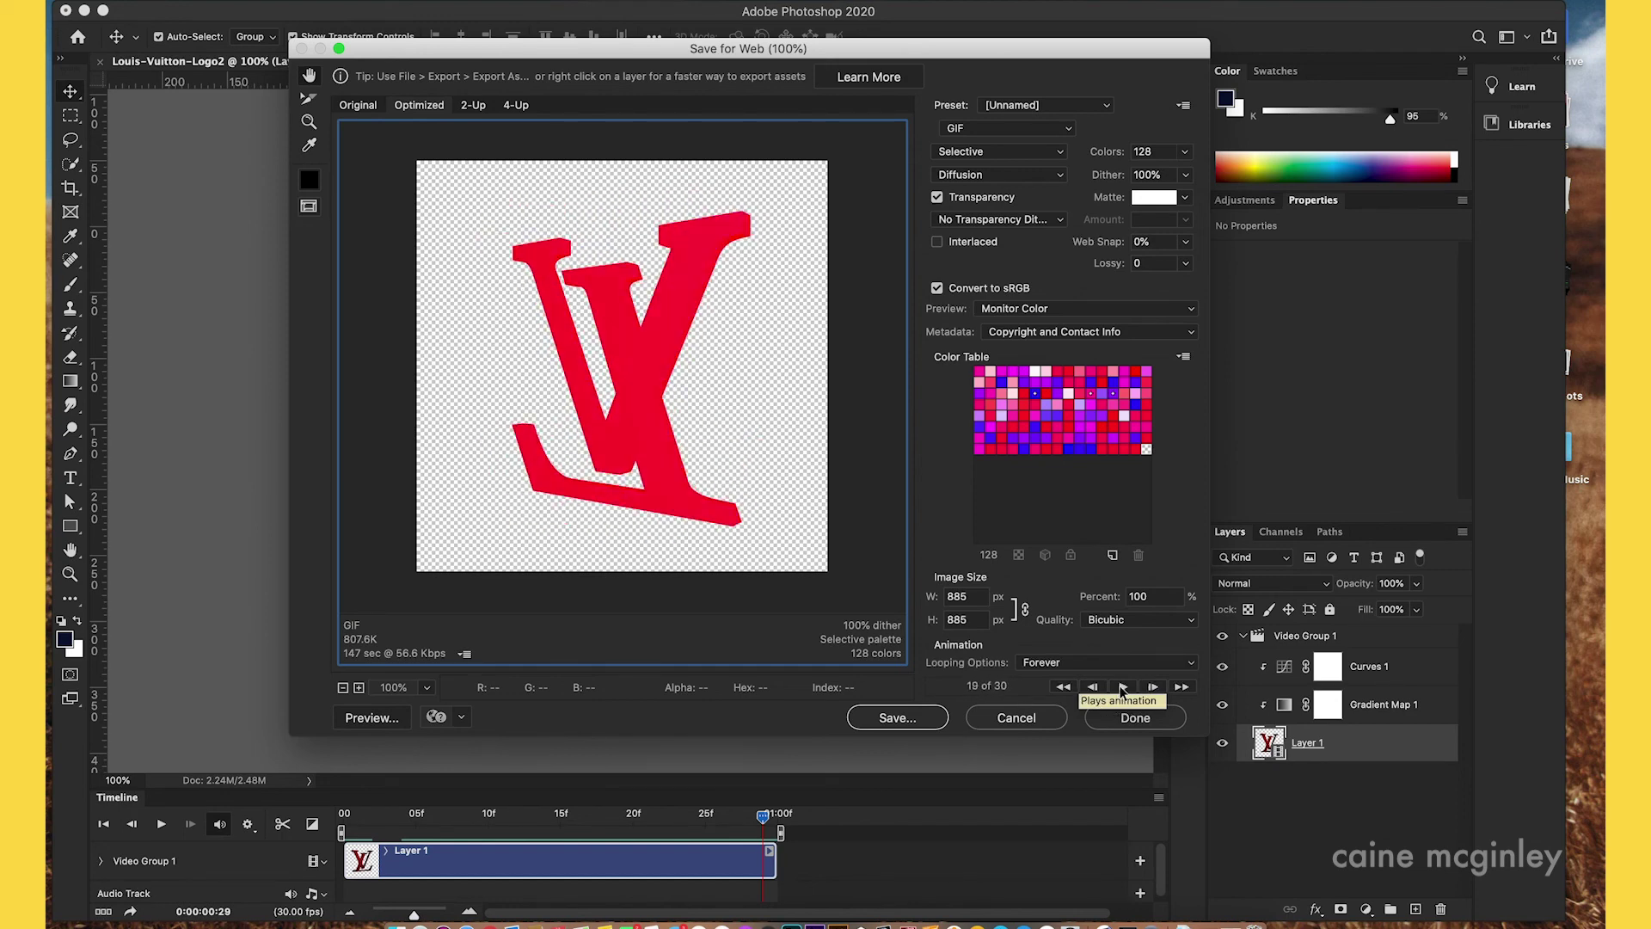
pyautogui.click(1122, 687)
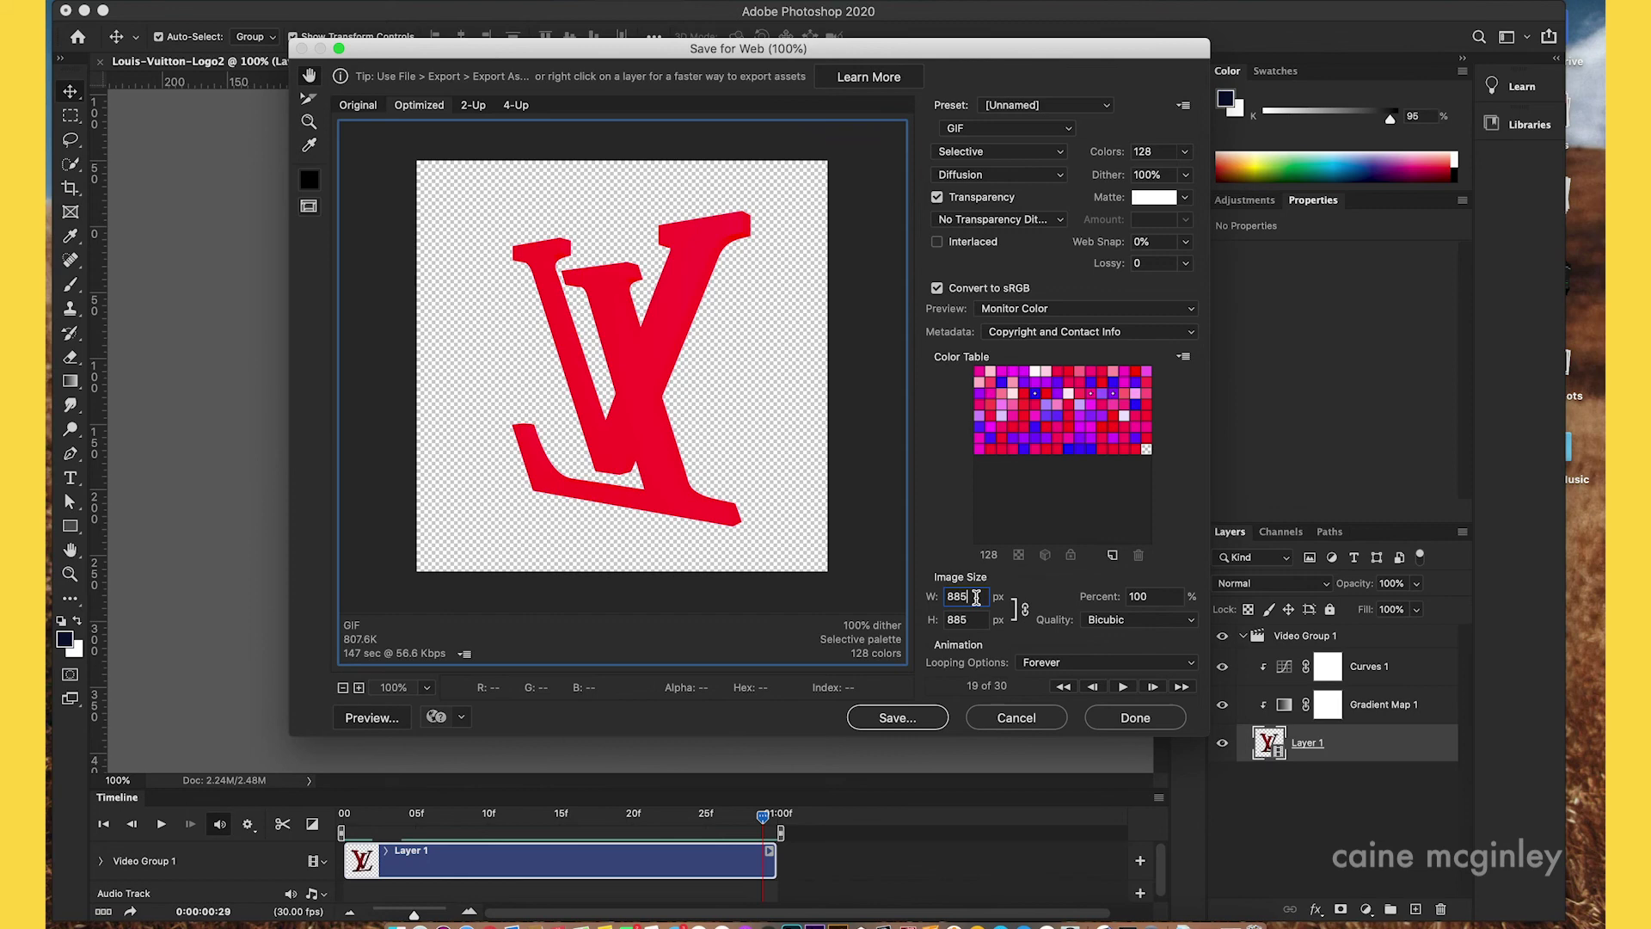
# - Scale the GIF to 75 percent (664 × 664 px) and save it
pyautogui.doubleClick(1169, 595)
pyautogui.write('75')
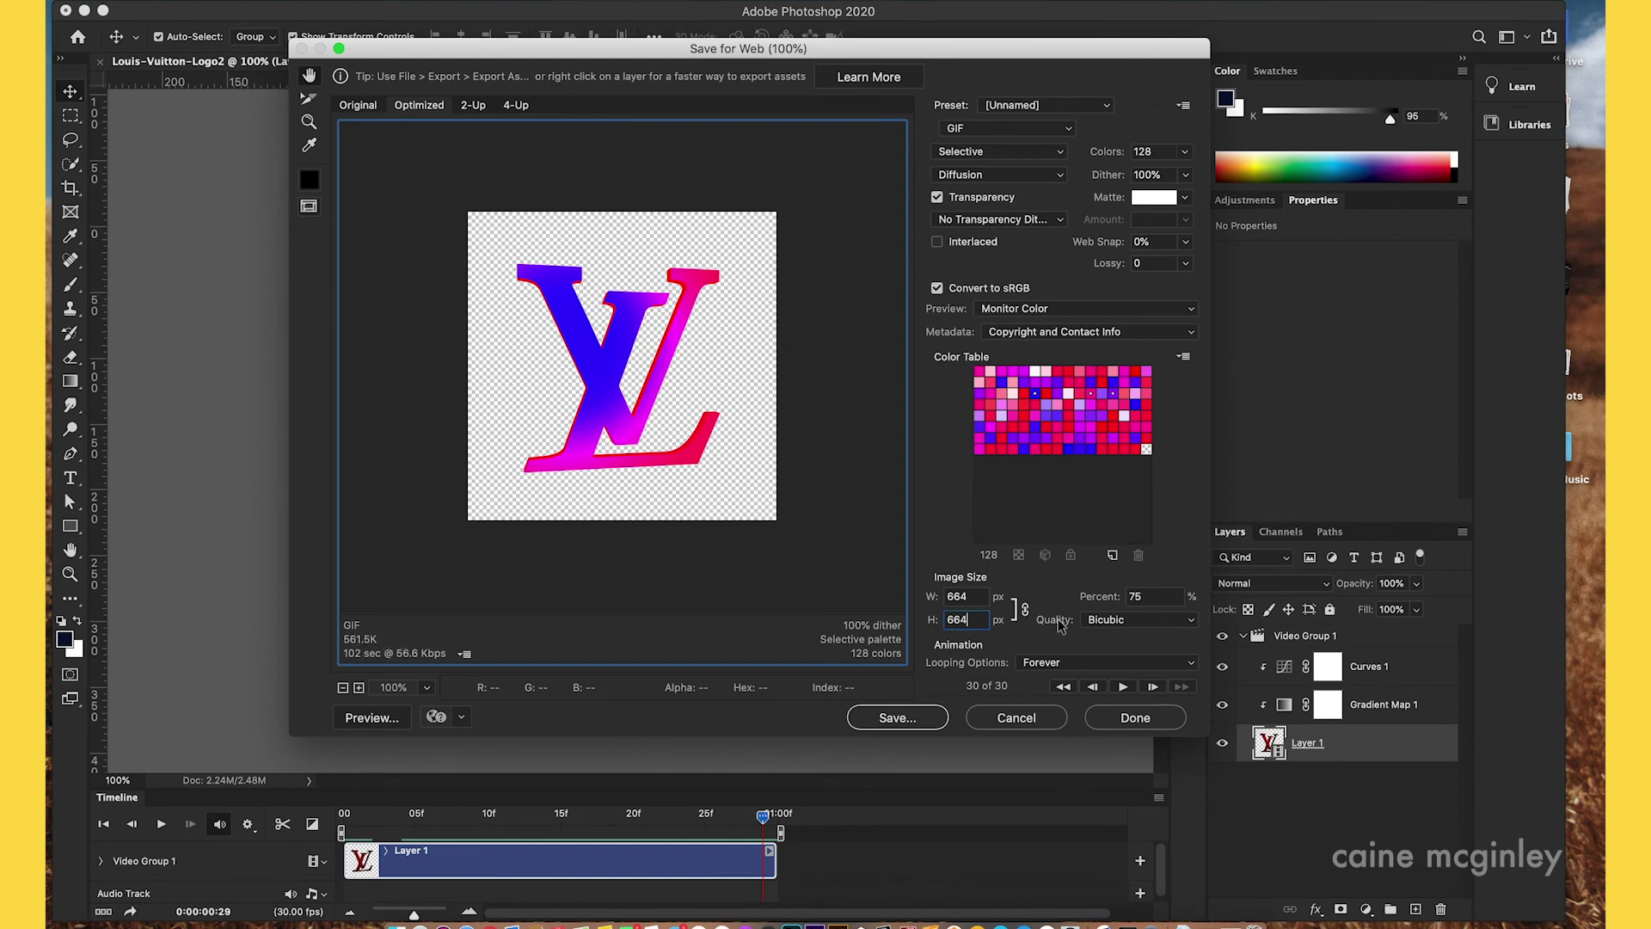
pyautogui.click(898, 718)
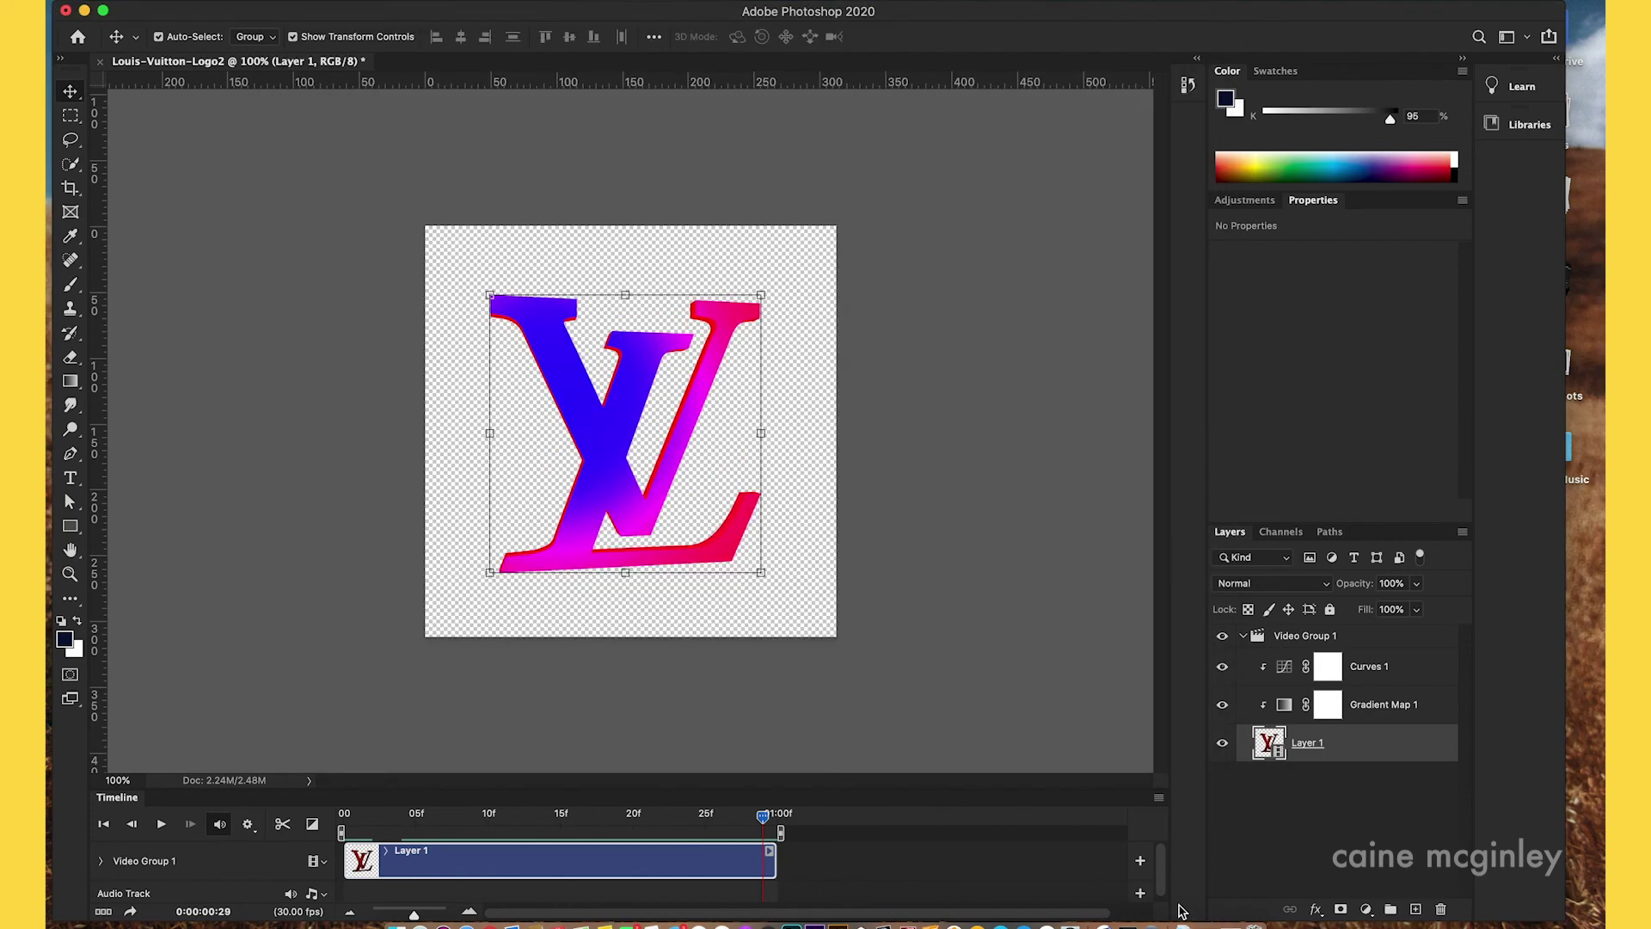
# - Quick Look Louis-Vuitton-Logo2.gif in the 31_3DSpinningLogo Finder folder to watch it spin
pyautogui.hotkey('ctrl', 'Up')
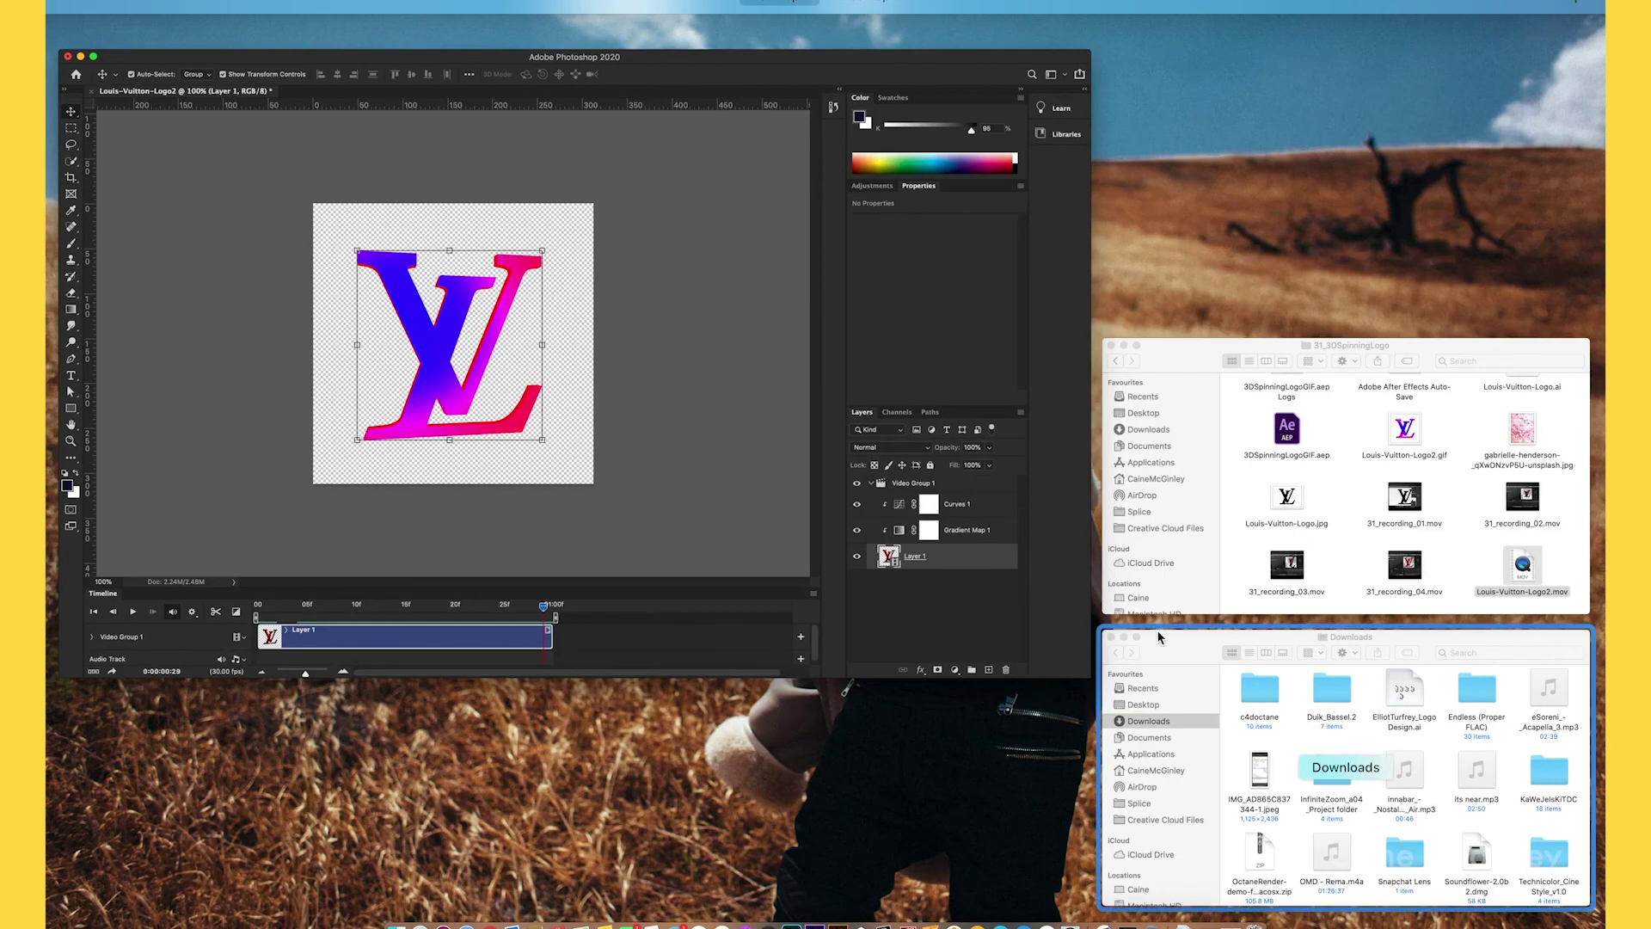
pyautogui.click(1298, 516)
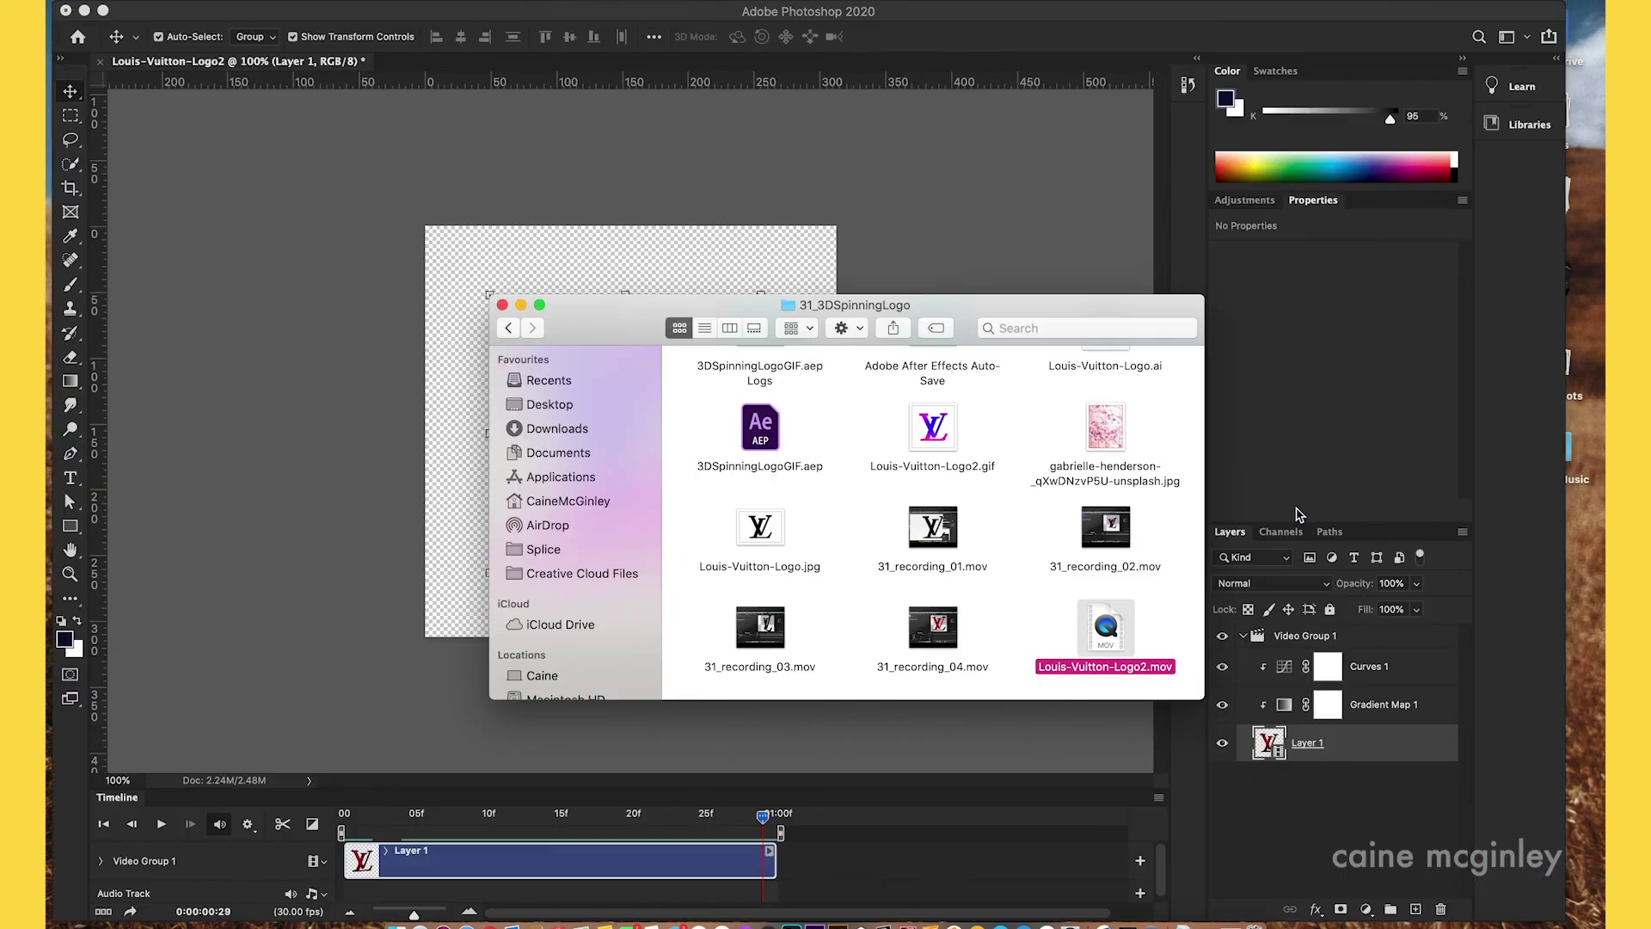
pyautogui.click(957, 443)
pyautogui.press('space')
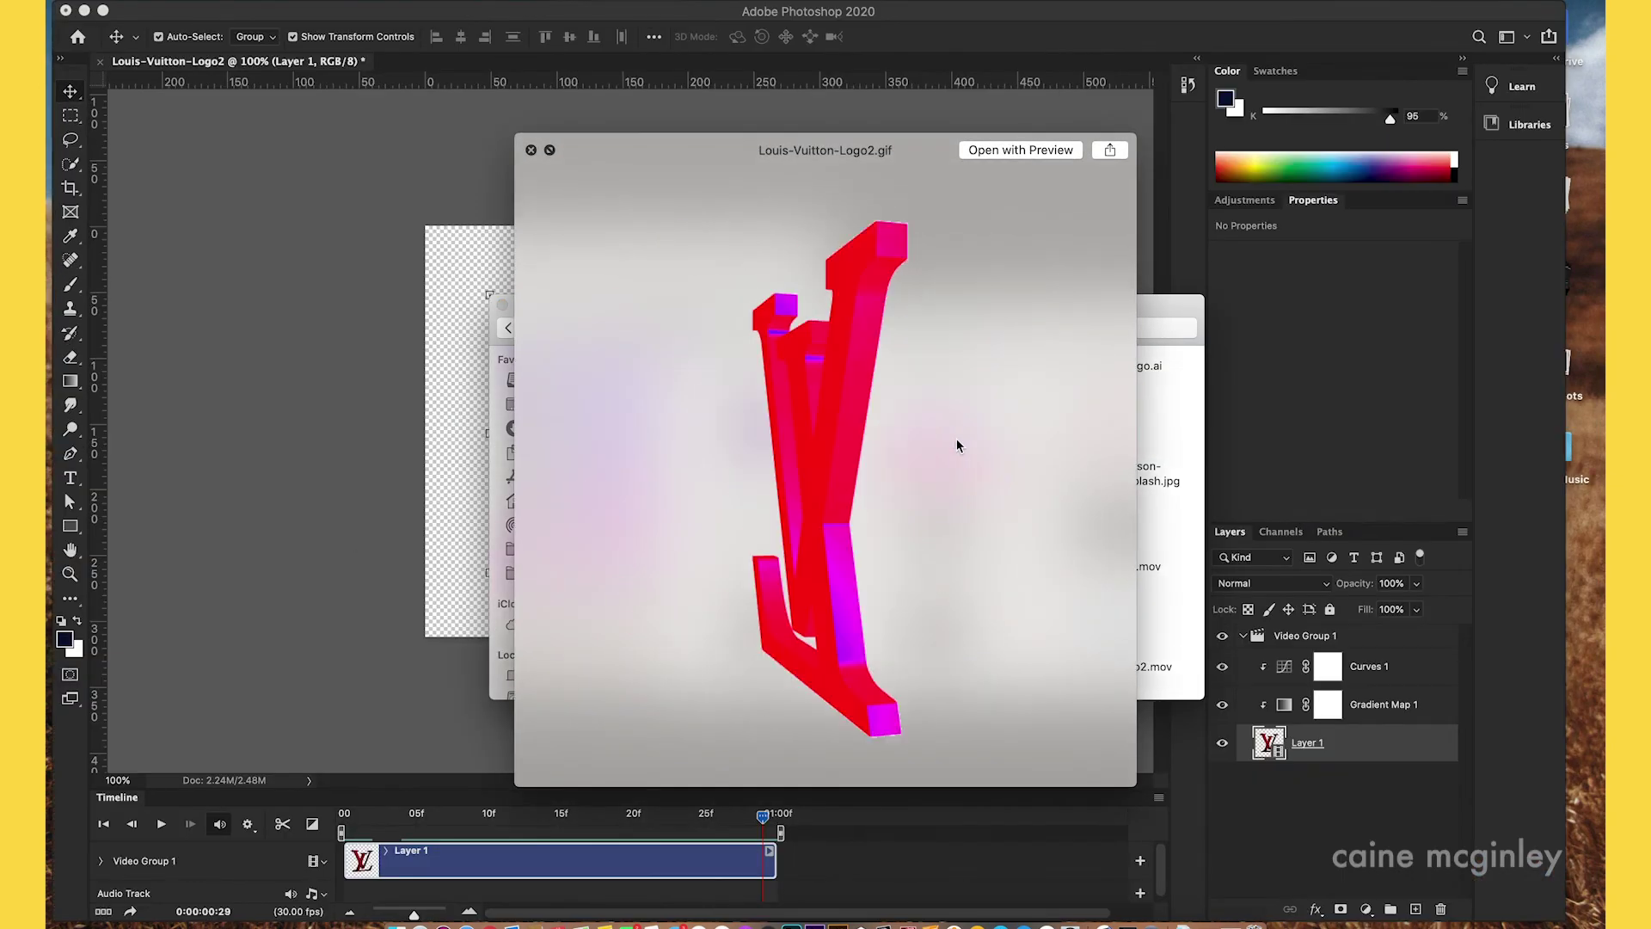